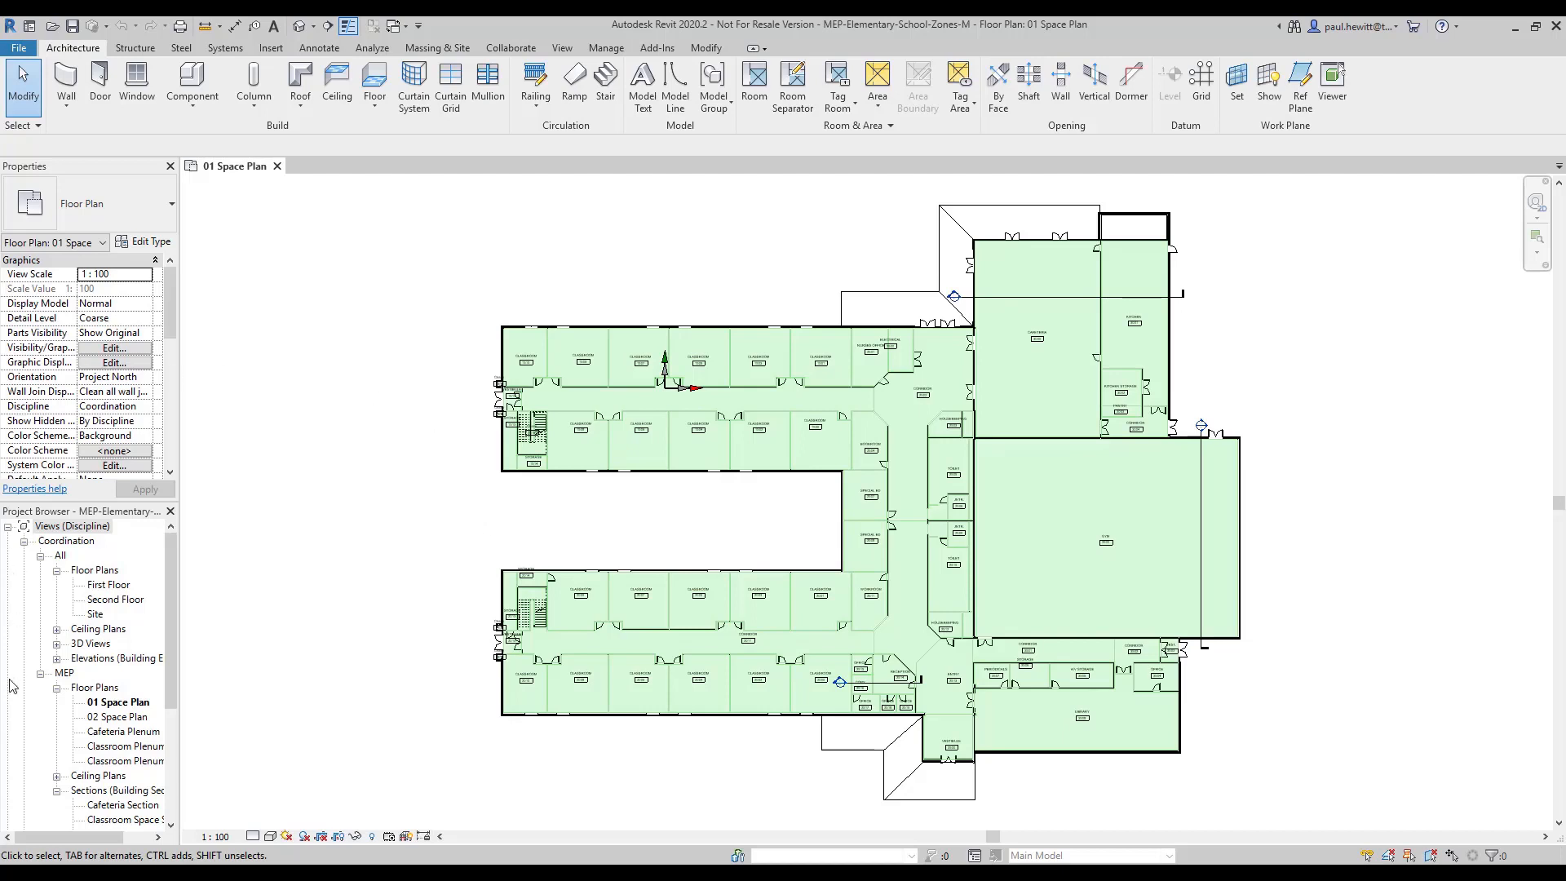
- Duplicate the 01 Space Plan floor plan view under the MEP discipline
right_click(122, 705)
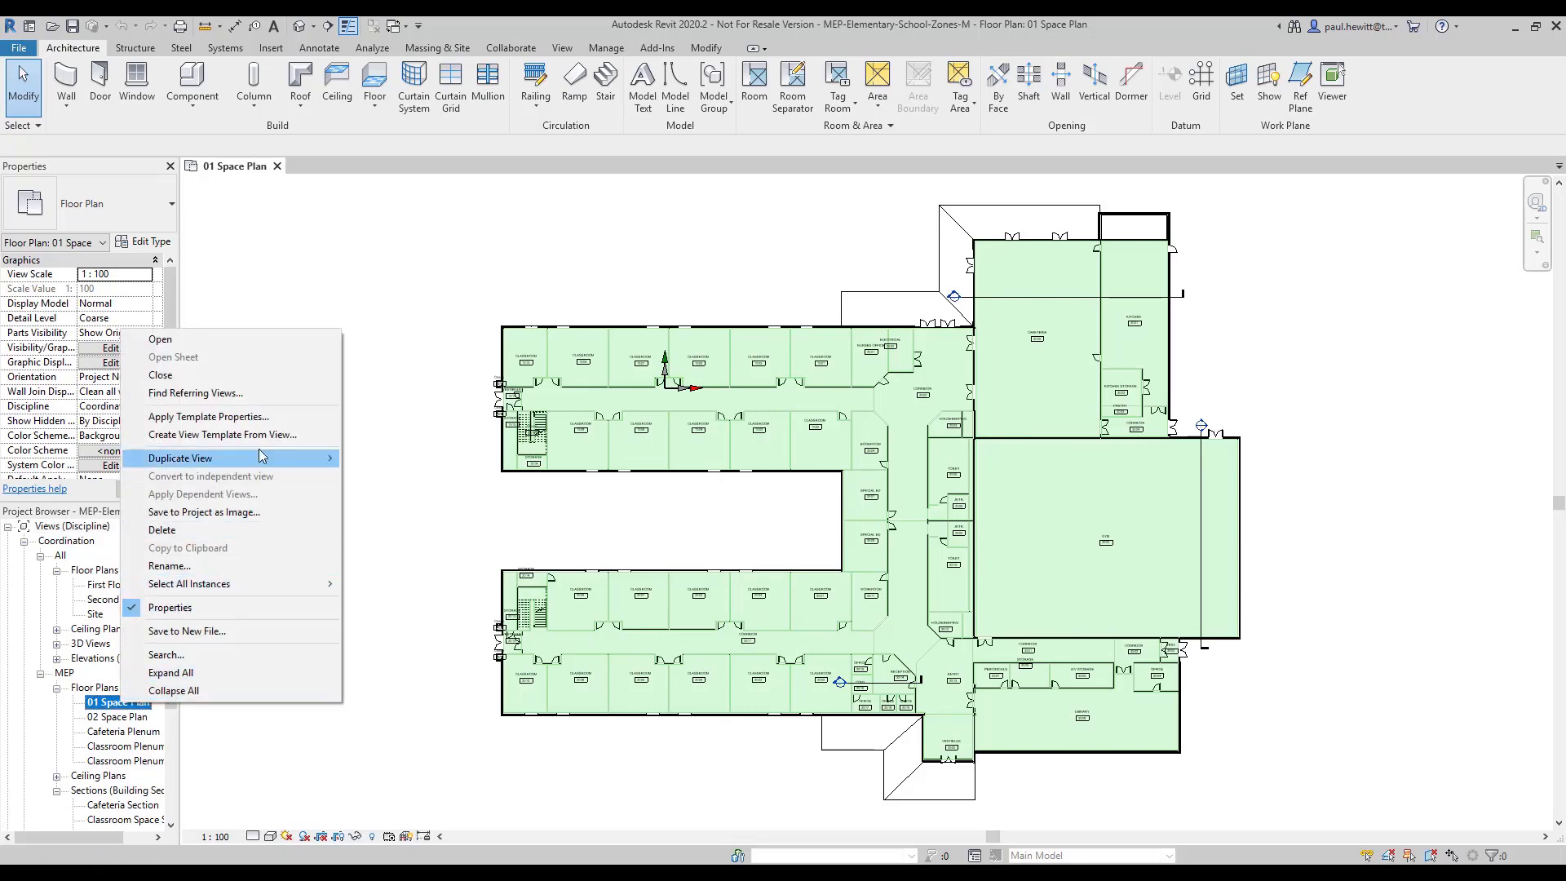
mouse_move(273, 464)
left_click(400, 458)
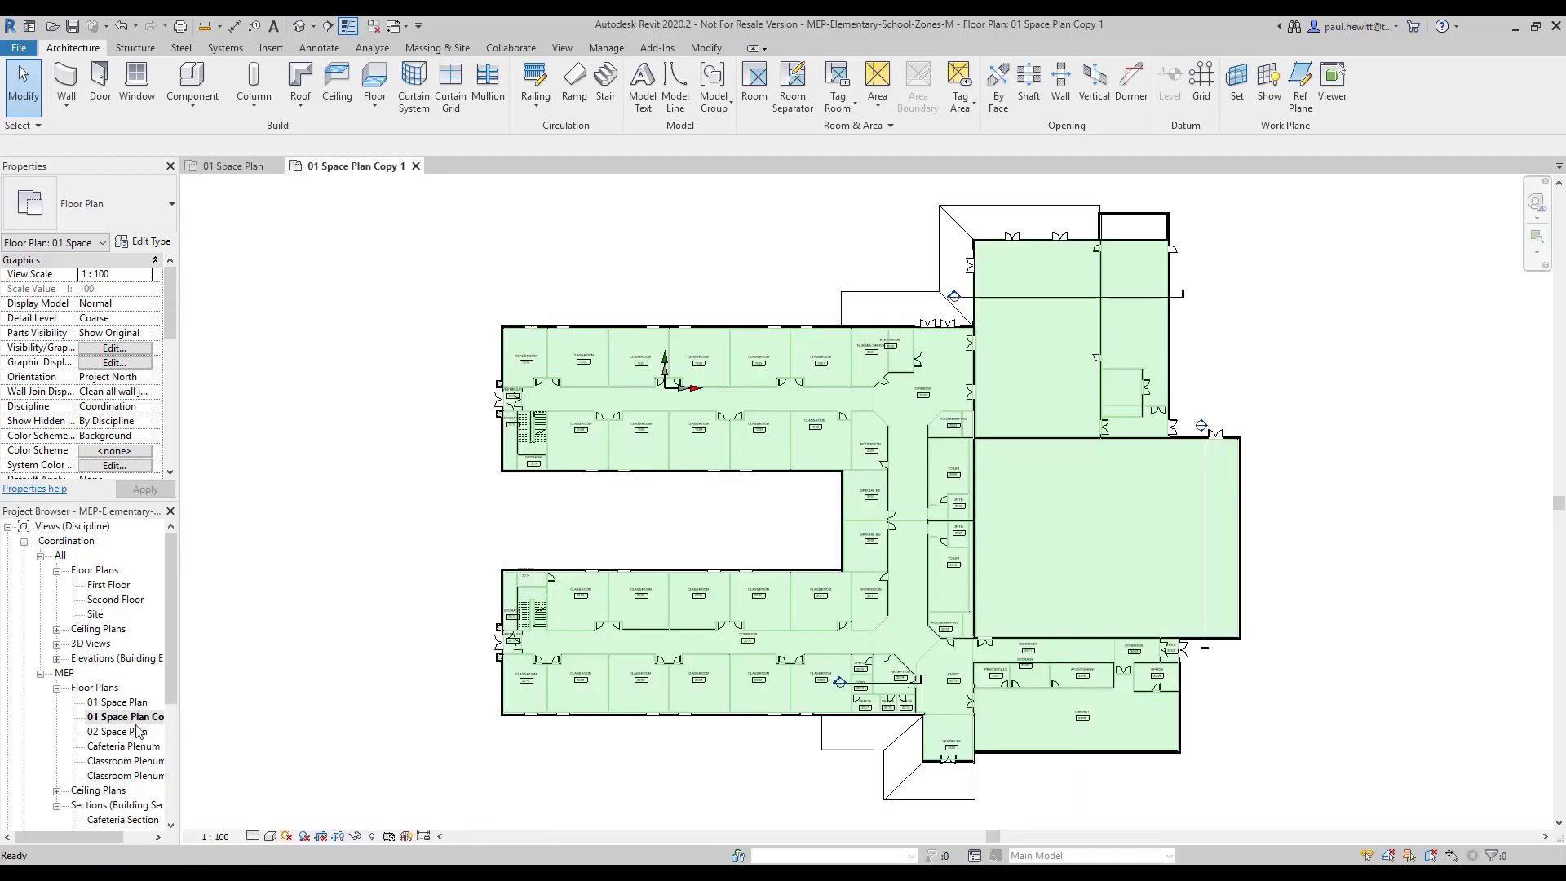
- Rename the duplicated space plan view as 01 Zones
right_click(109, 722)
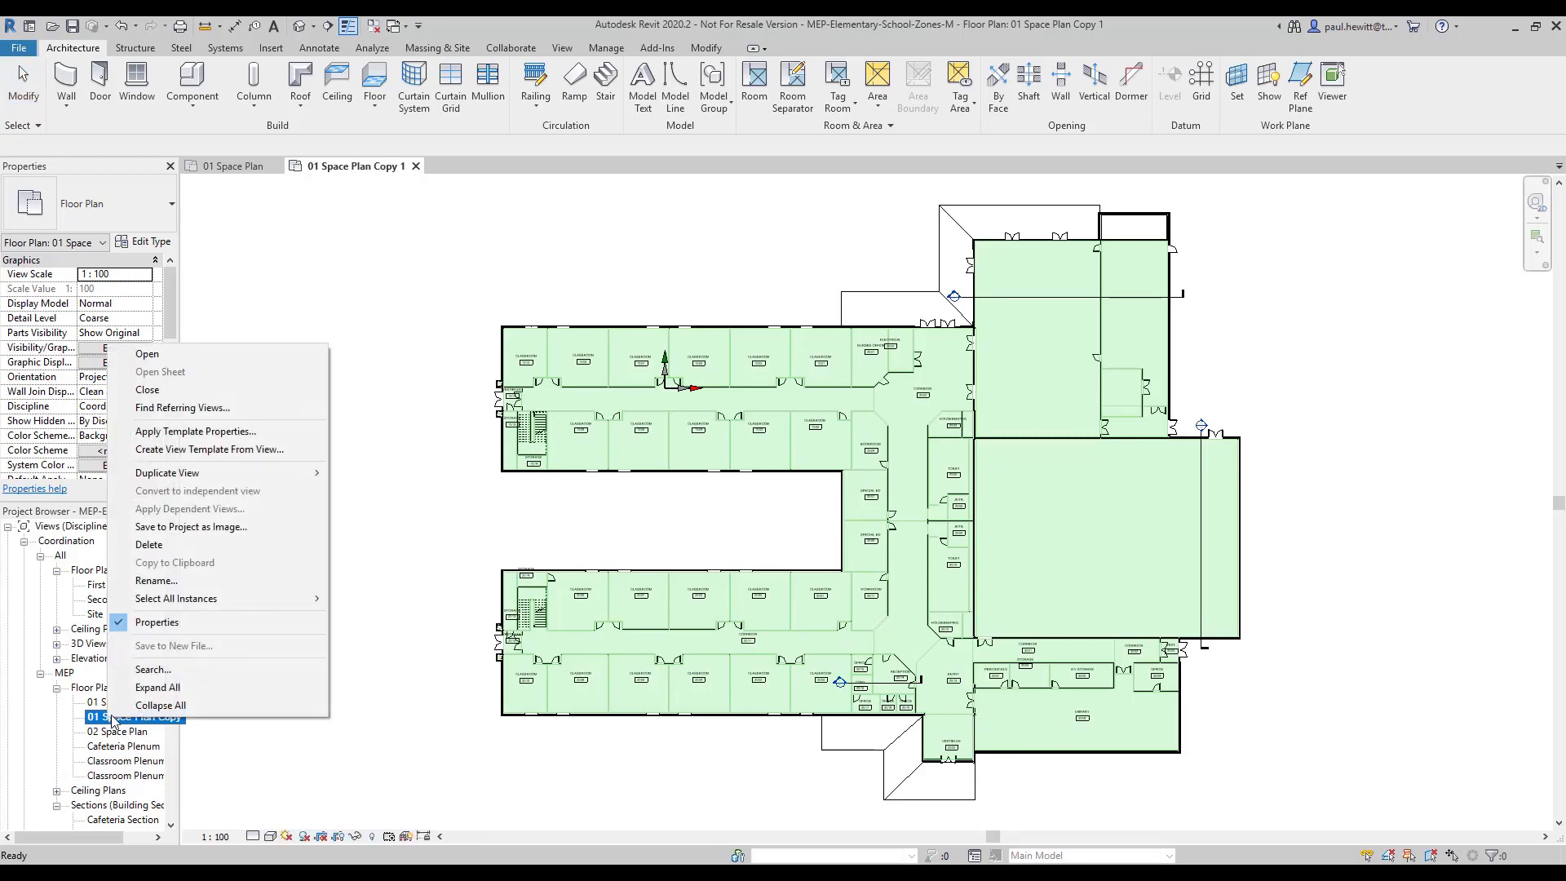
left_click(163, 580)
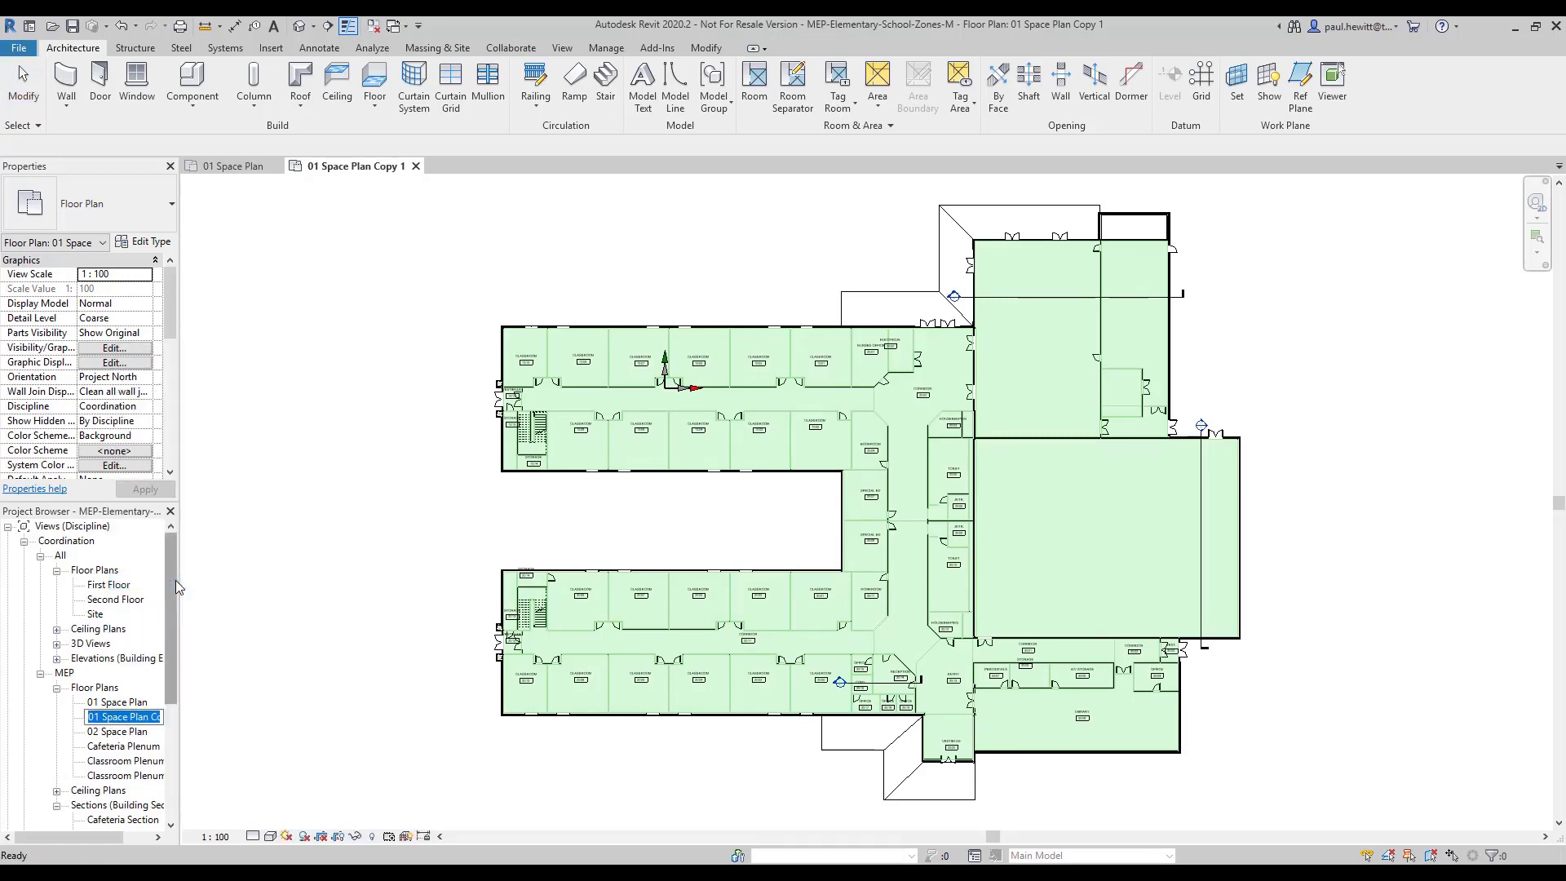
left_click(152, 715)
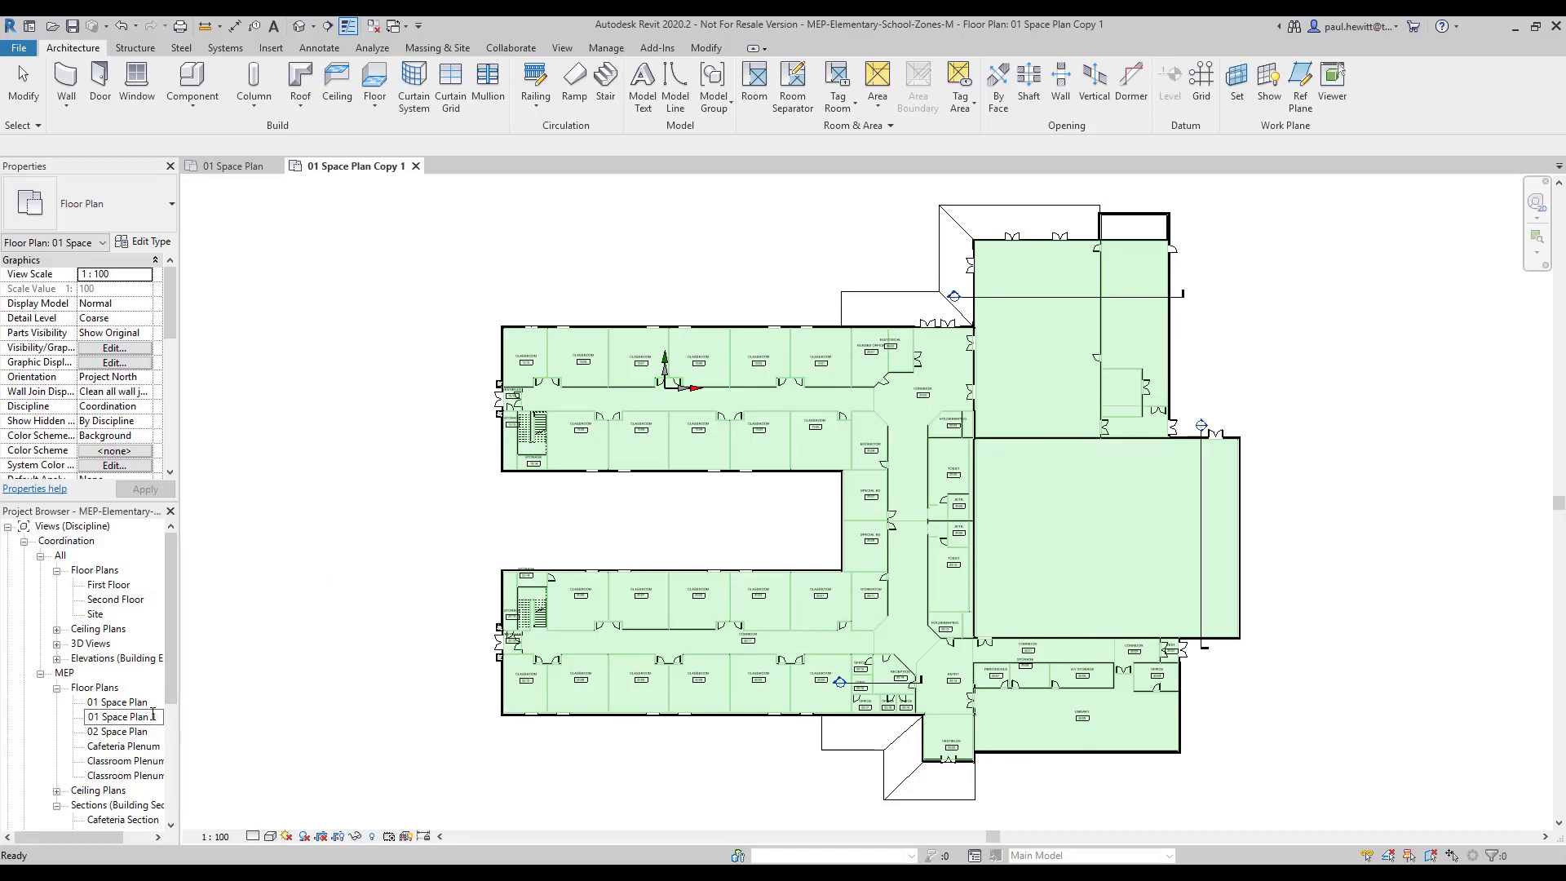
key("BackSpace")
key("BackSpace")
key("BackSpace")
type("Zo")
key("Return")
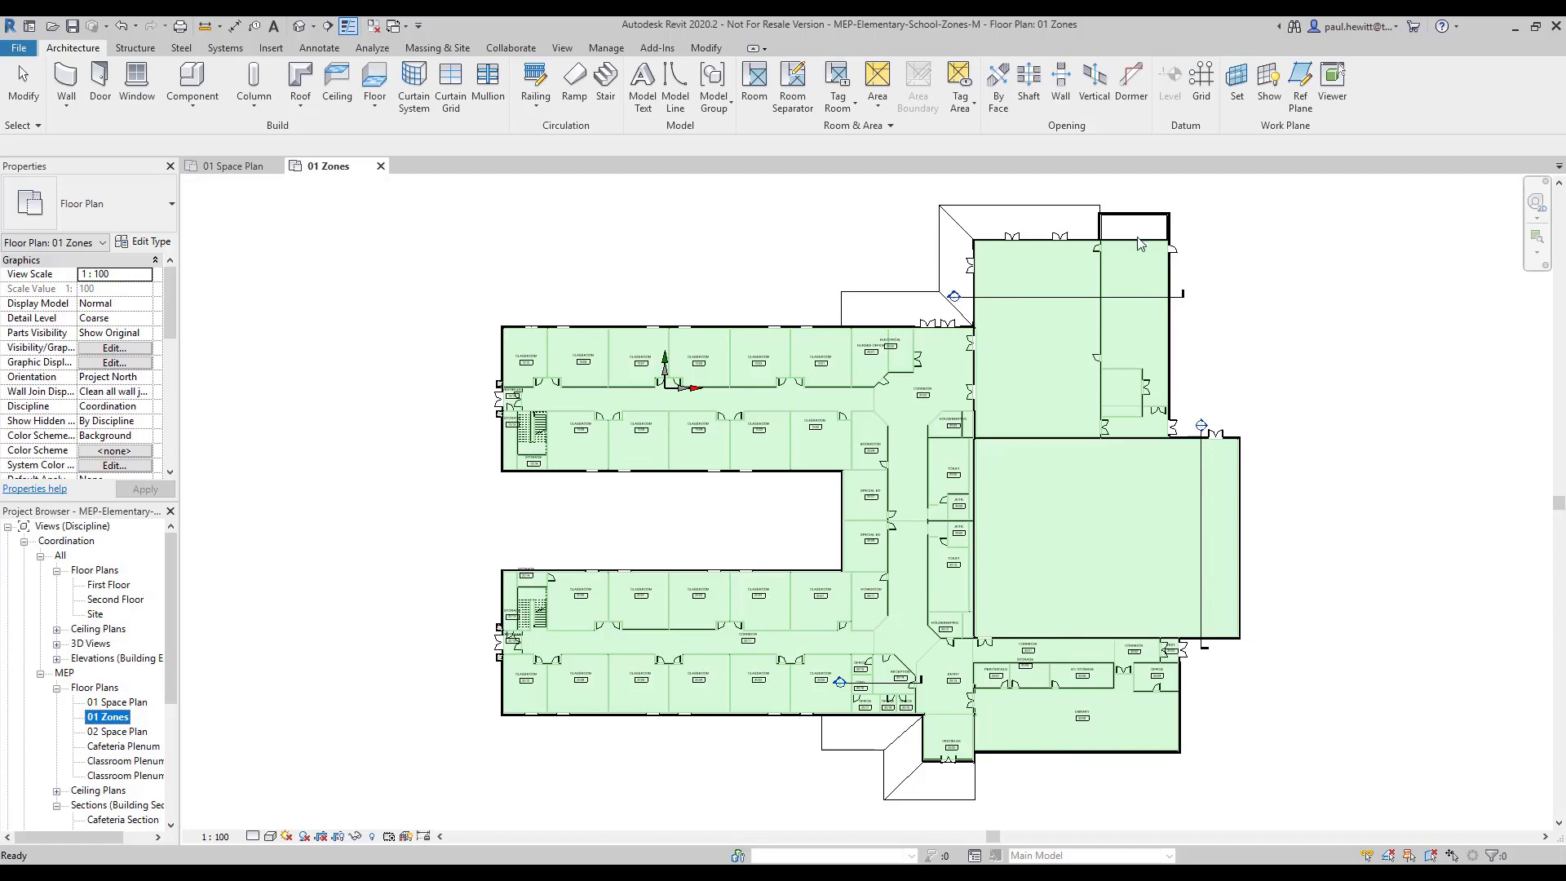
- Hide the whole section category in the 01 Zones view, starting from the section line across the upper wing
right_click(1182, 298)
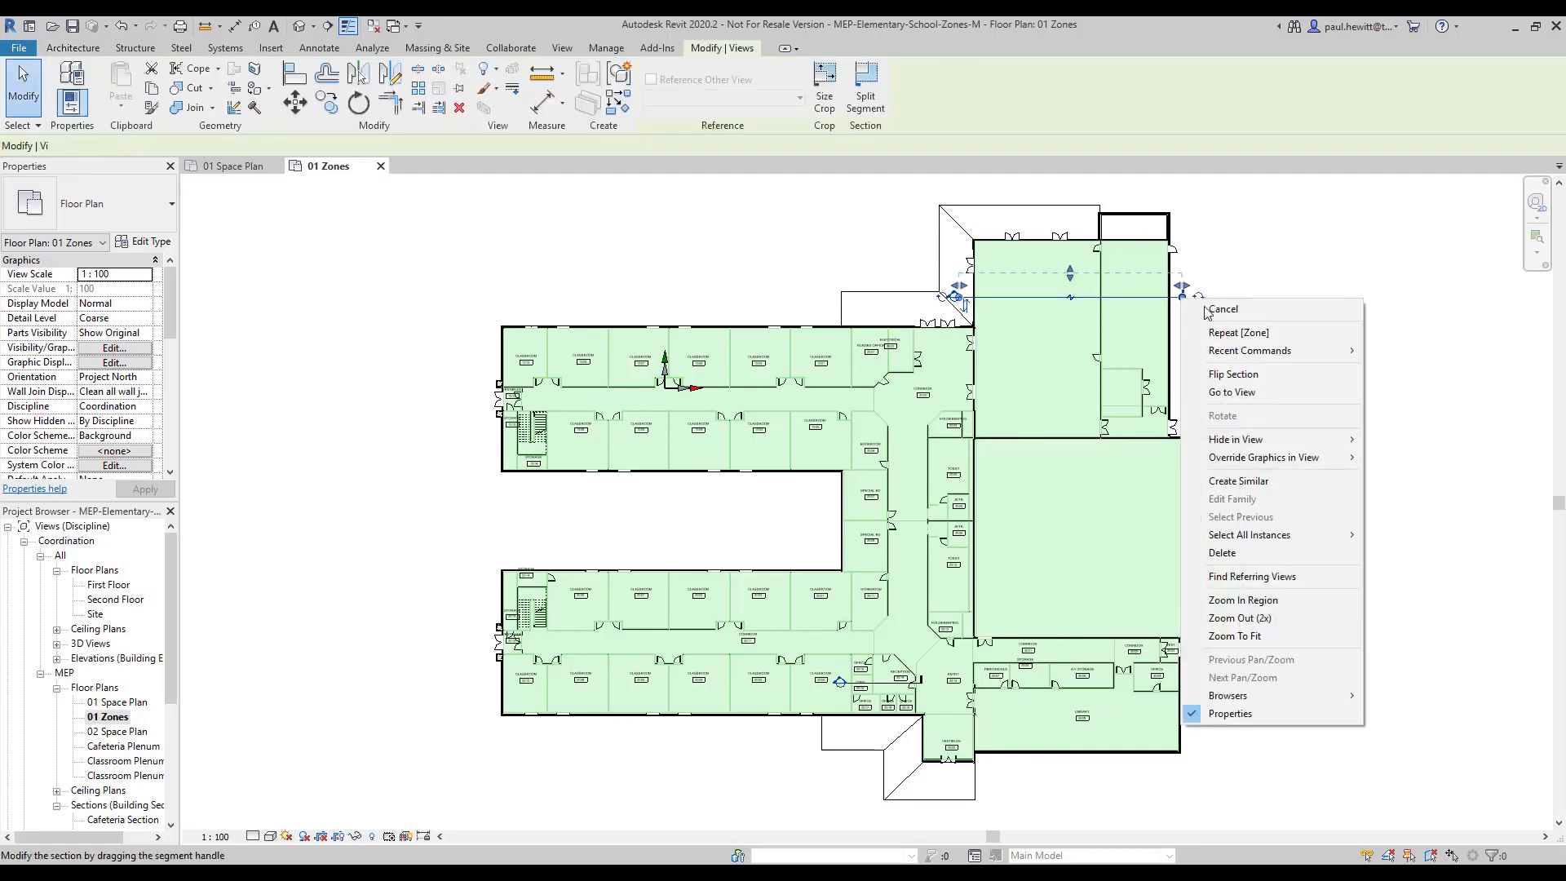
mouse_move(1255, 439)
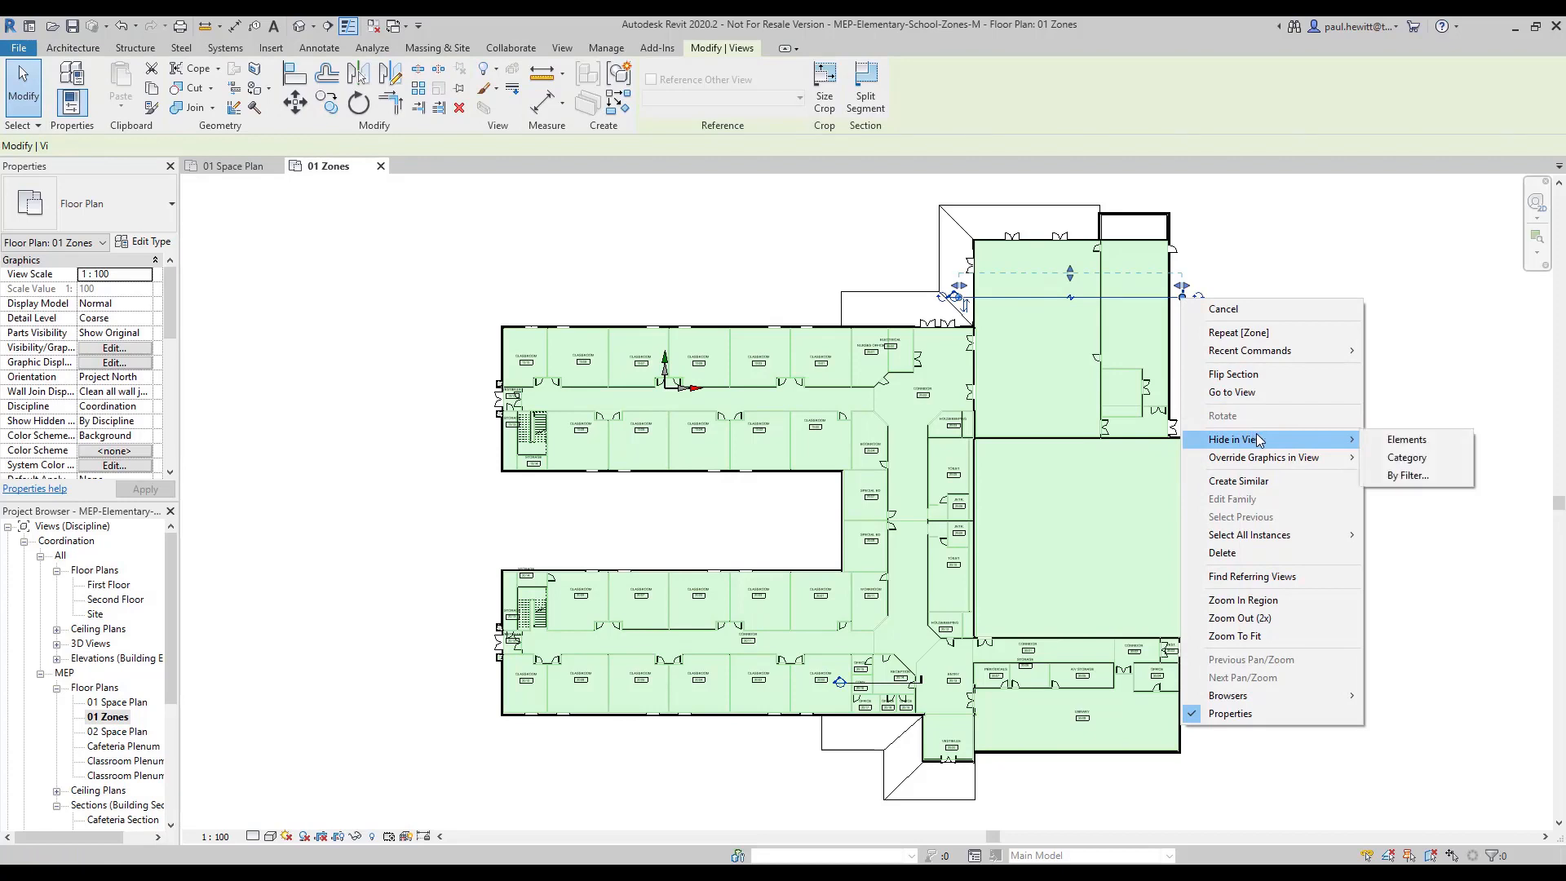
left_click(1407, 460)
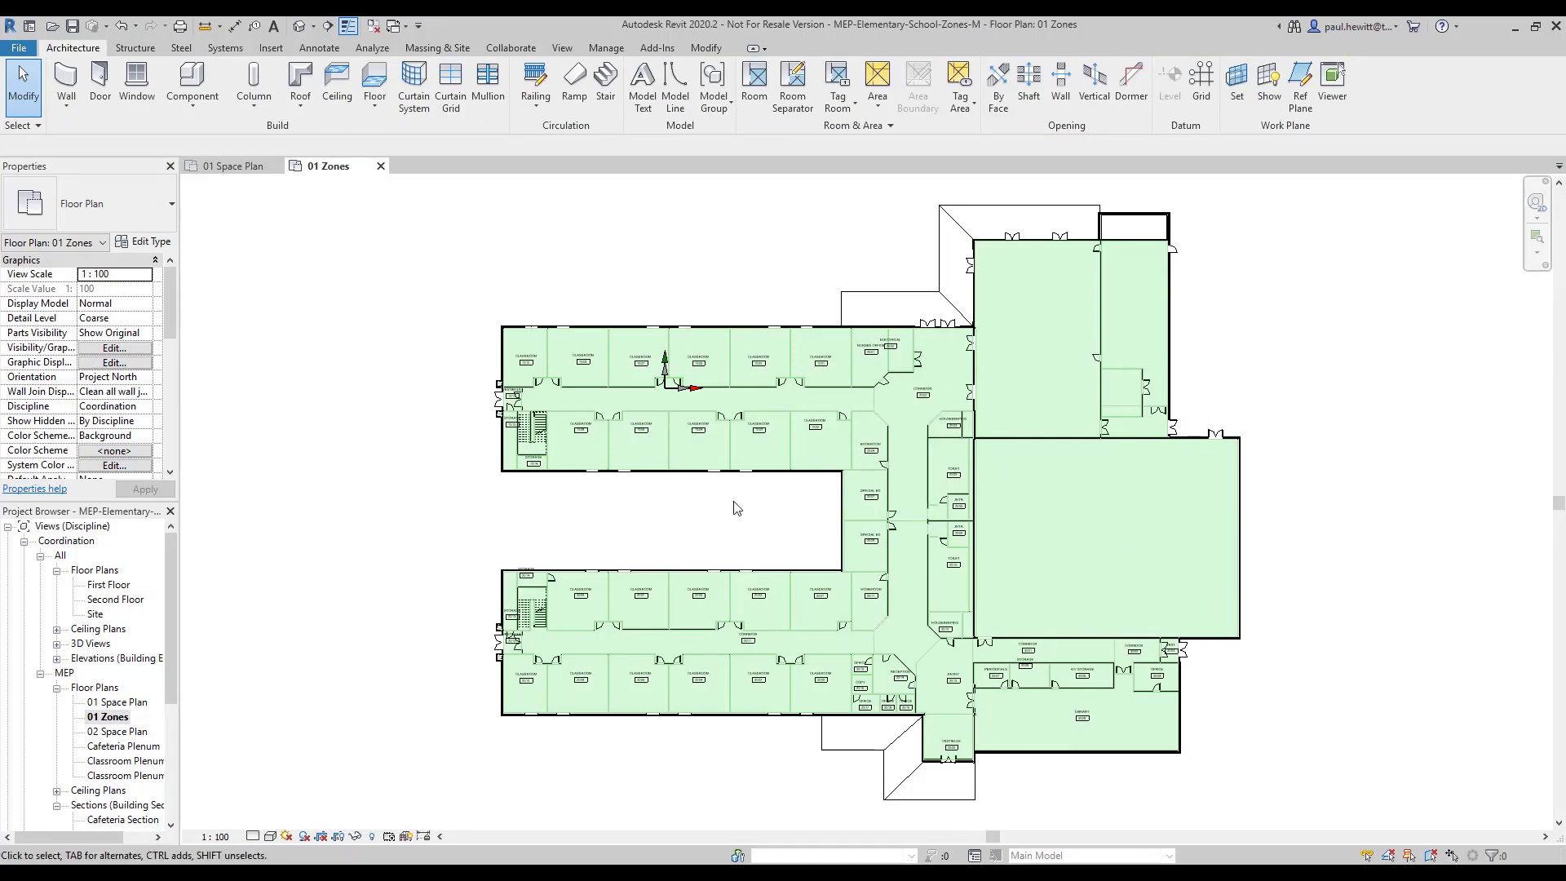
- In the view's Visibility/Graphic Overrides, make Interior Fill and Reference Lines visible for HVAC Zones
key("v")
key("g")
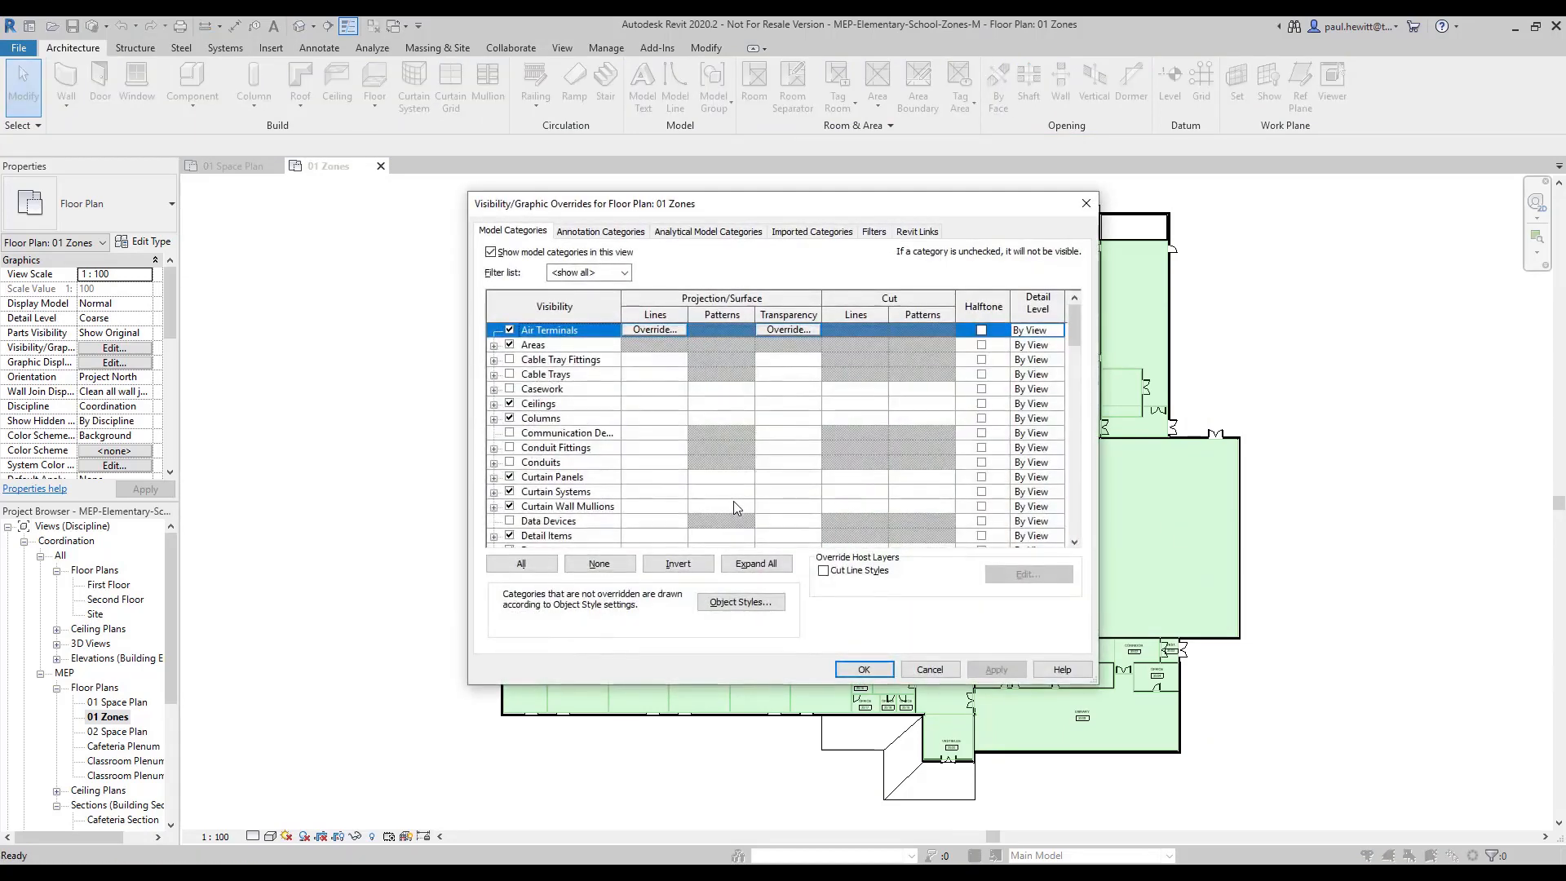
scroll(562, 495, "down", 7)
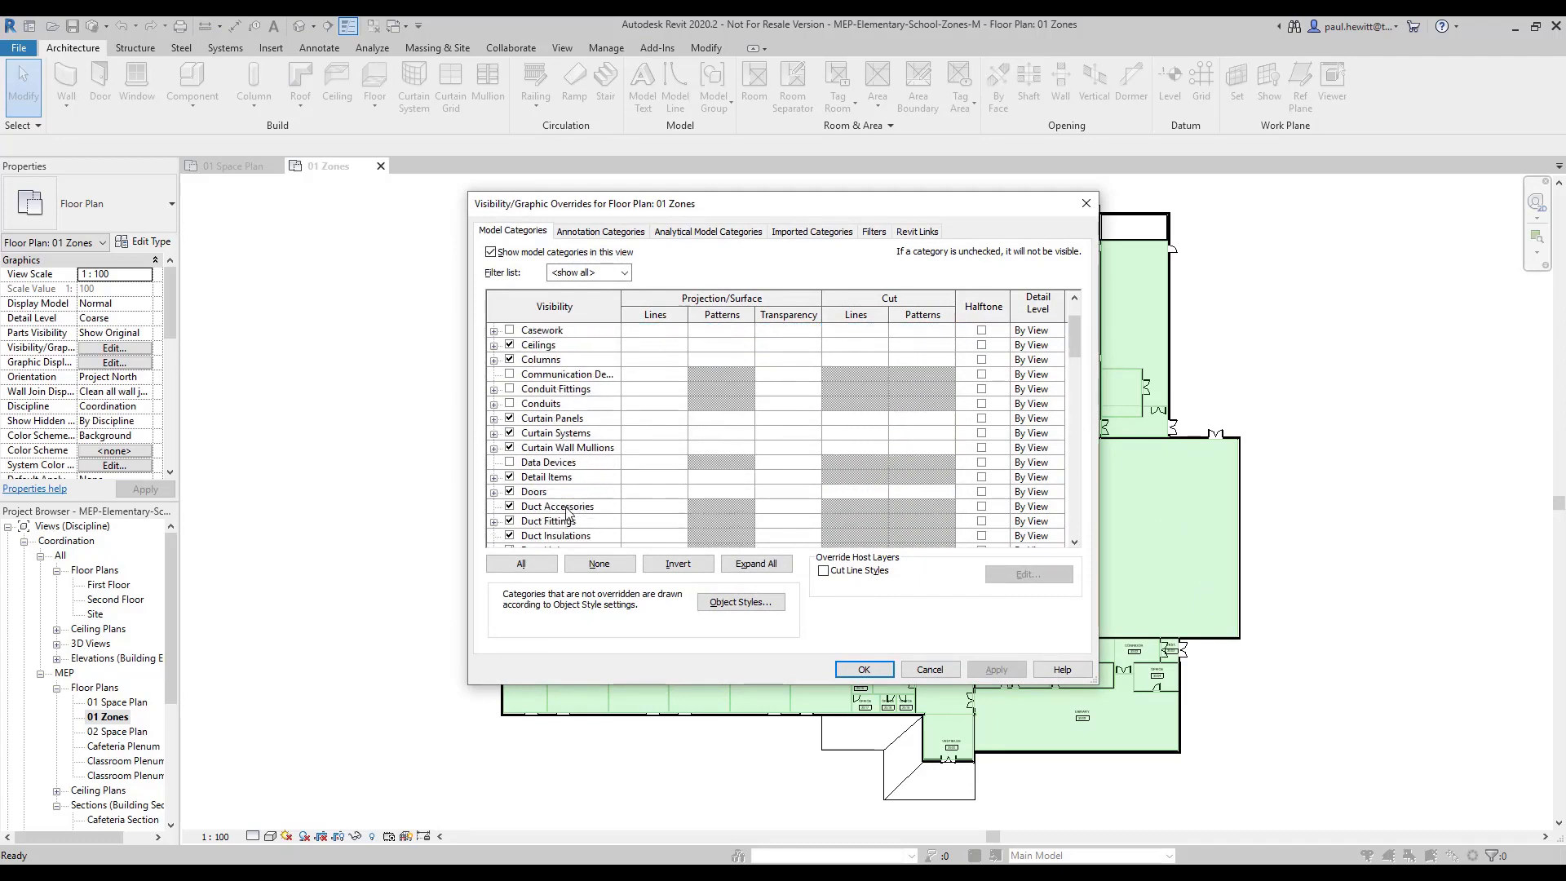
scroll(569, 513, "down", 2)
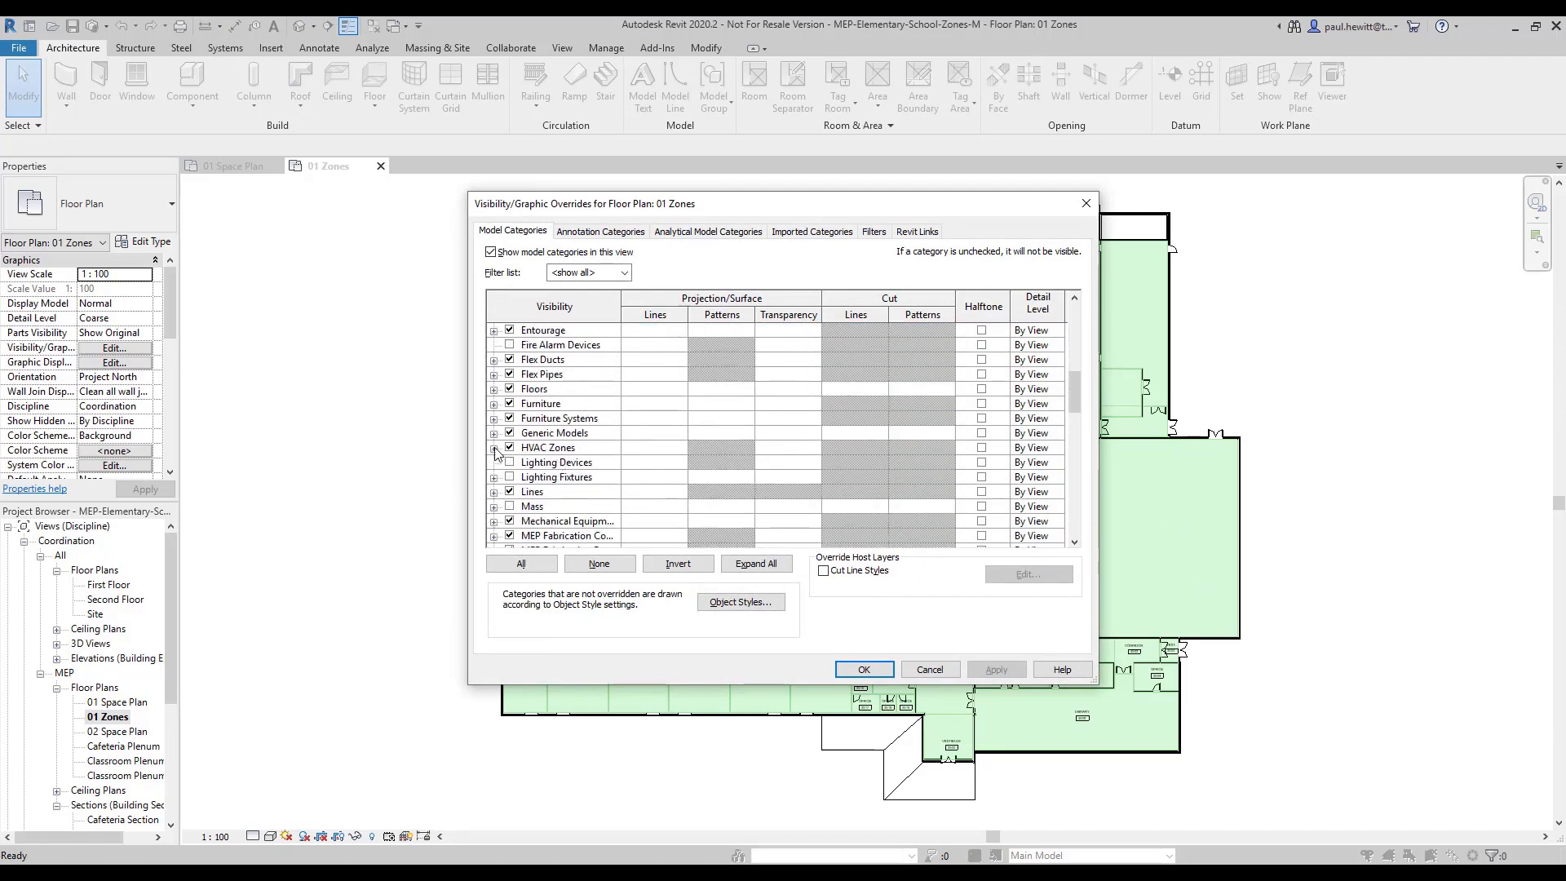
left_click(493, 448)
left_click(526, 492)
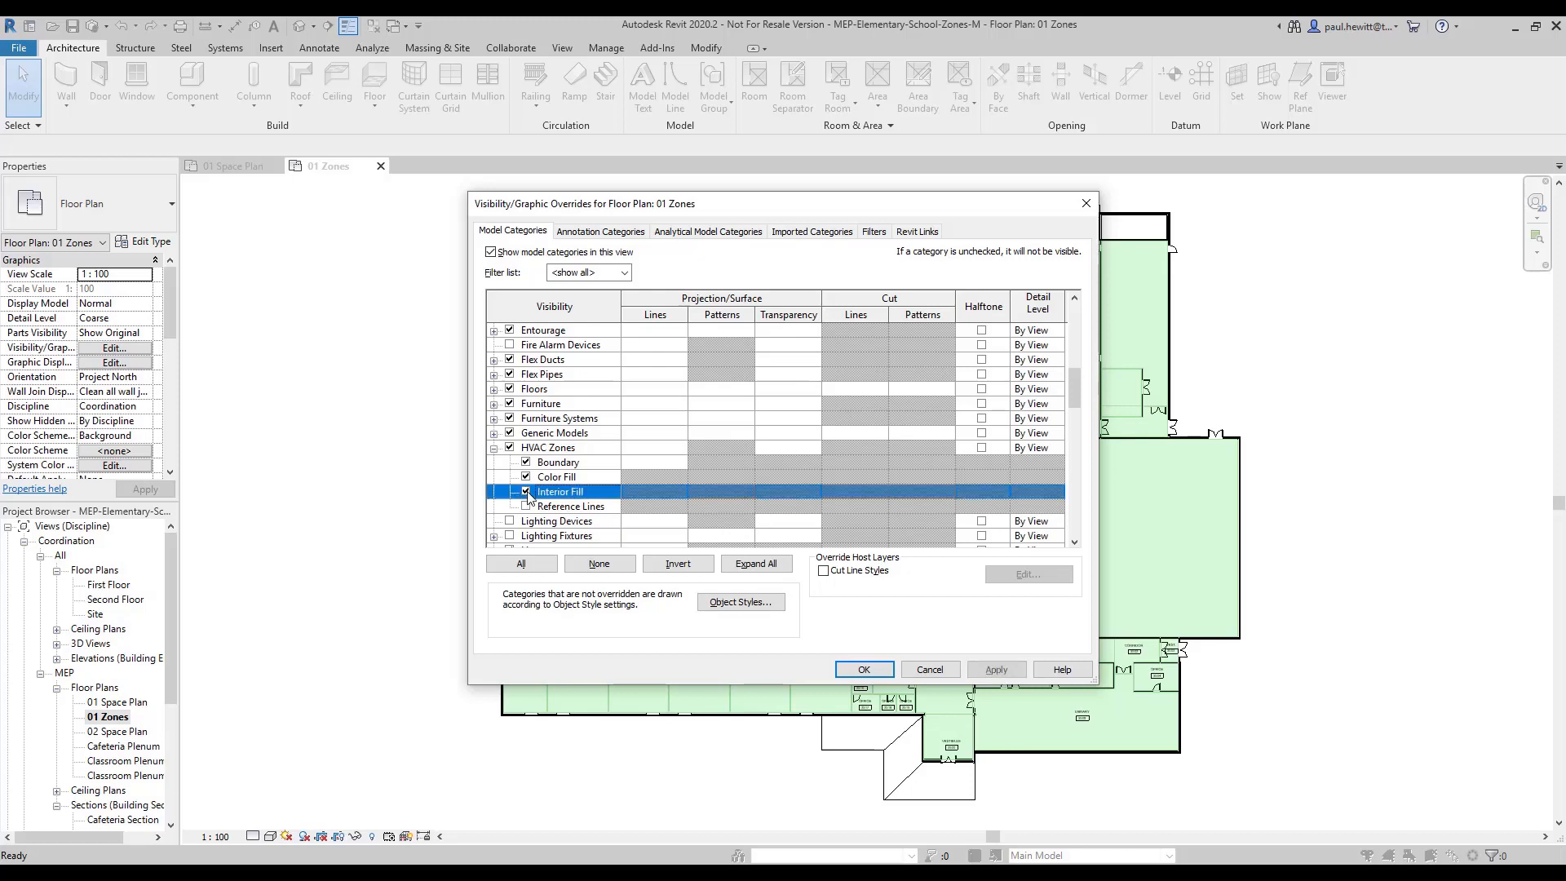
left_click(526, 506)
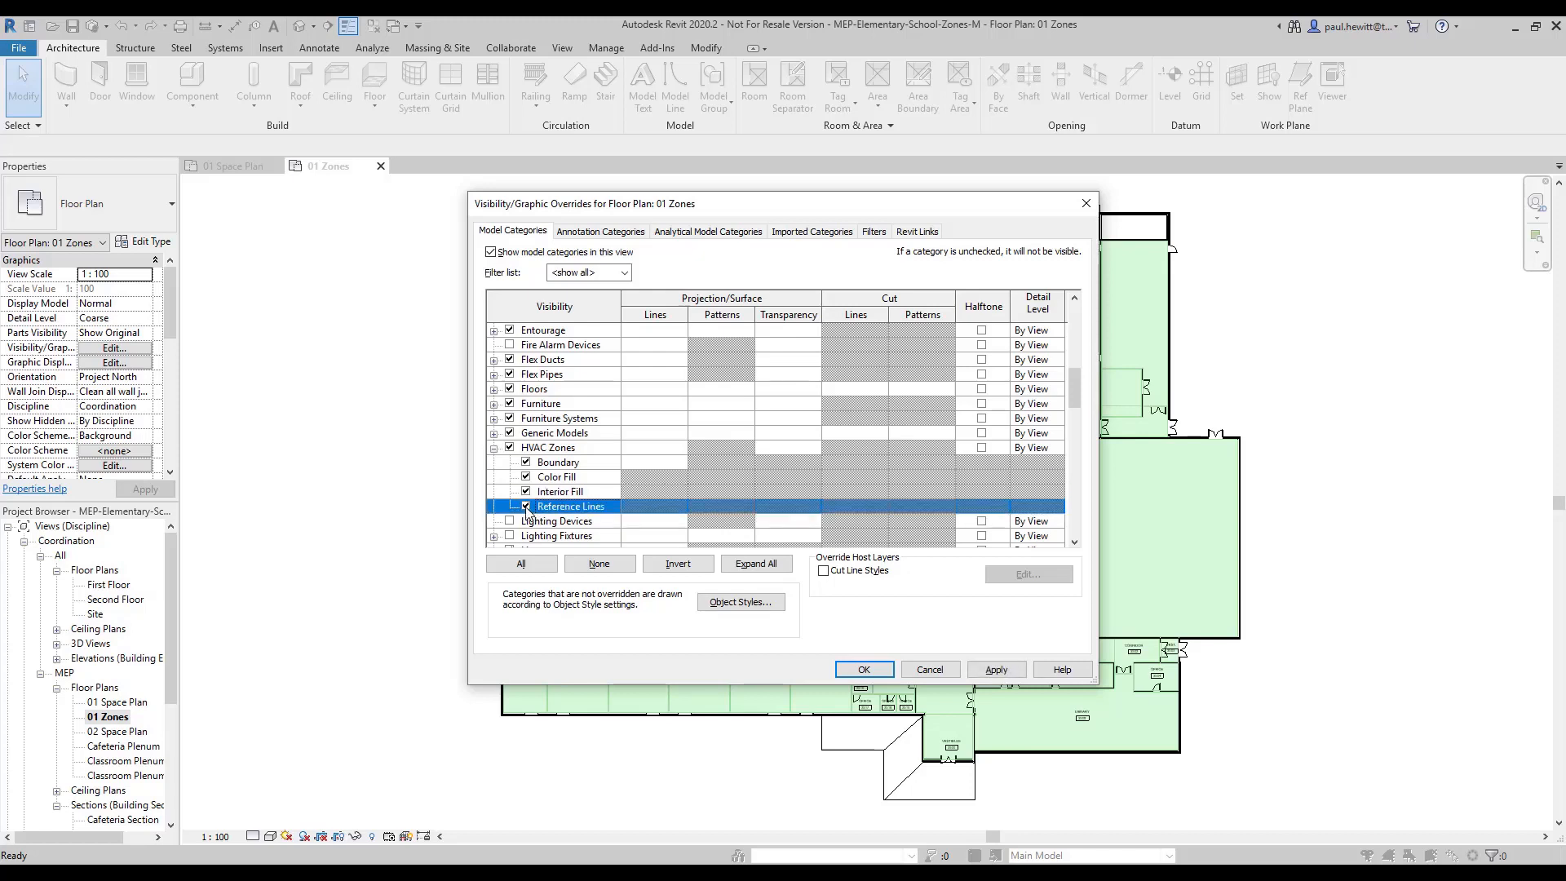
- Turn off the Interior subcategory of Spaces and accept the view's visibility overrides
scroll(526, 507, "down", 7)
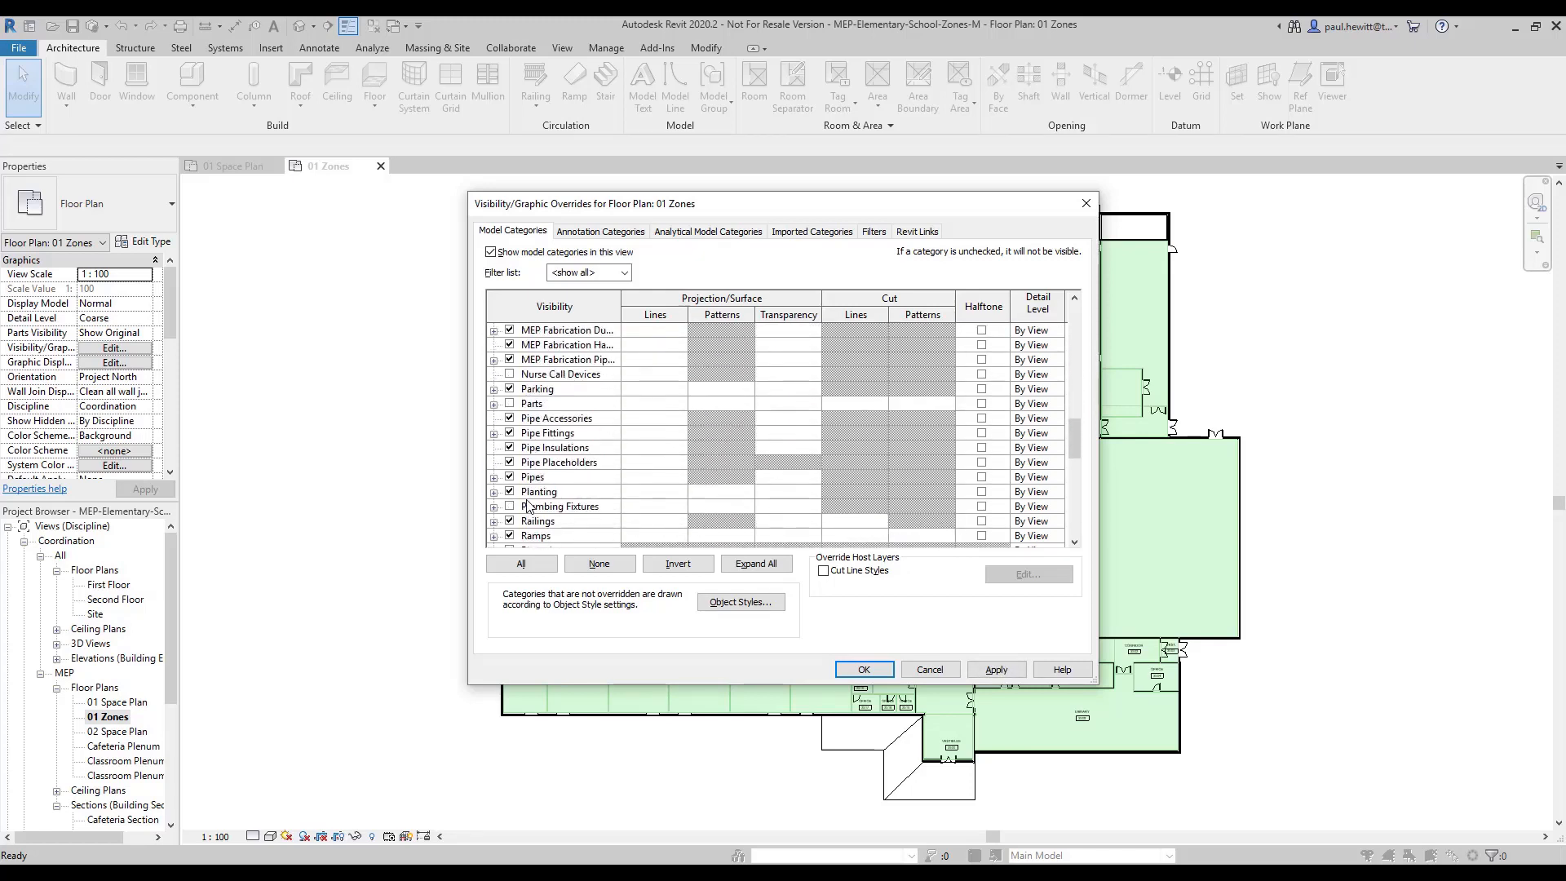
scroll(526, 507, "down", 4)
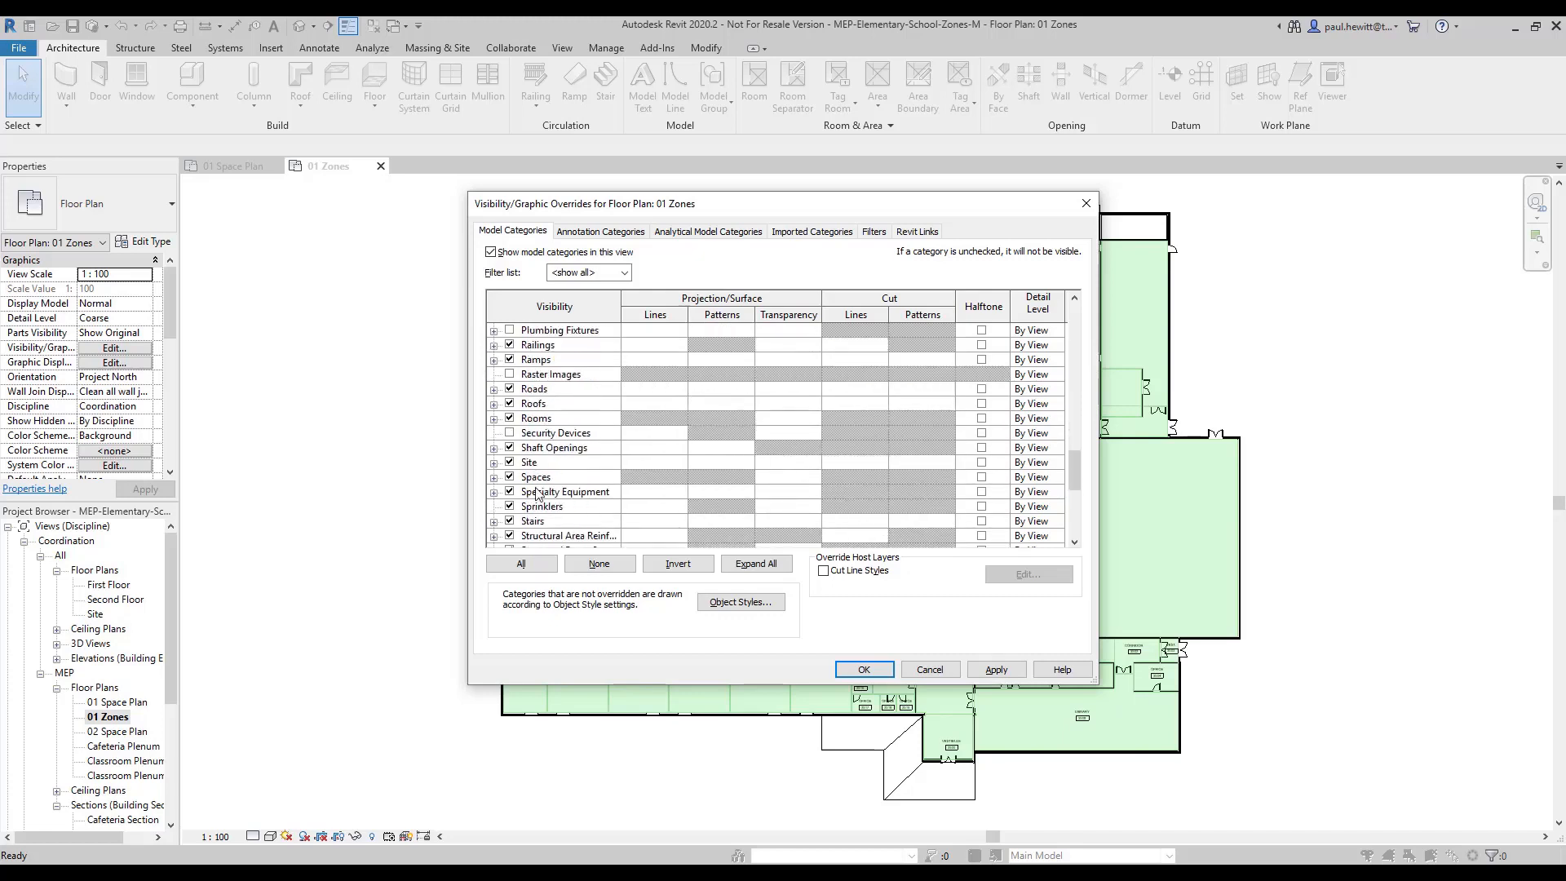
left_click(494, 478)
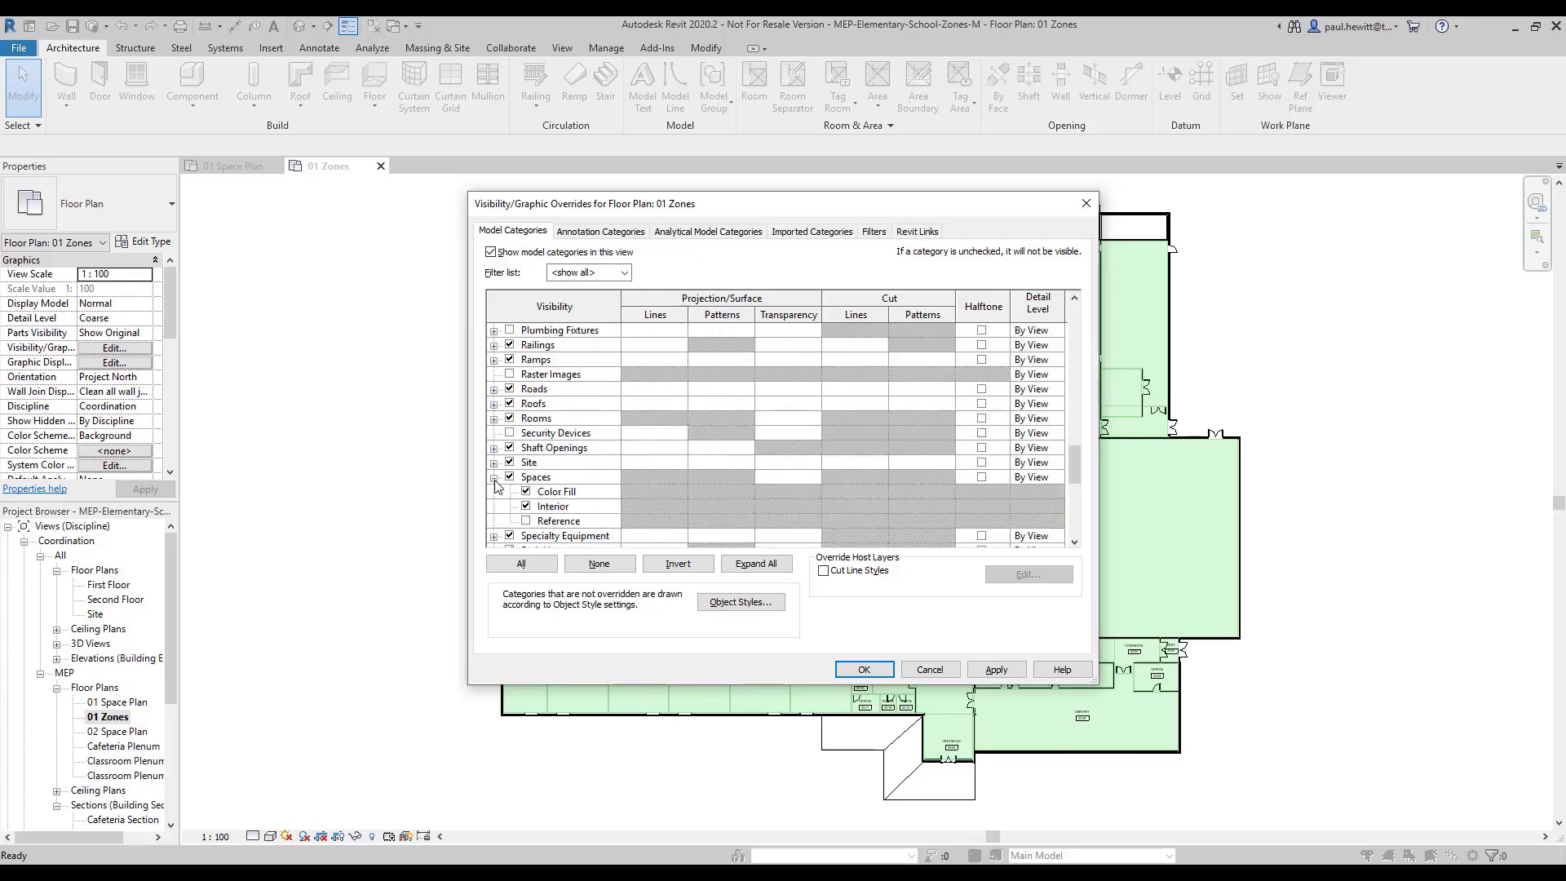
left_click(527, 507)
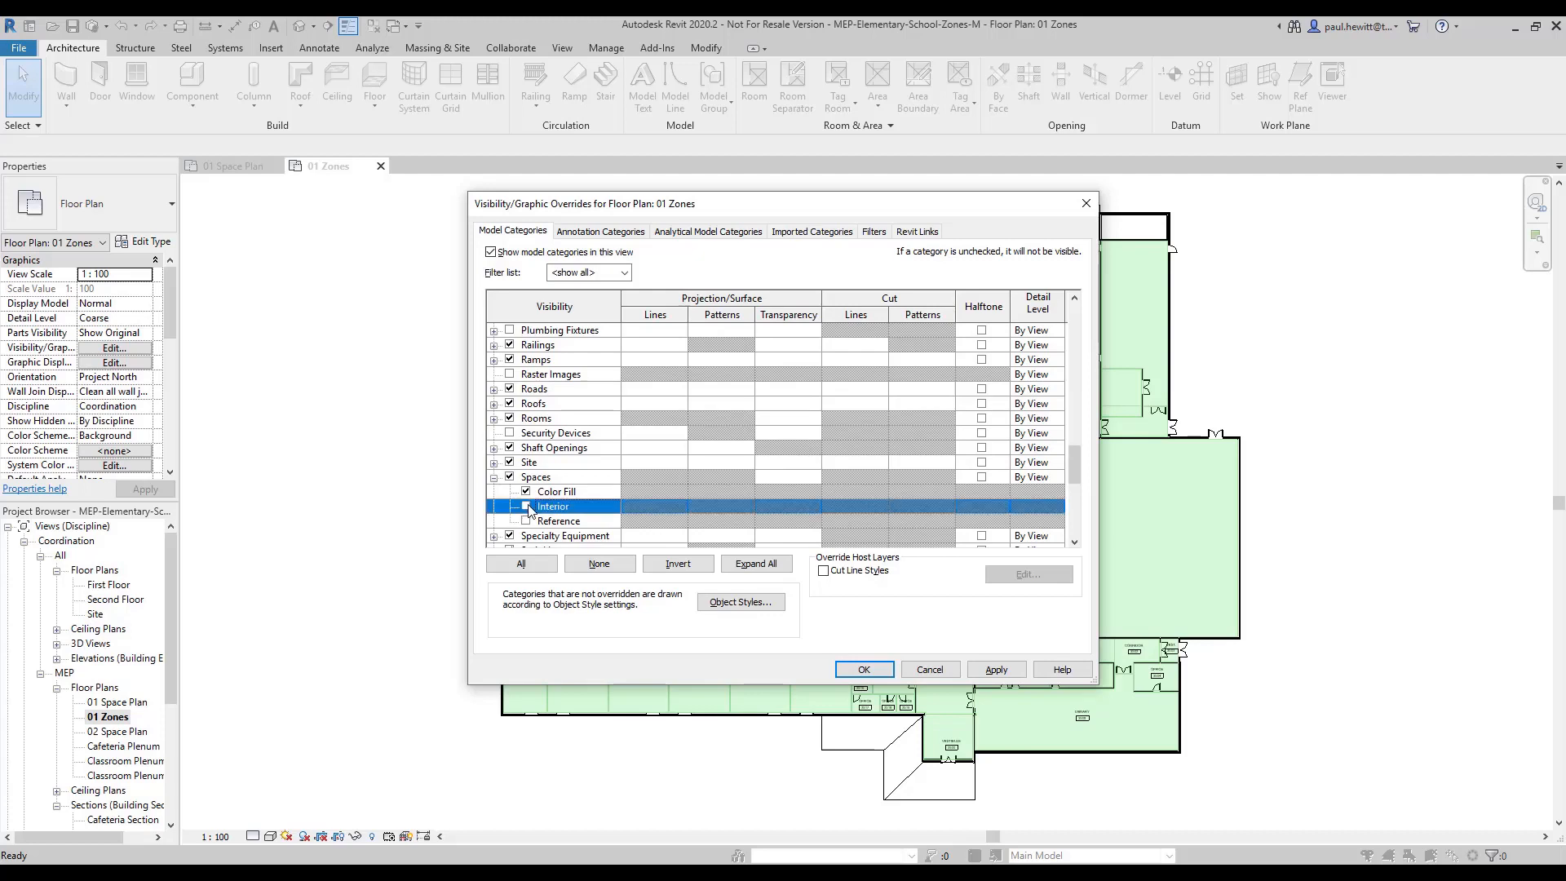
left_click(864, 668)
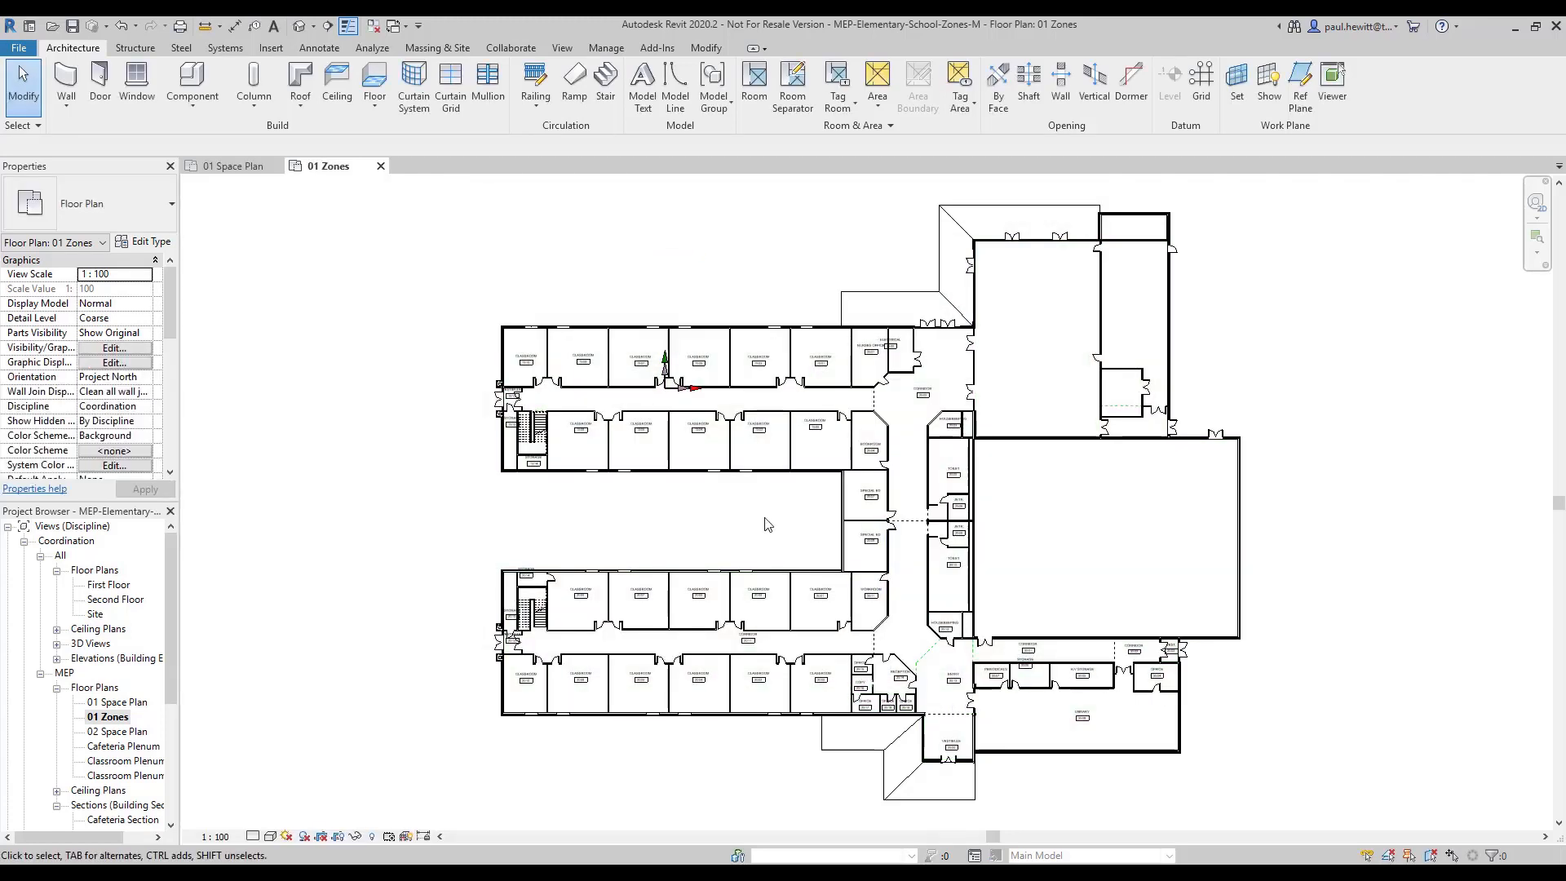
- Start a new zone and add the six classroom spaces along the northernmost row of the plan
left_click(372, 49)
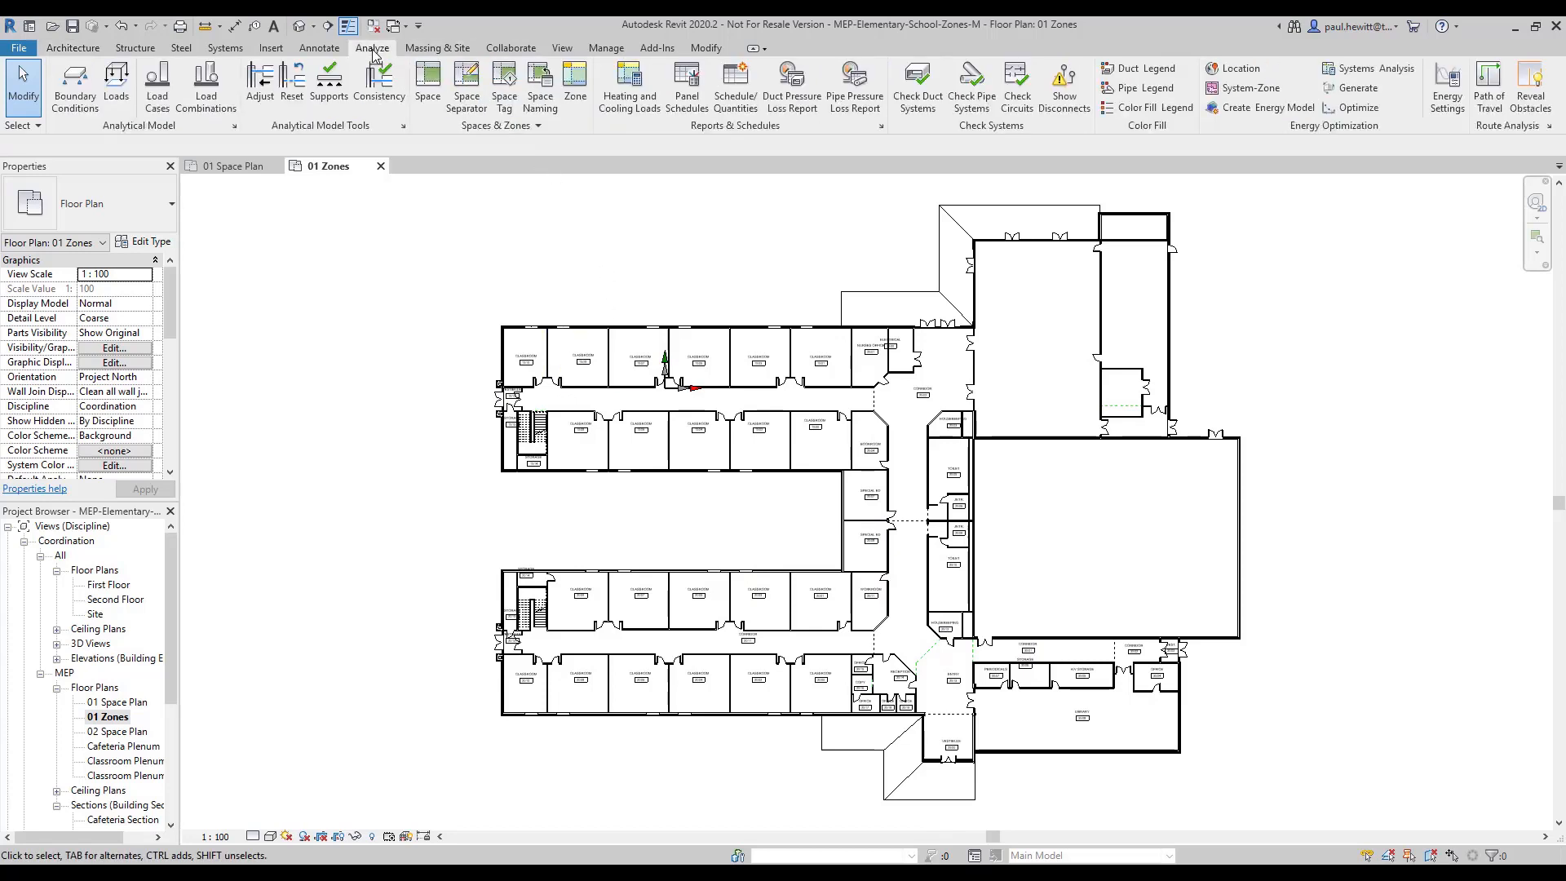
left_click(576, 84)
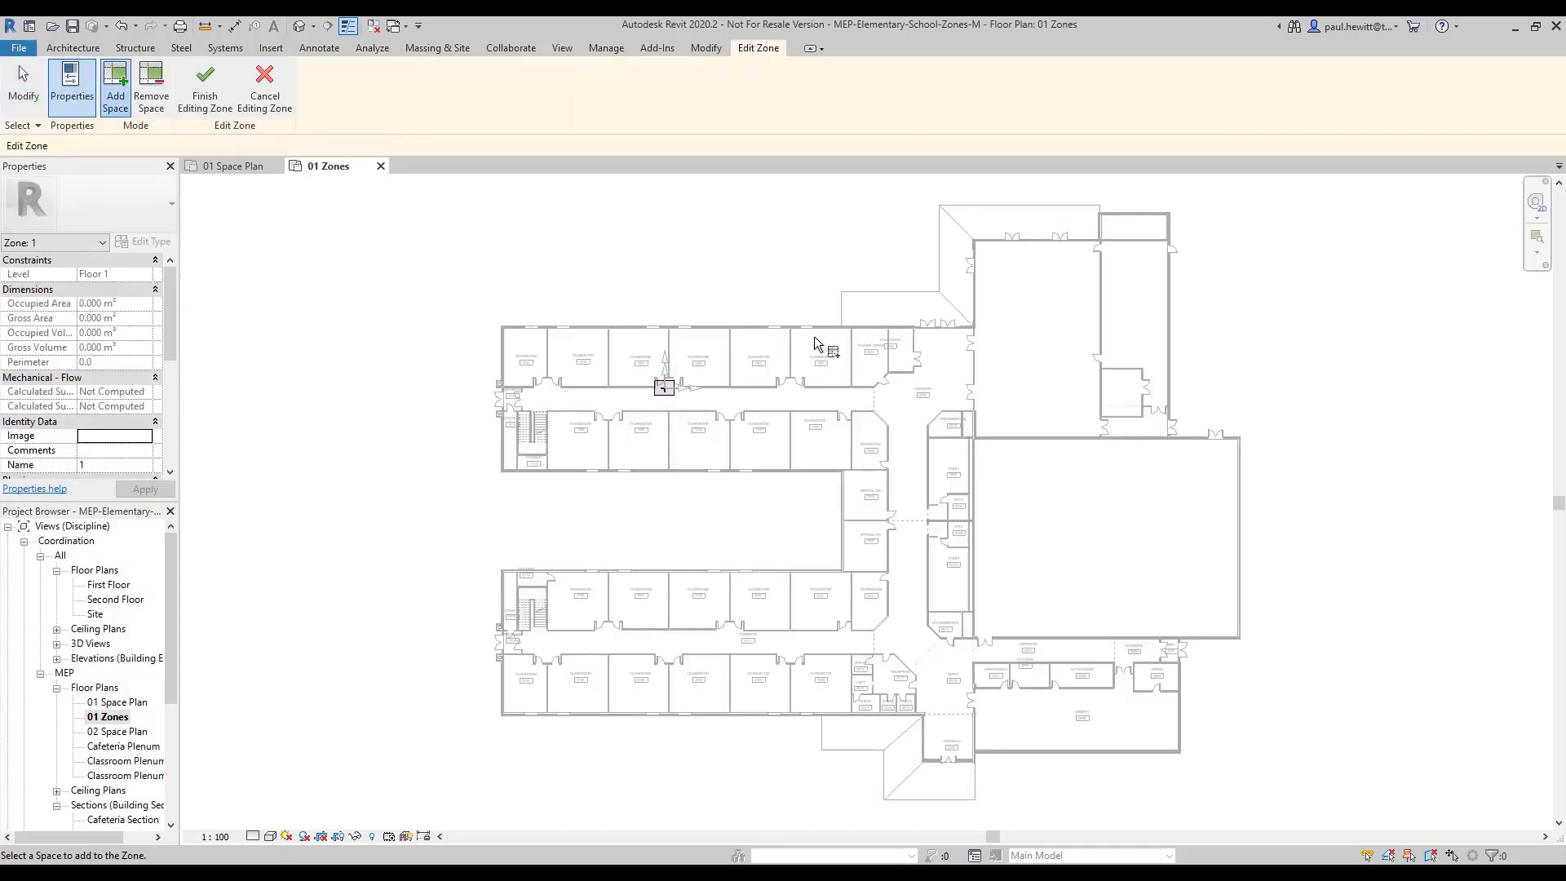
mouse_move(815, 338)
left_mouse_down()
mouse_move(612, 383)
mouse_move(510, 383)
mouse_move(530, 349)
left_mouse_up()
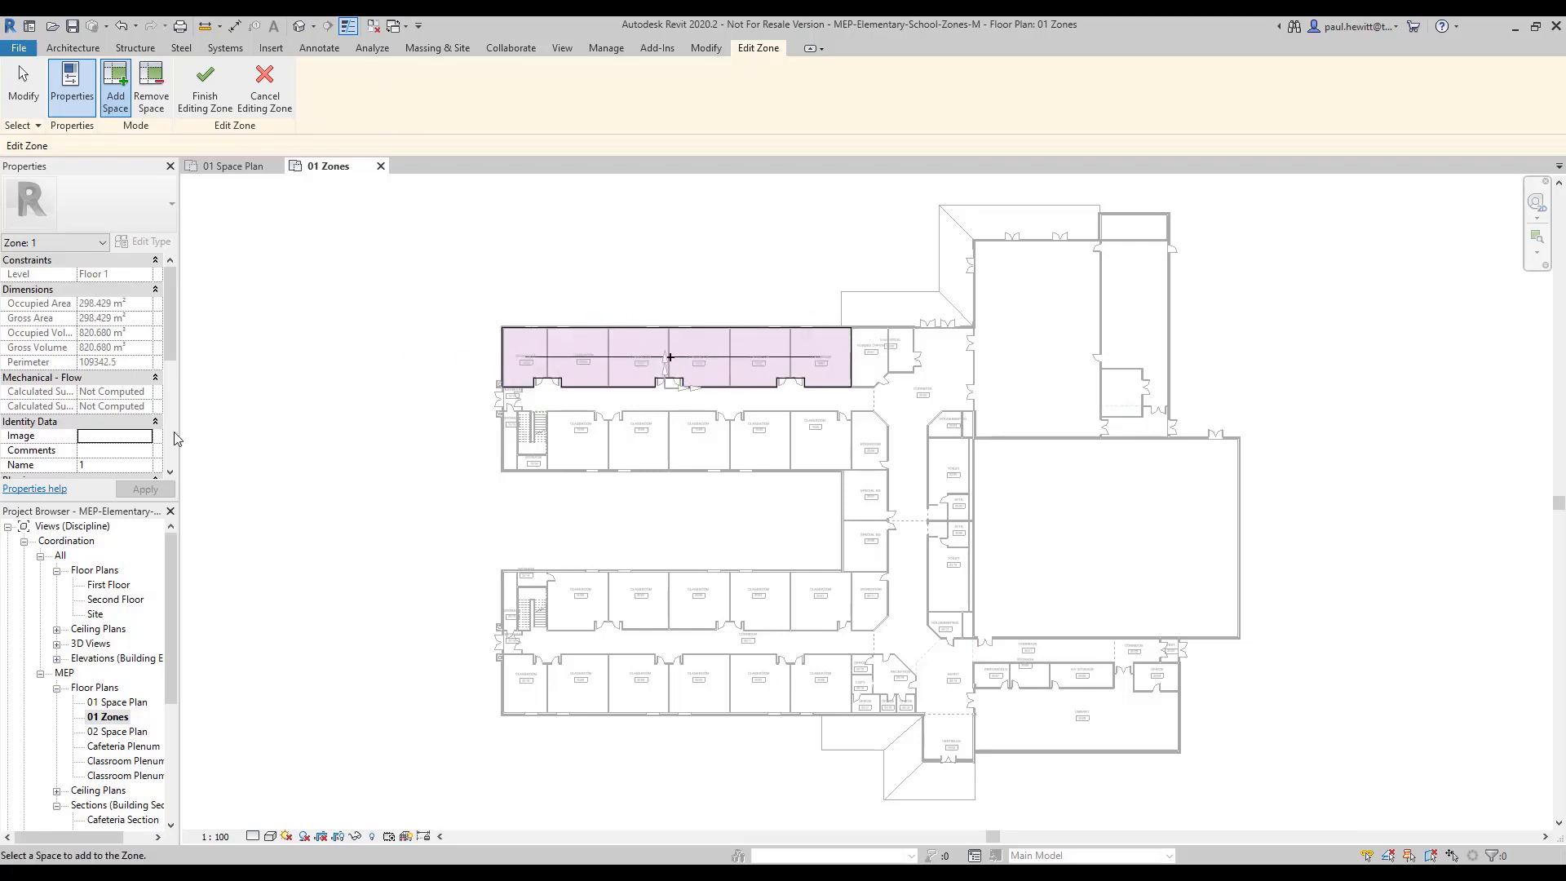
- Name the zone Classrooms 1 and finish editing it
left_click(99, 464)
type("Classrooms")
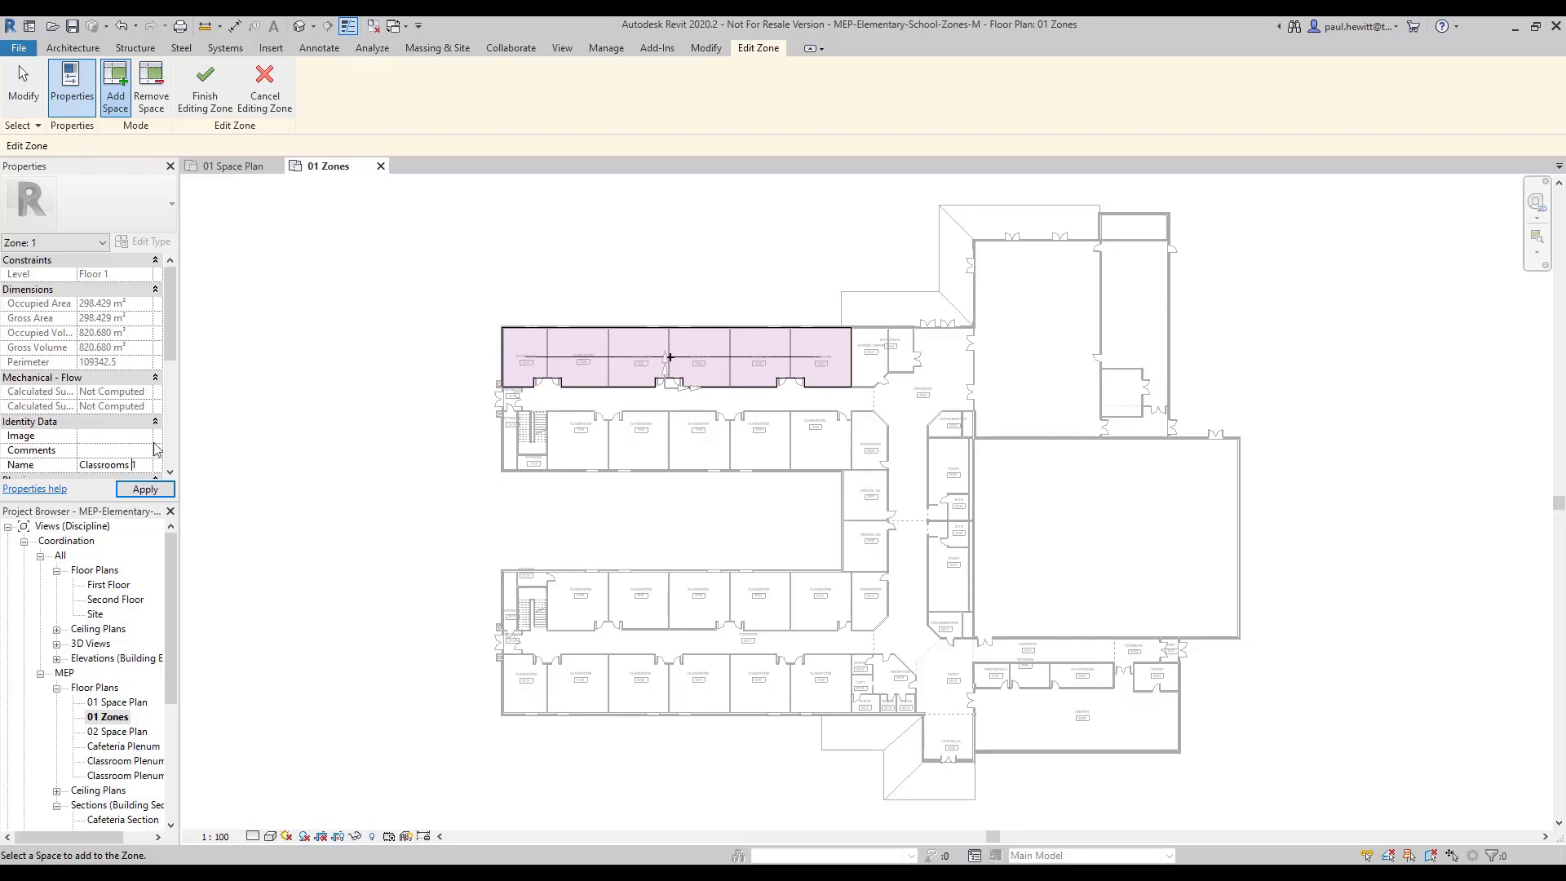
left_click(149, 490)
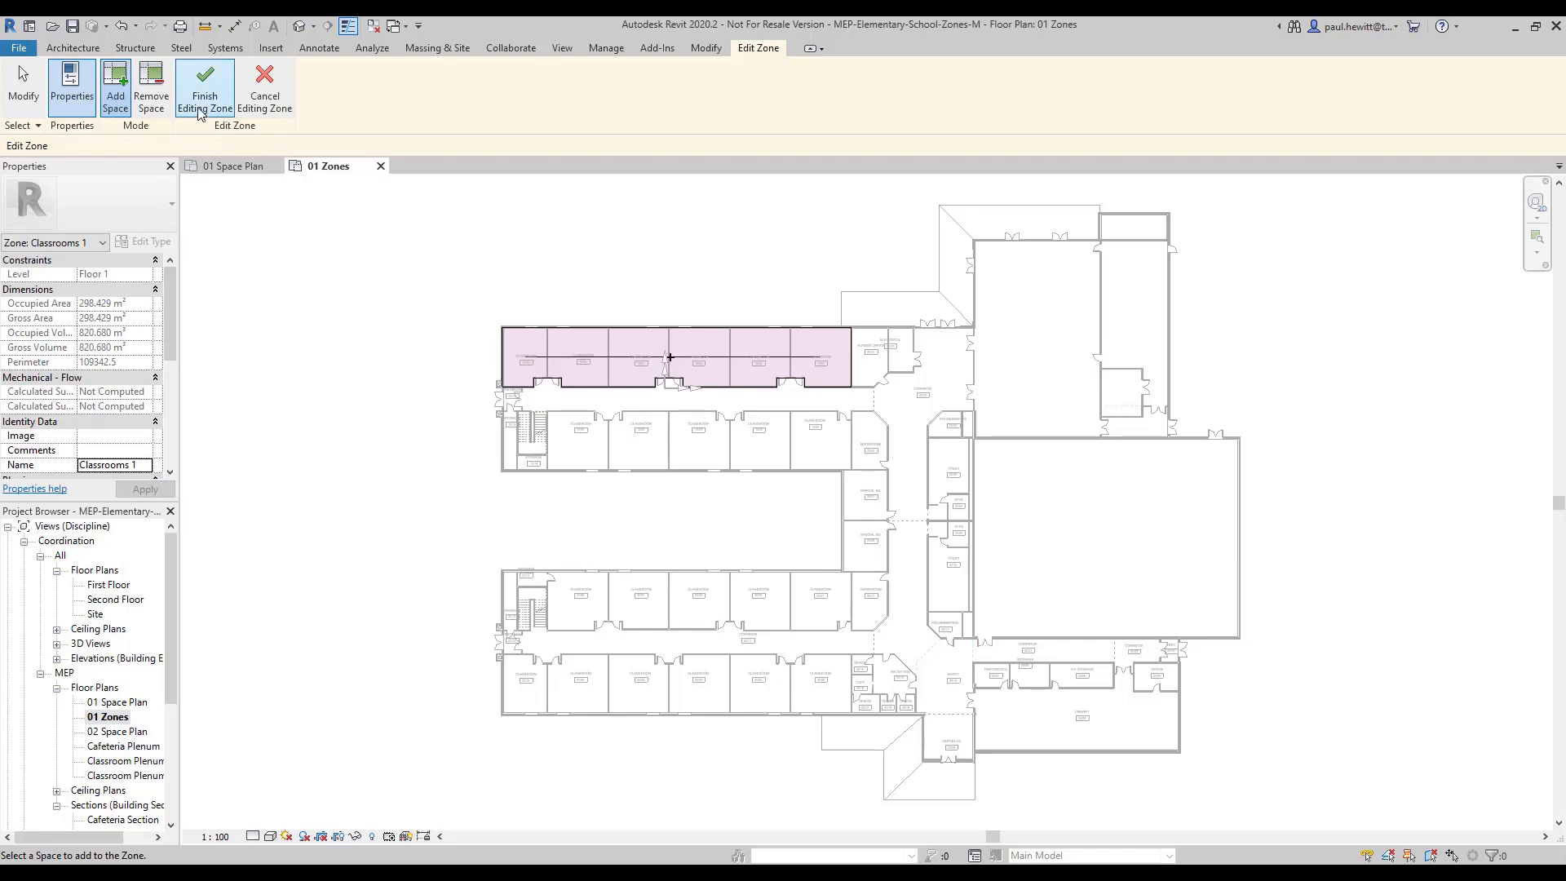
left_click(204, 81)
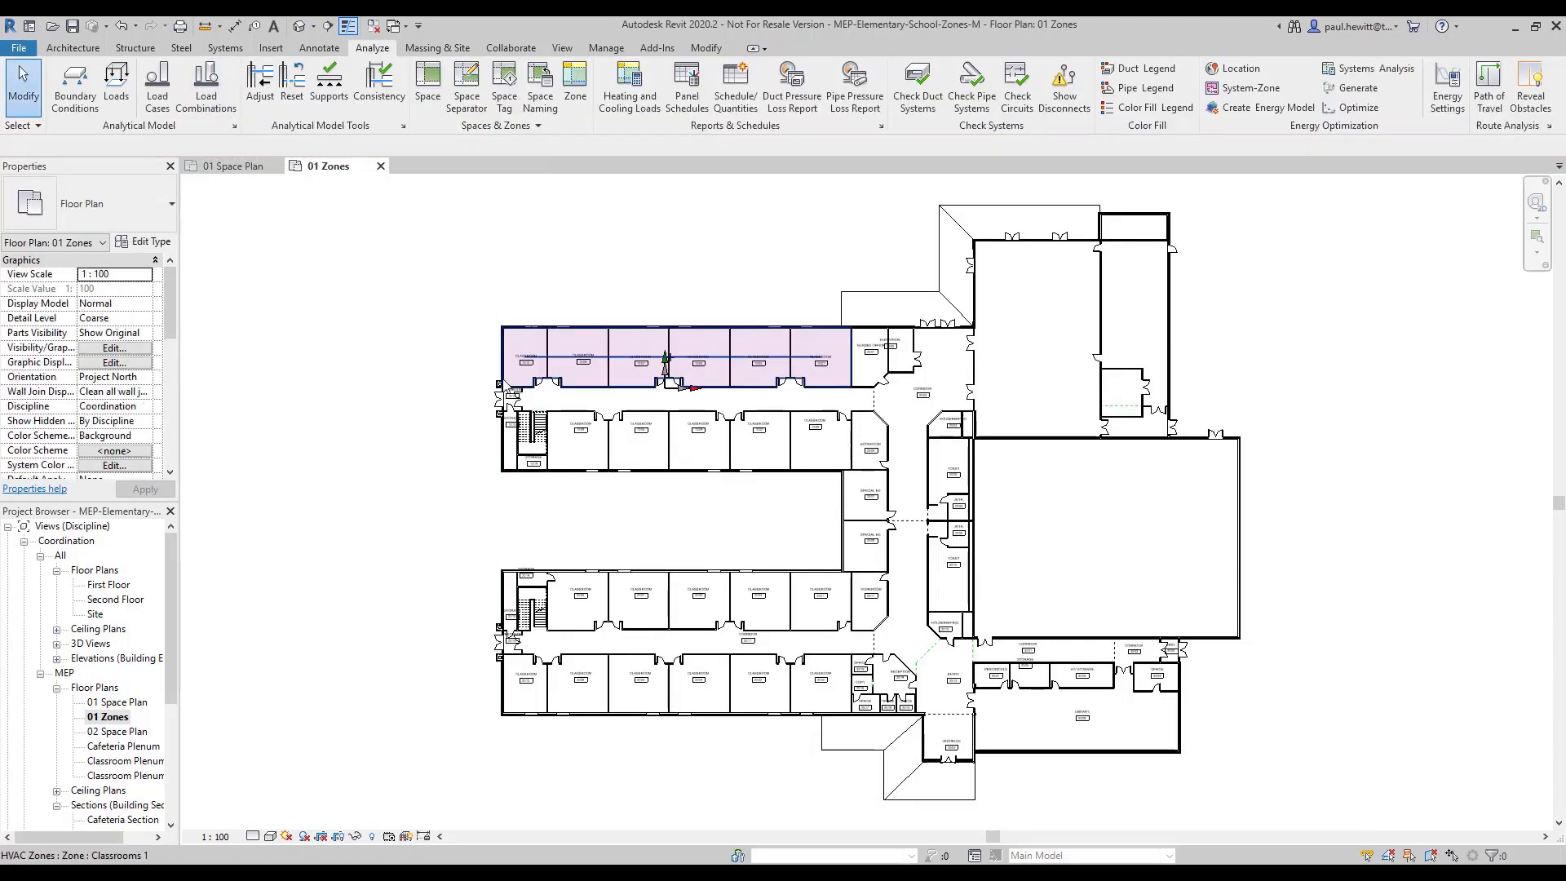
- Create a second zone from the row of classrooms south of the upper corridor, including the small spaces around the stair
left_click(575, 79)
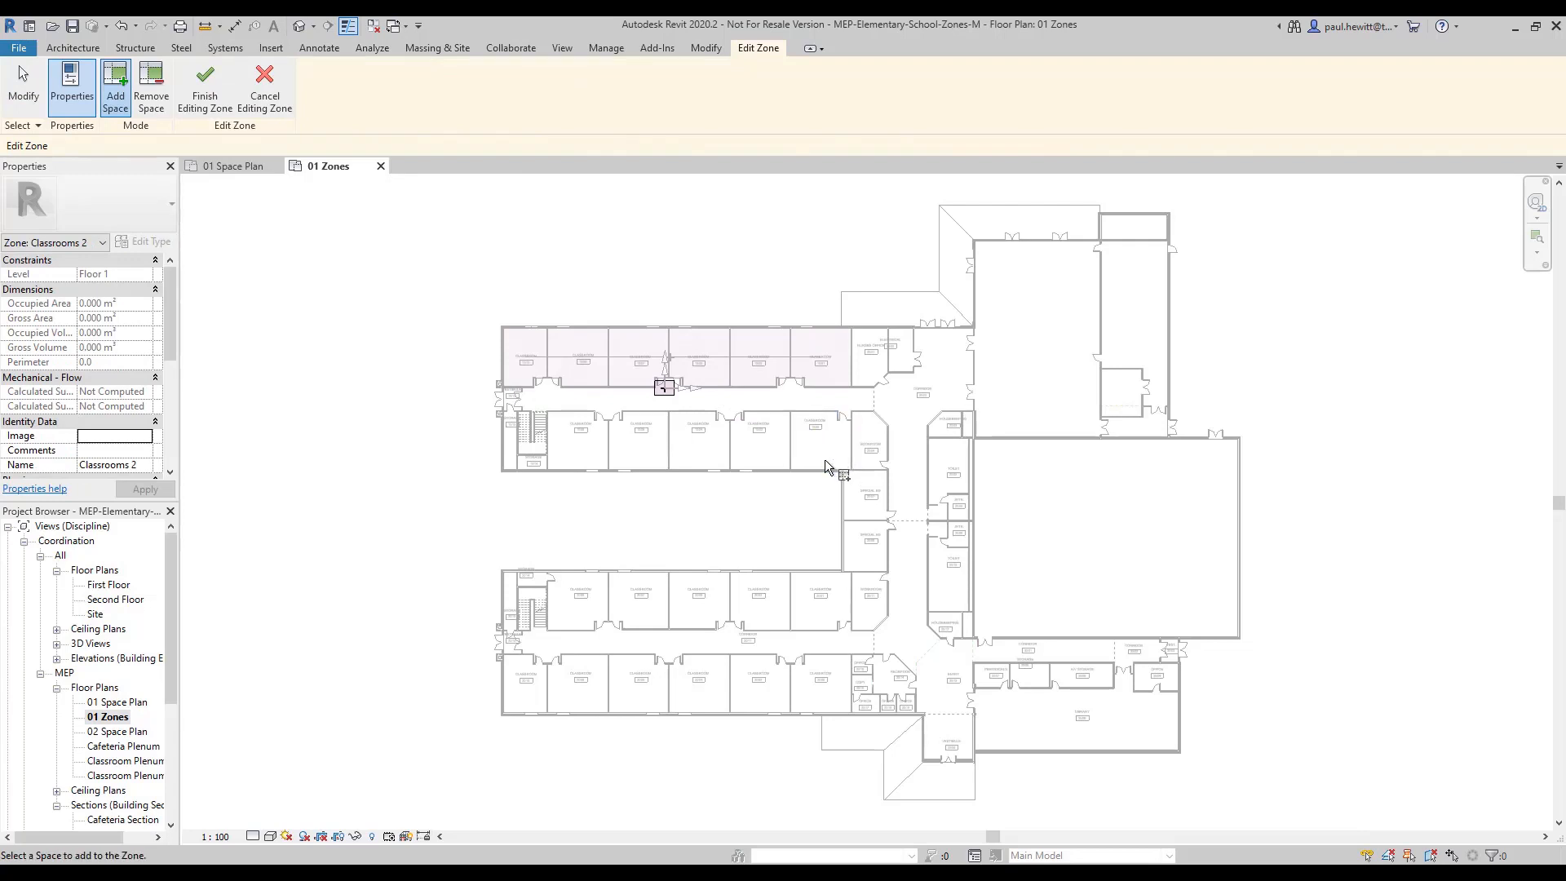
left_click_drag(825, 467, 509, 467)
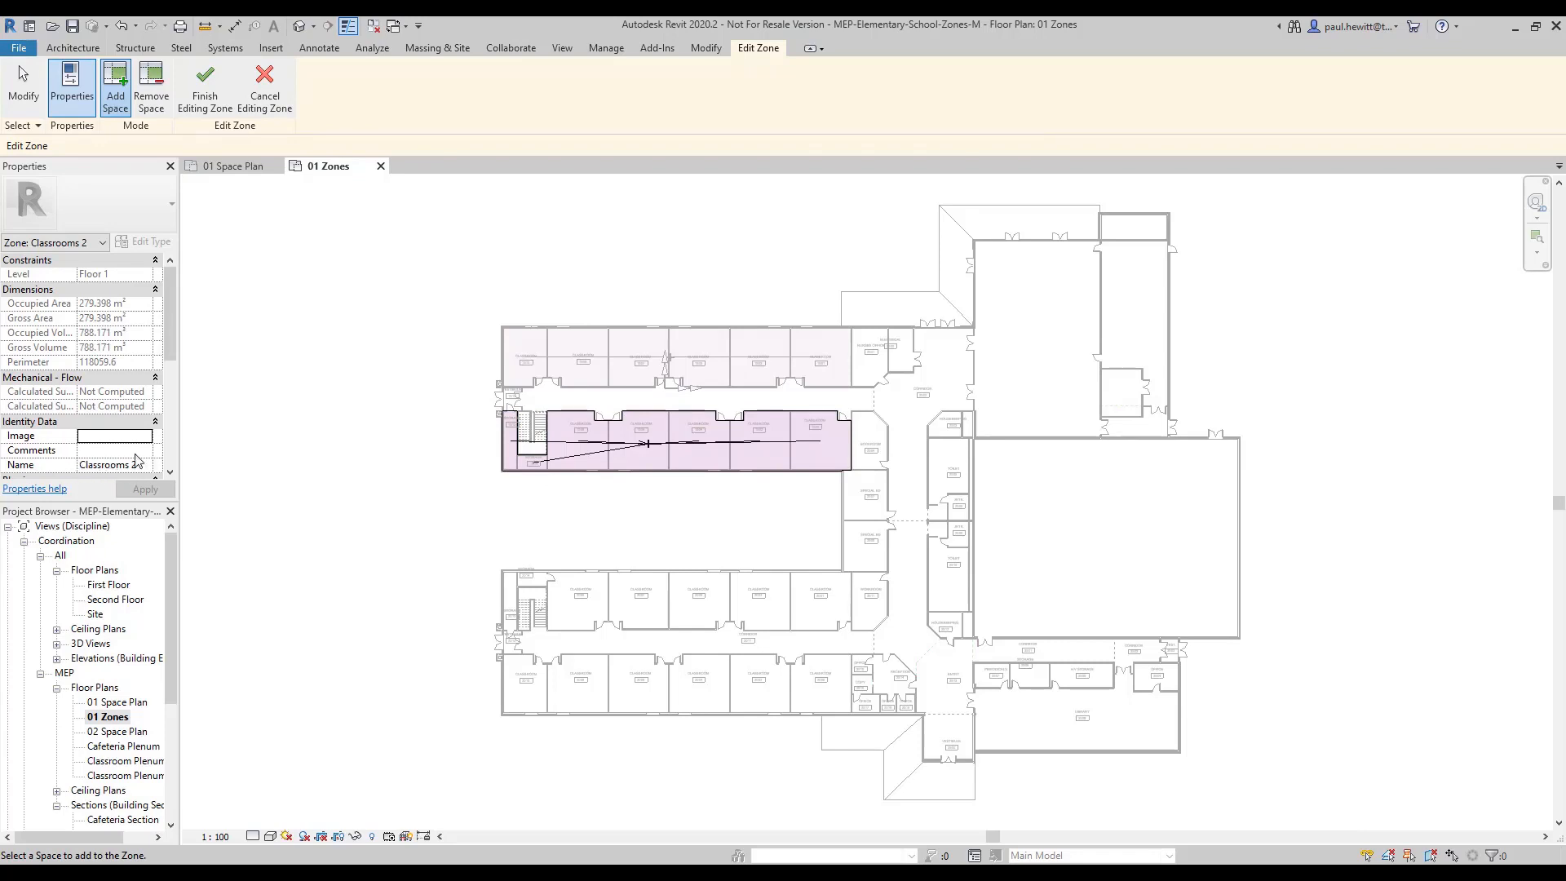
left_click(214, 85)
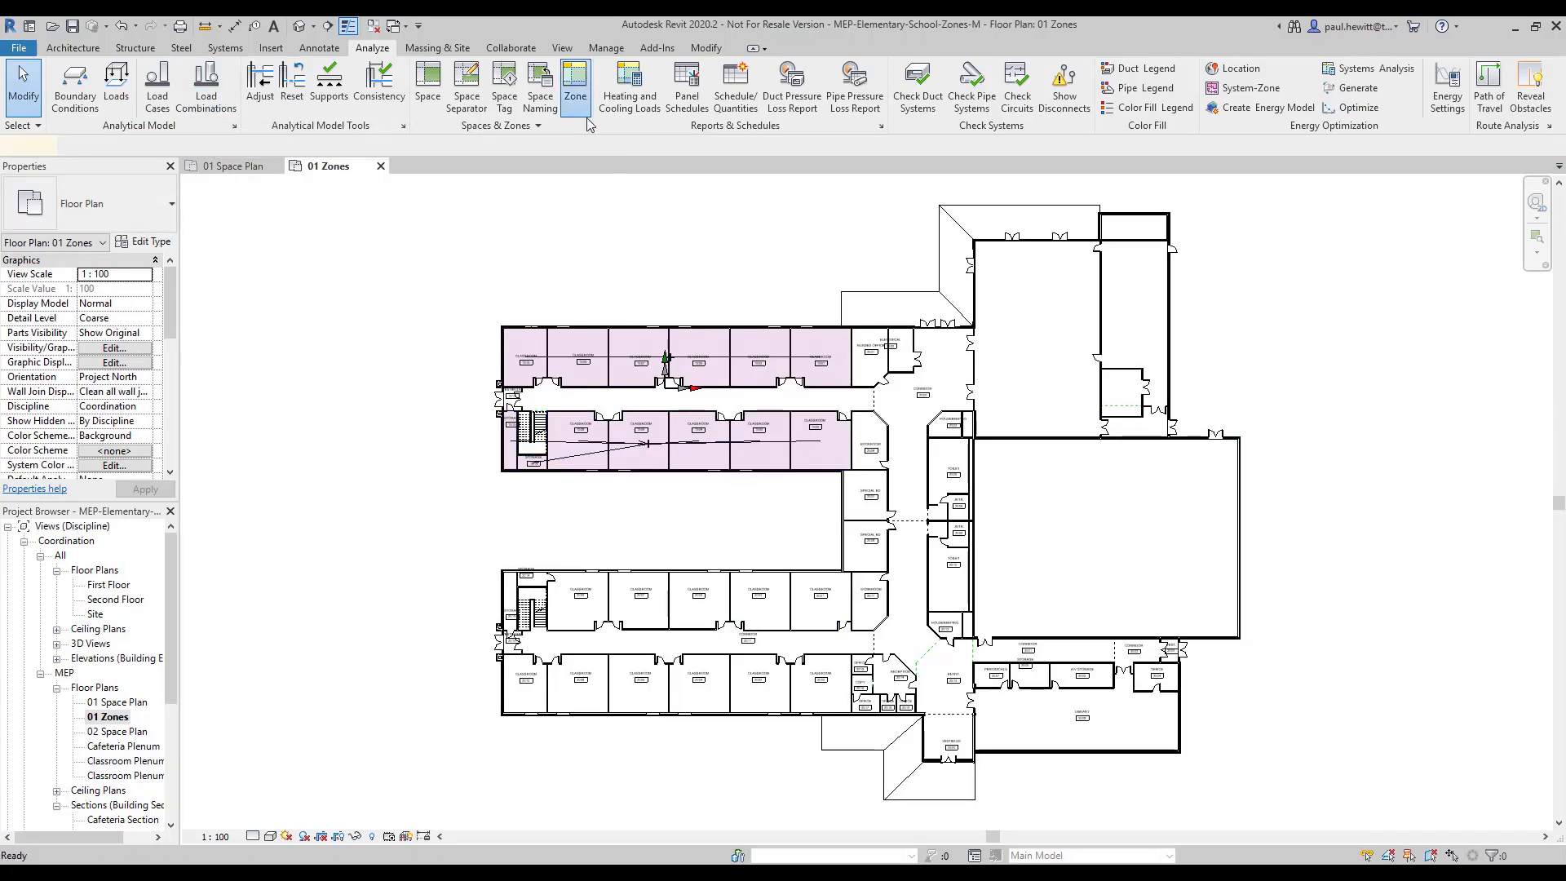
- Create a third zone from the classrooms north of the lower corridor, including the small spaces around the stair
left_click(581, 88)
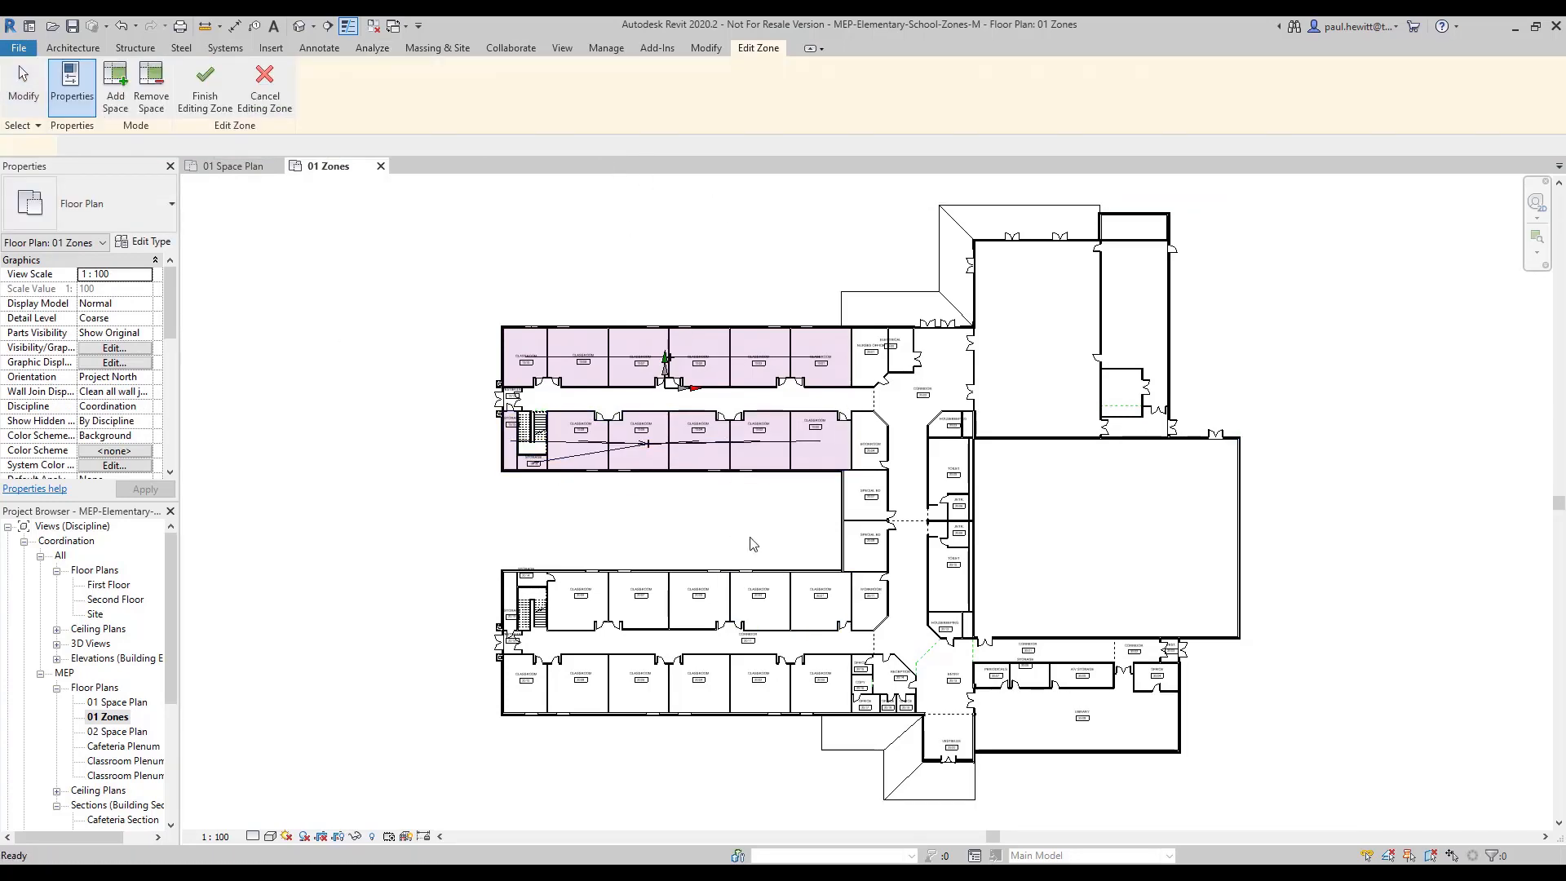
left_click(822, 582)
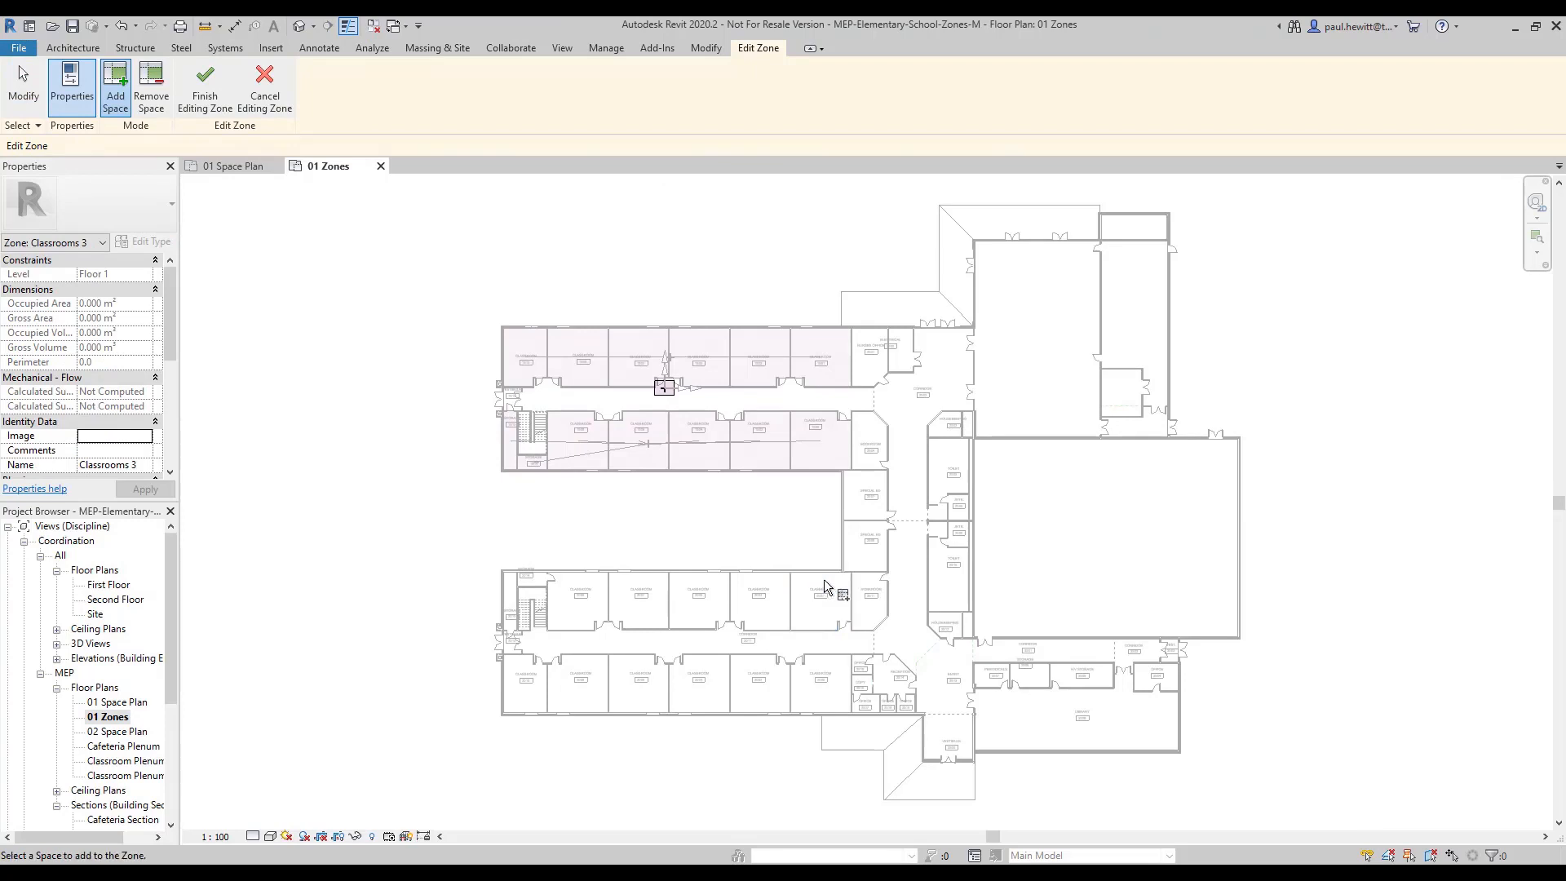
left_click(757, 588)
left_click(698, 587)
left_click(638, 587)
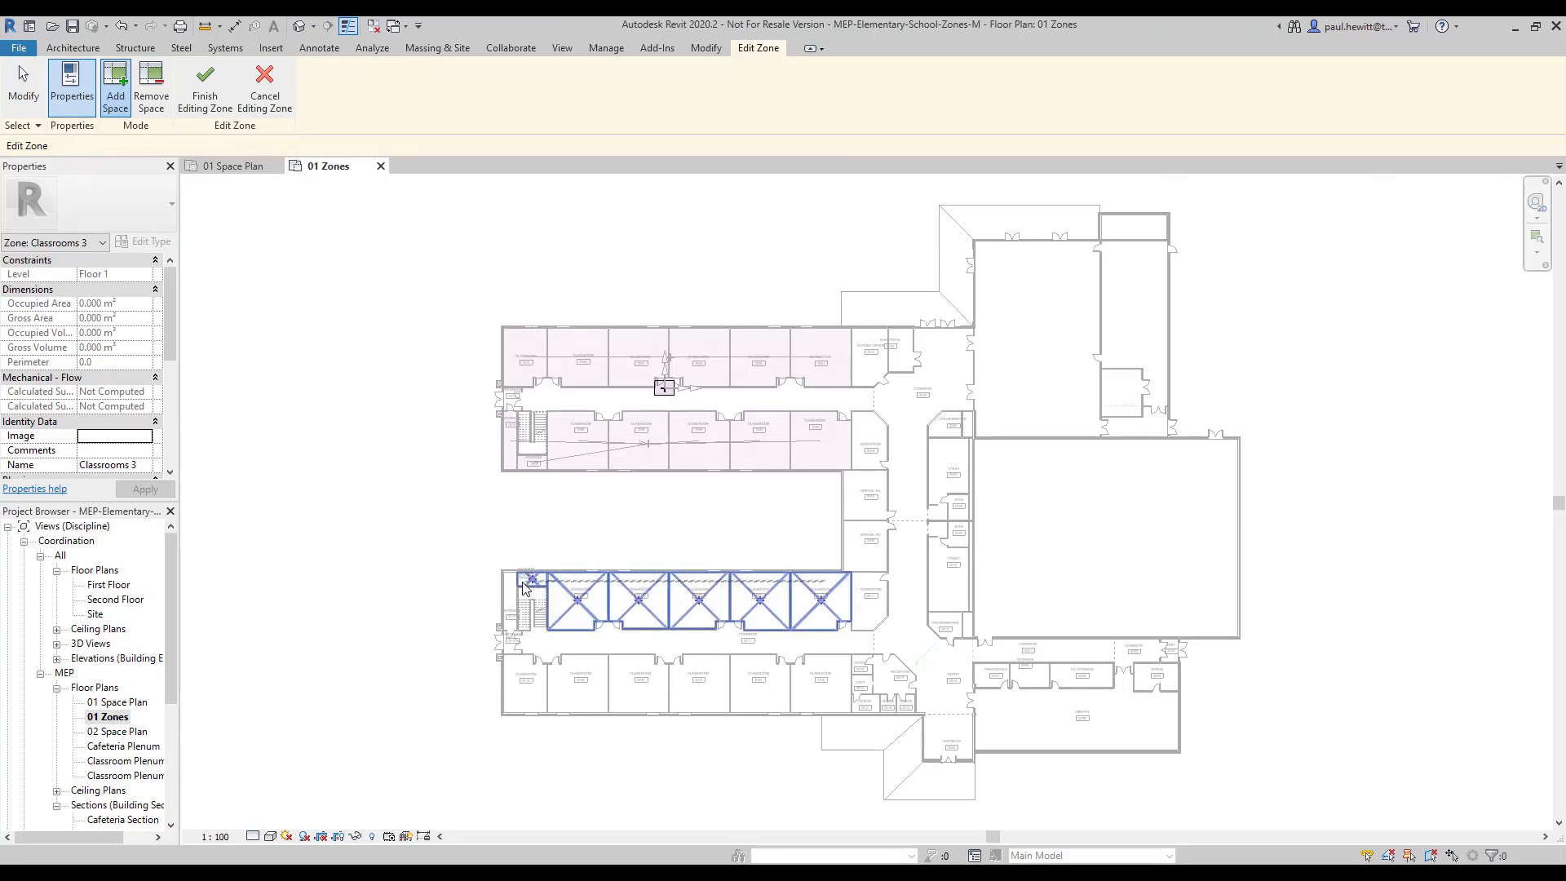
left_click(577, 587)
left_click(512, 587)
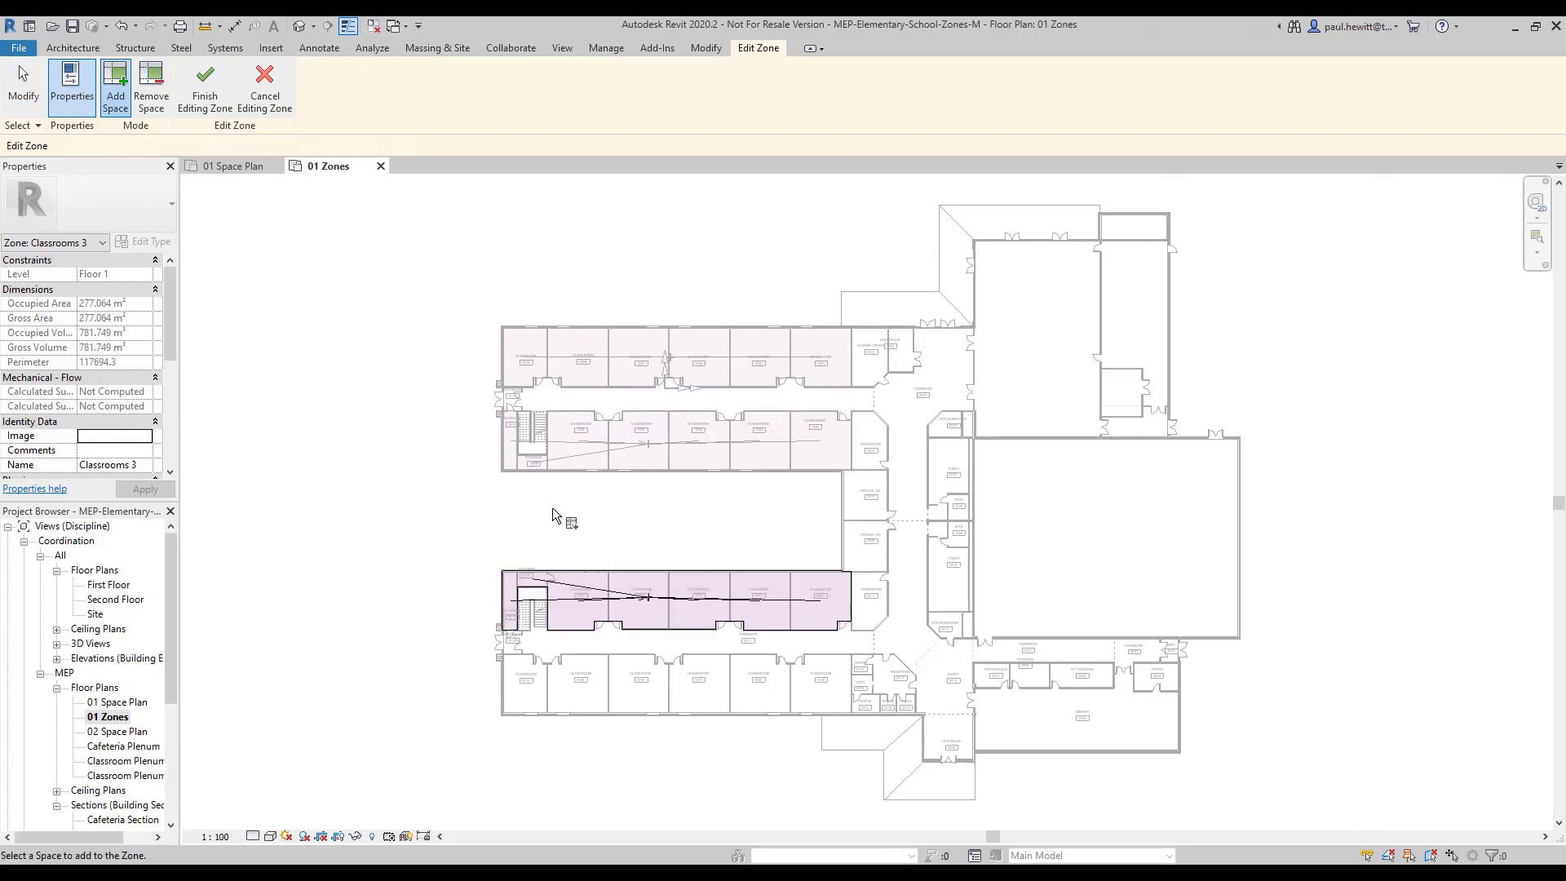
left_click(214, 90)
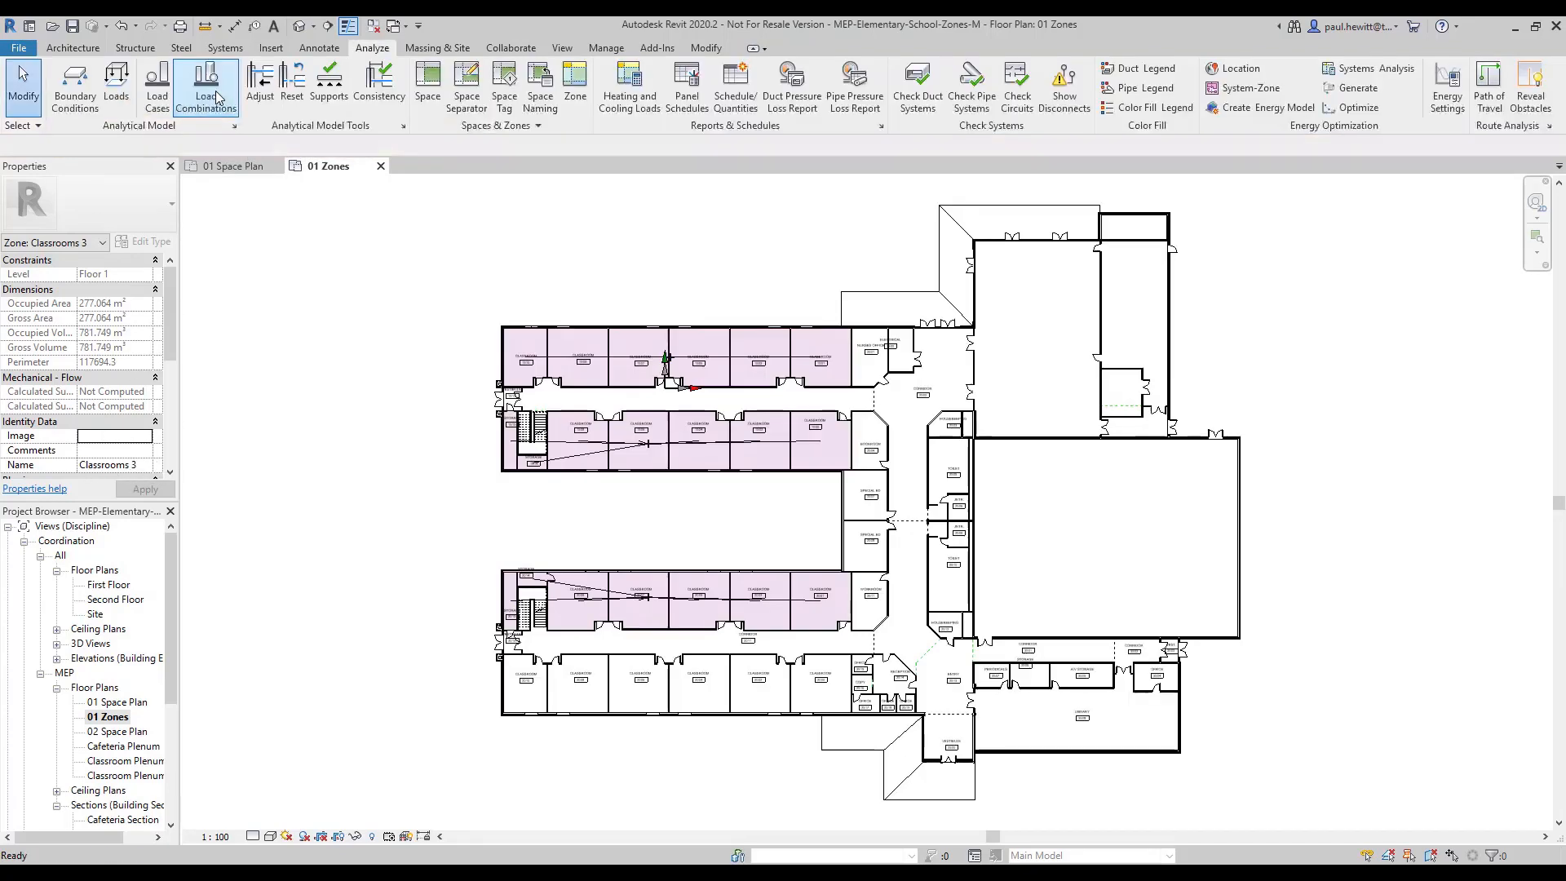
- Create a fourth zone from the six classrooms along the southernmost row of the plan and finish editing it
left_click(575, 81)
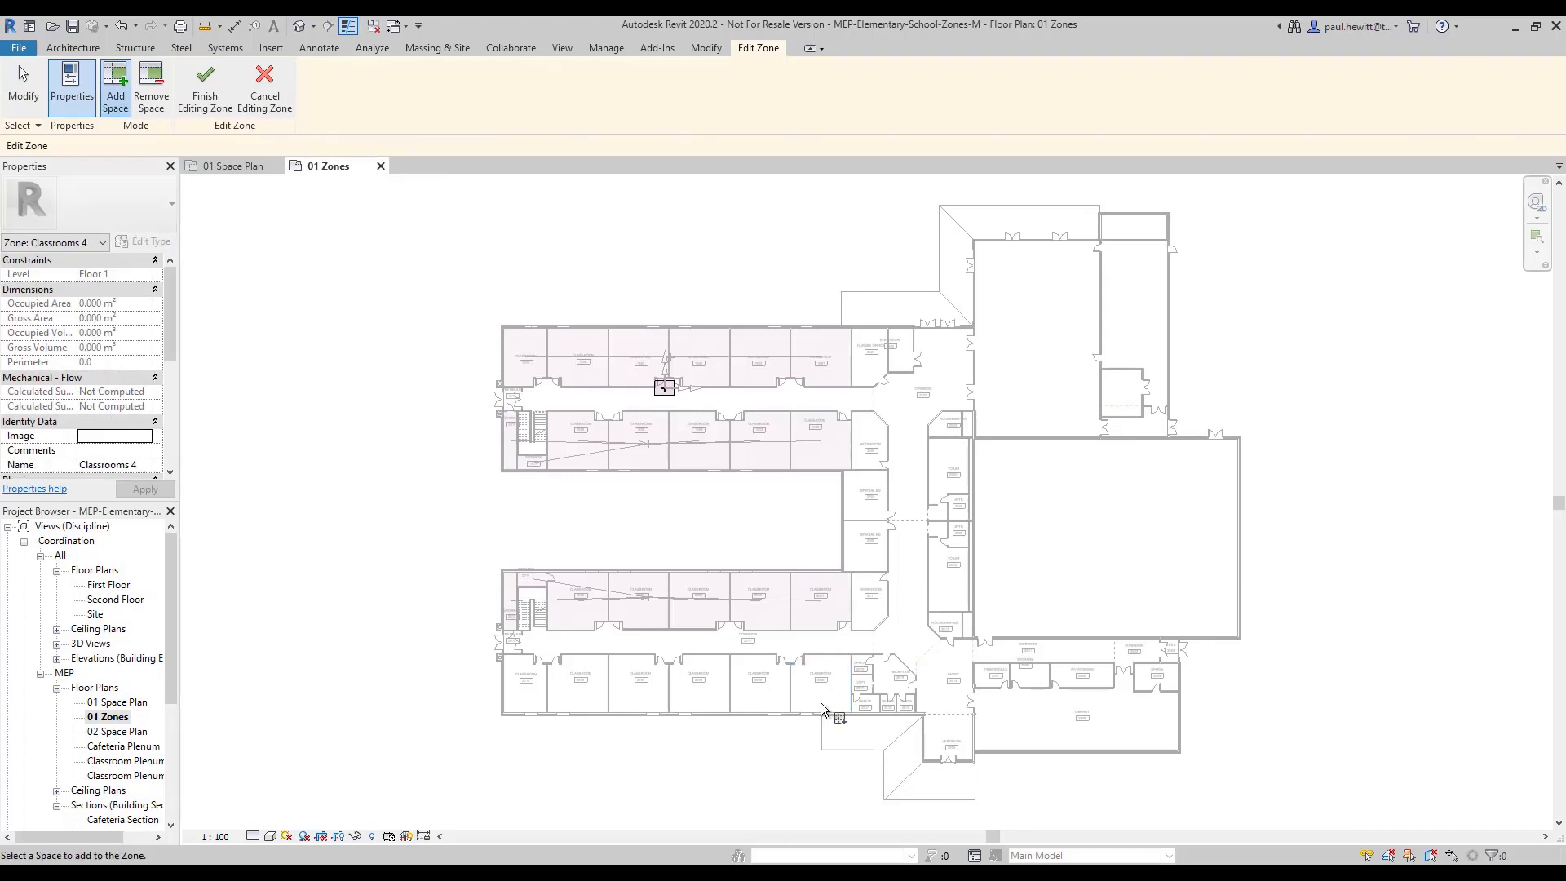
left_click_drag(822, 705, 535, 713)
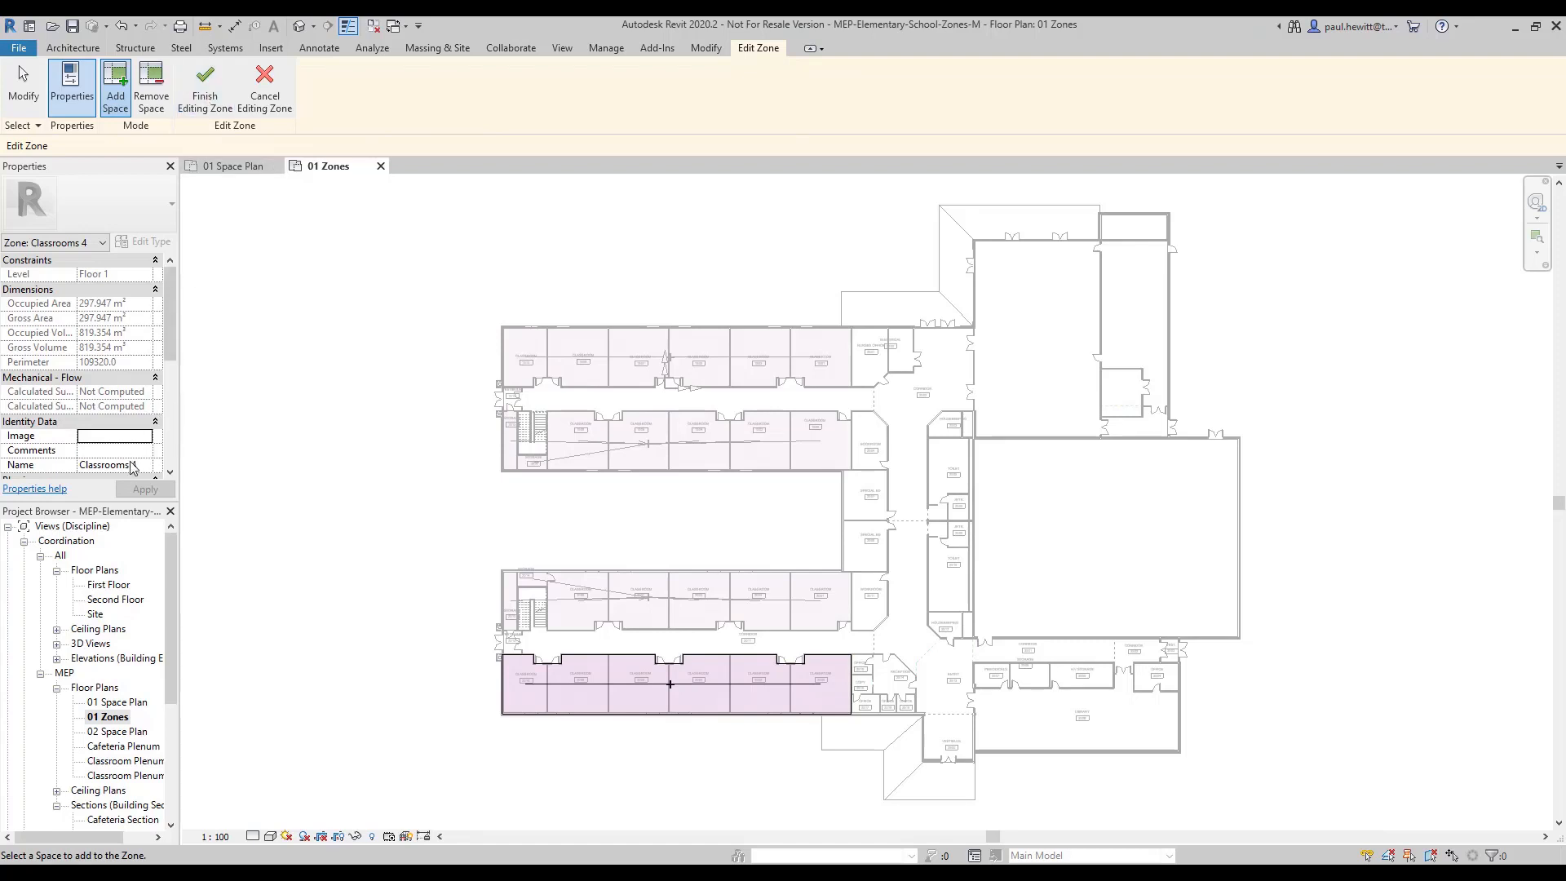
left_click(204, 101)
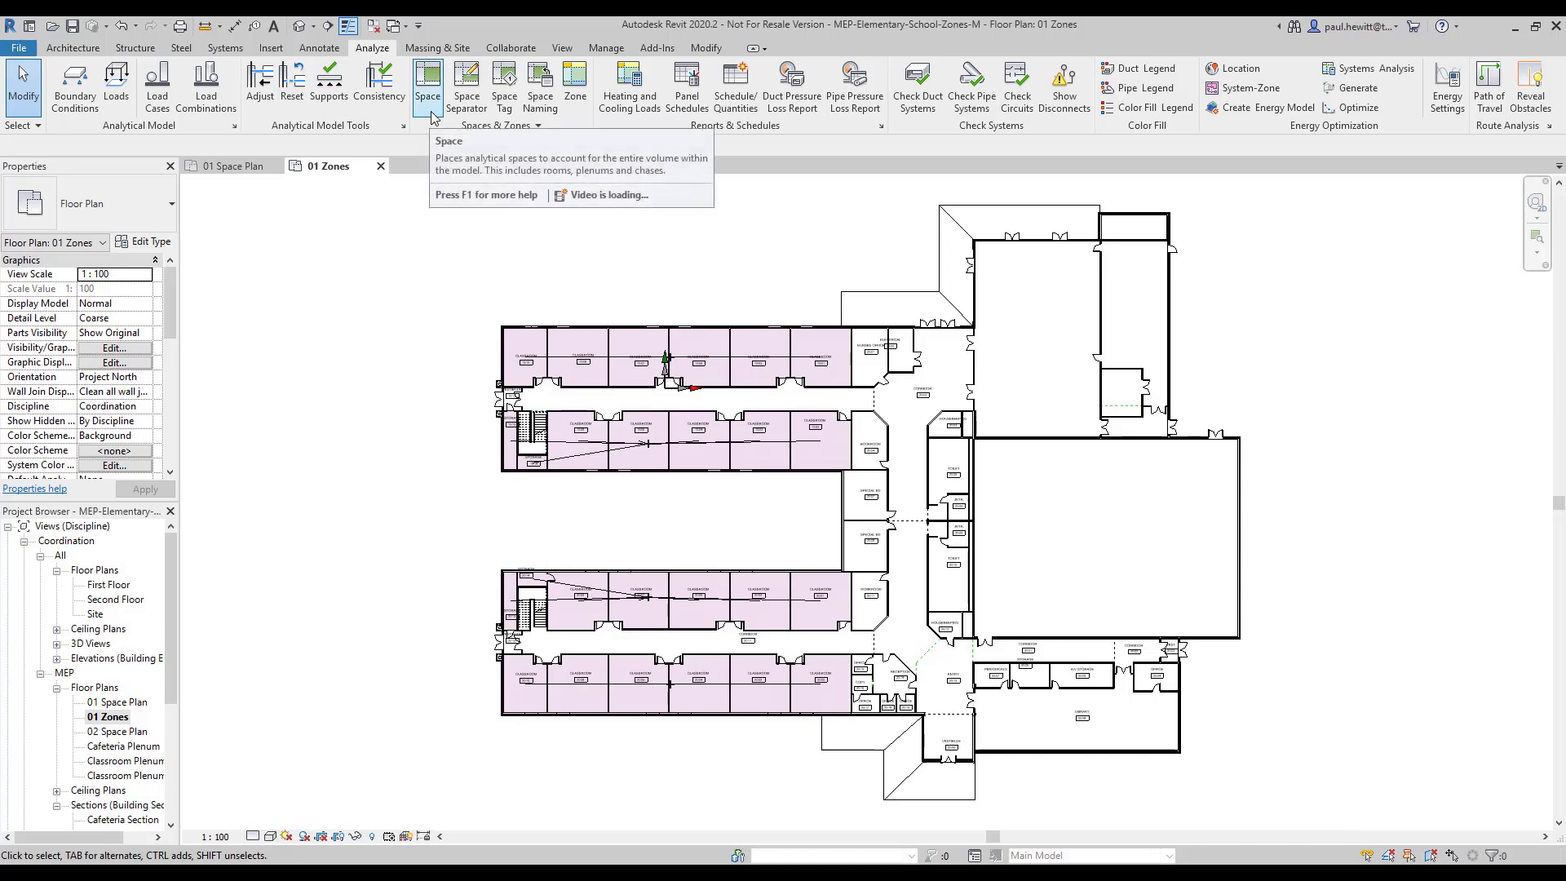
- Tag all four classroom zones by category with attached leaders, placing the tags outside the classroom blocks or in the corridor, and check their text
left_click(320, 48)
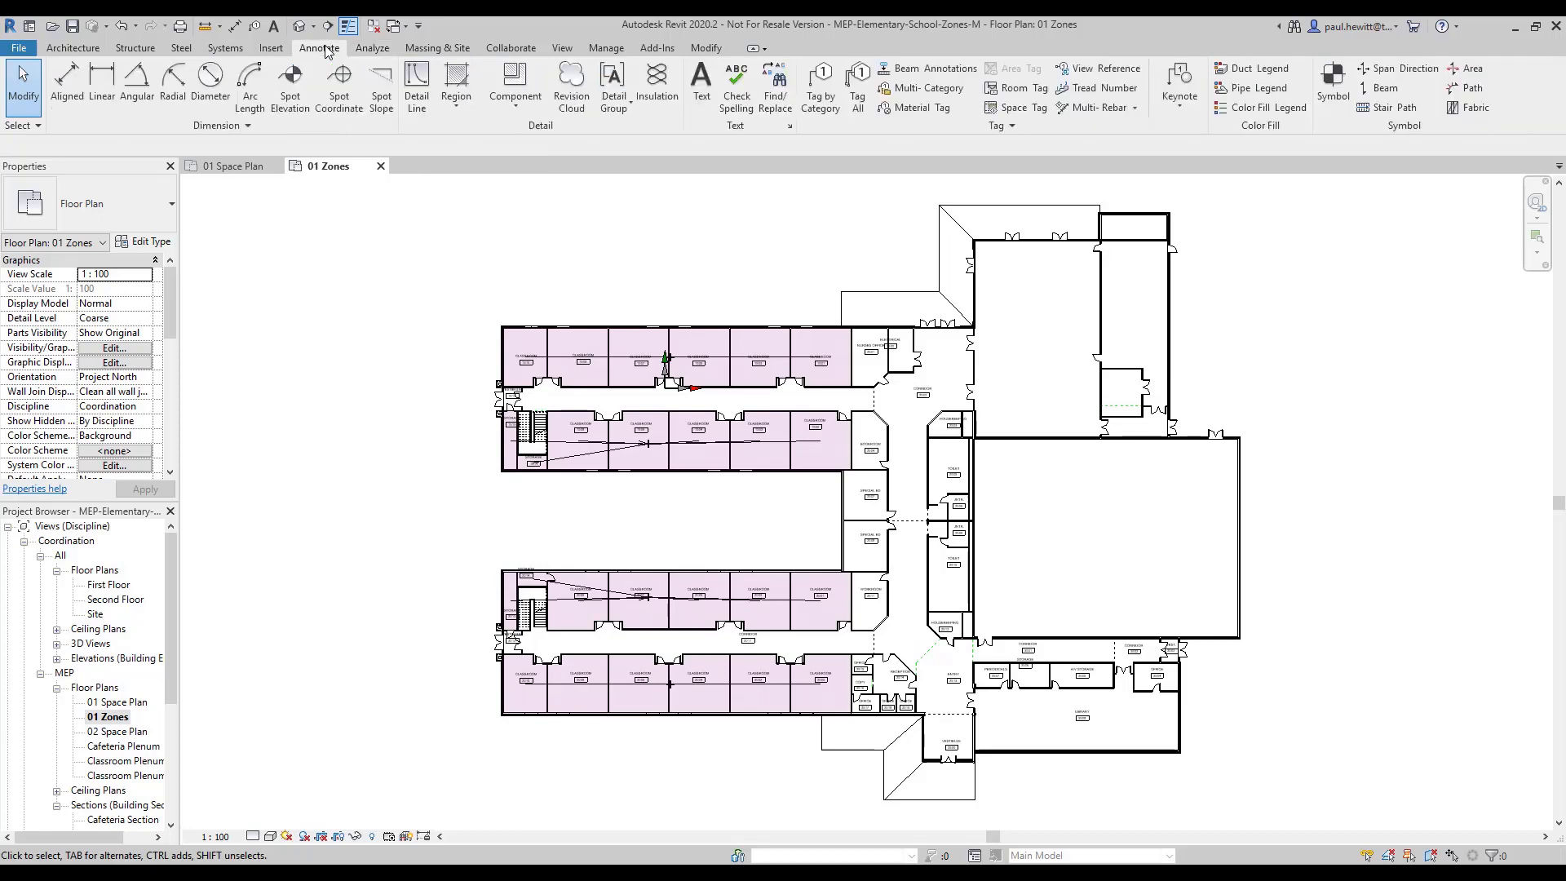
left_click(830, 96)
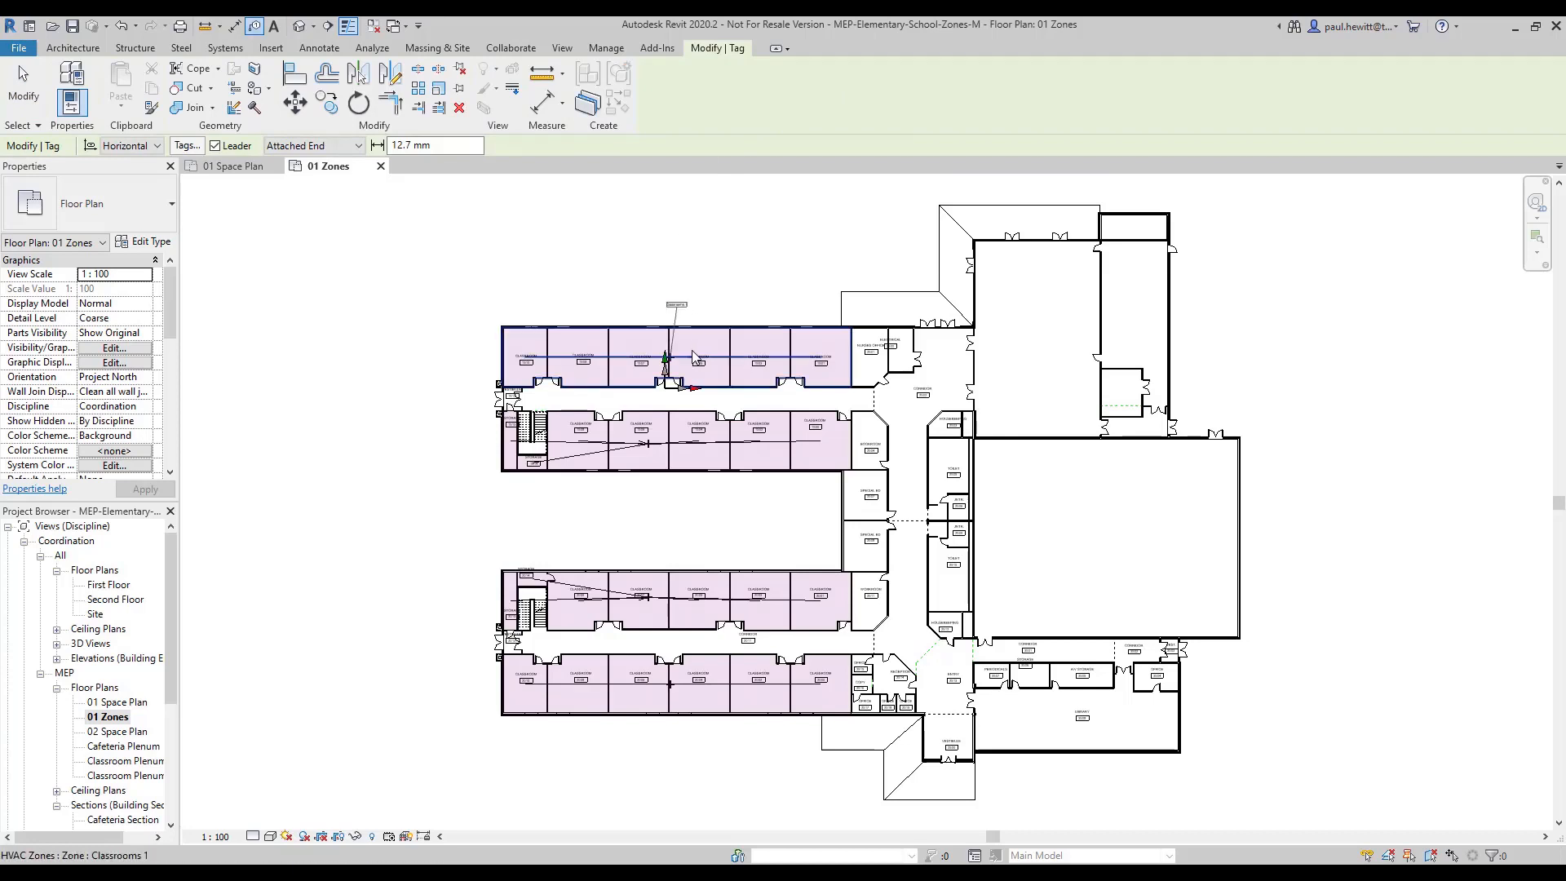
left_click(676, 480)
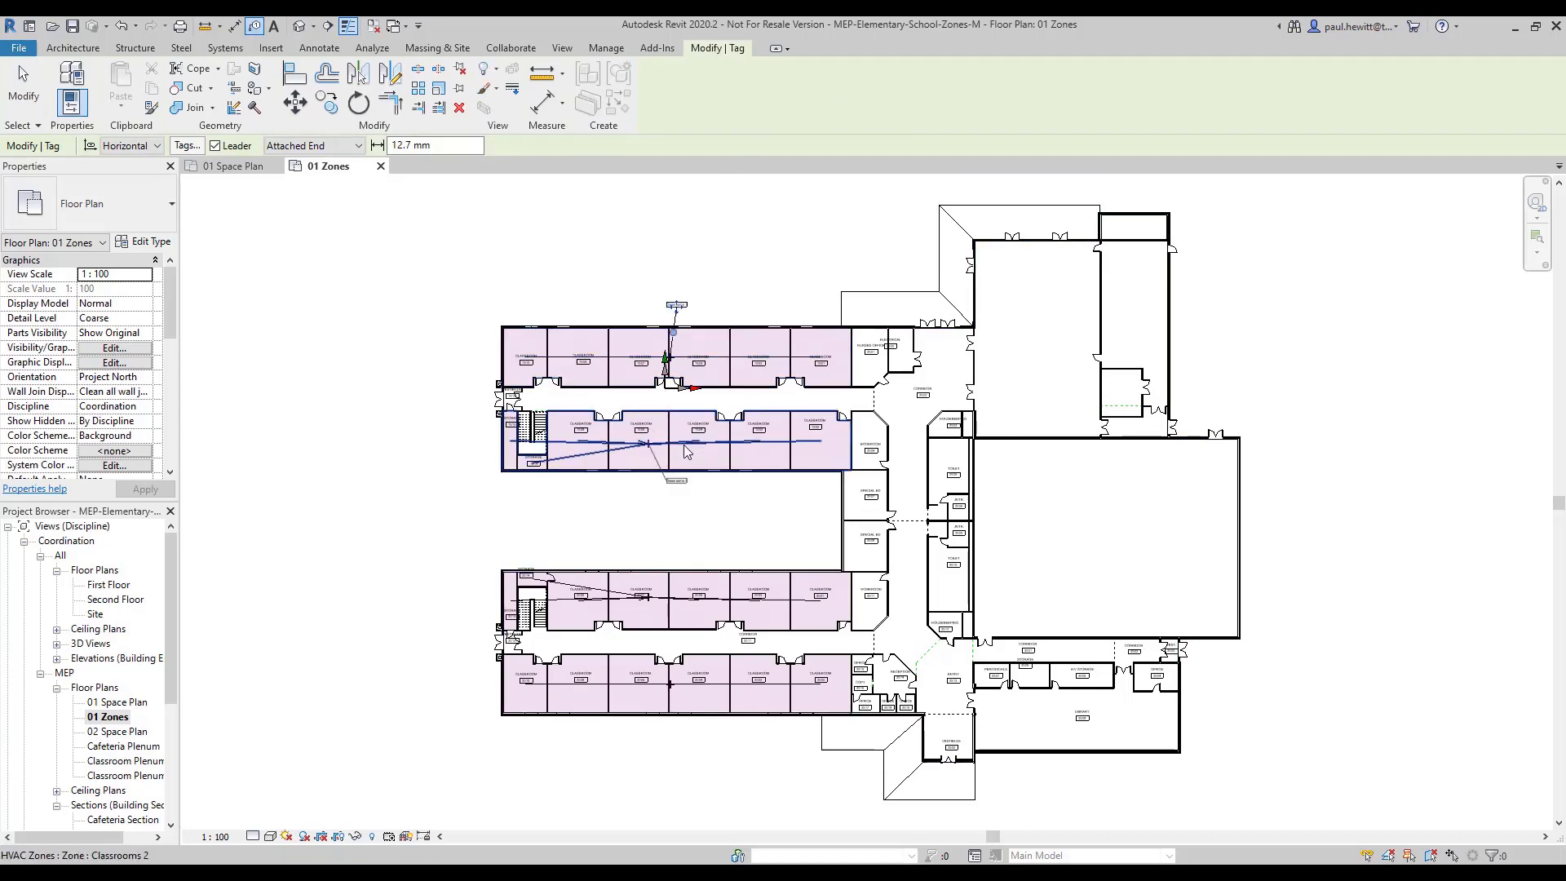
left_click(676, 548)
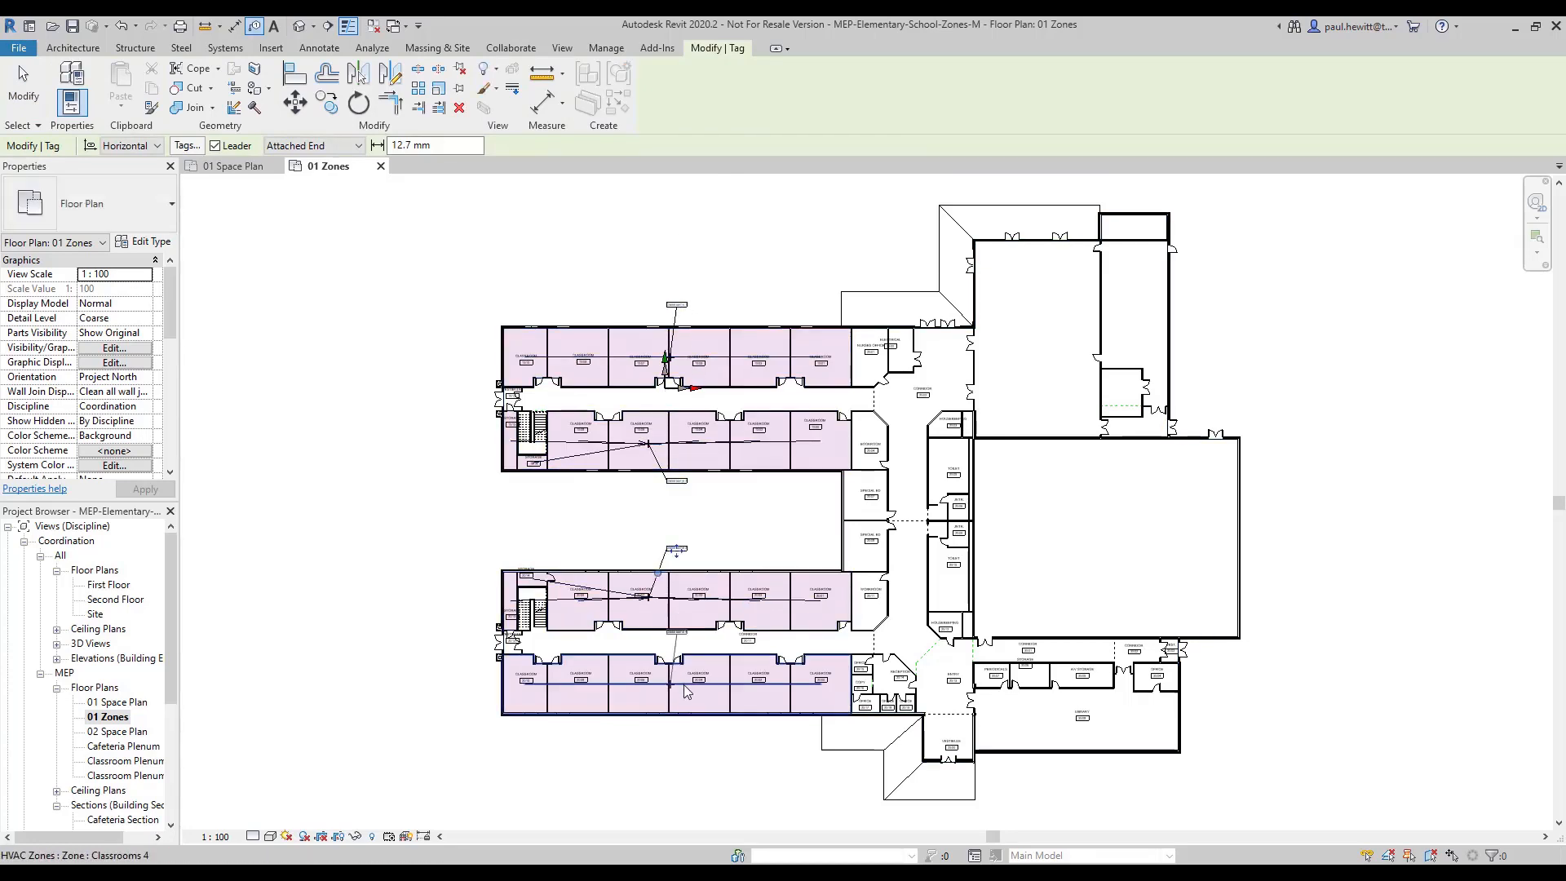
left_click(676, 723)
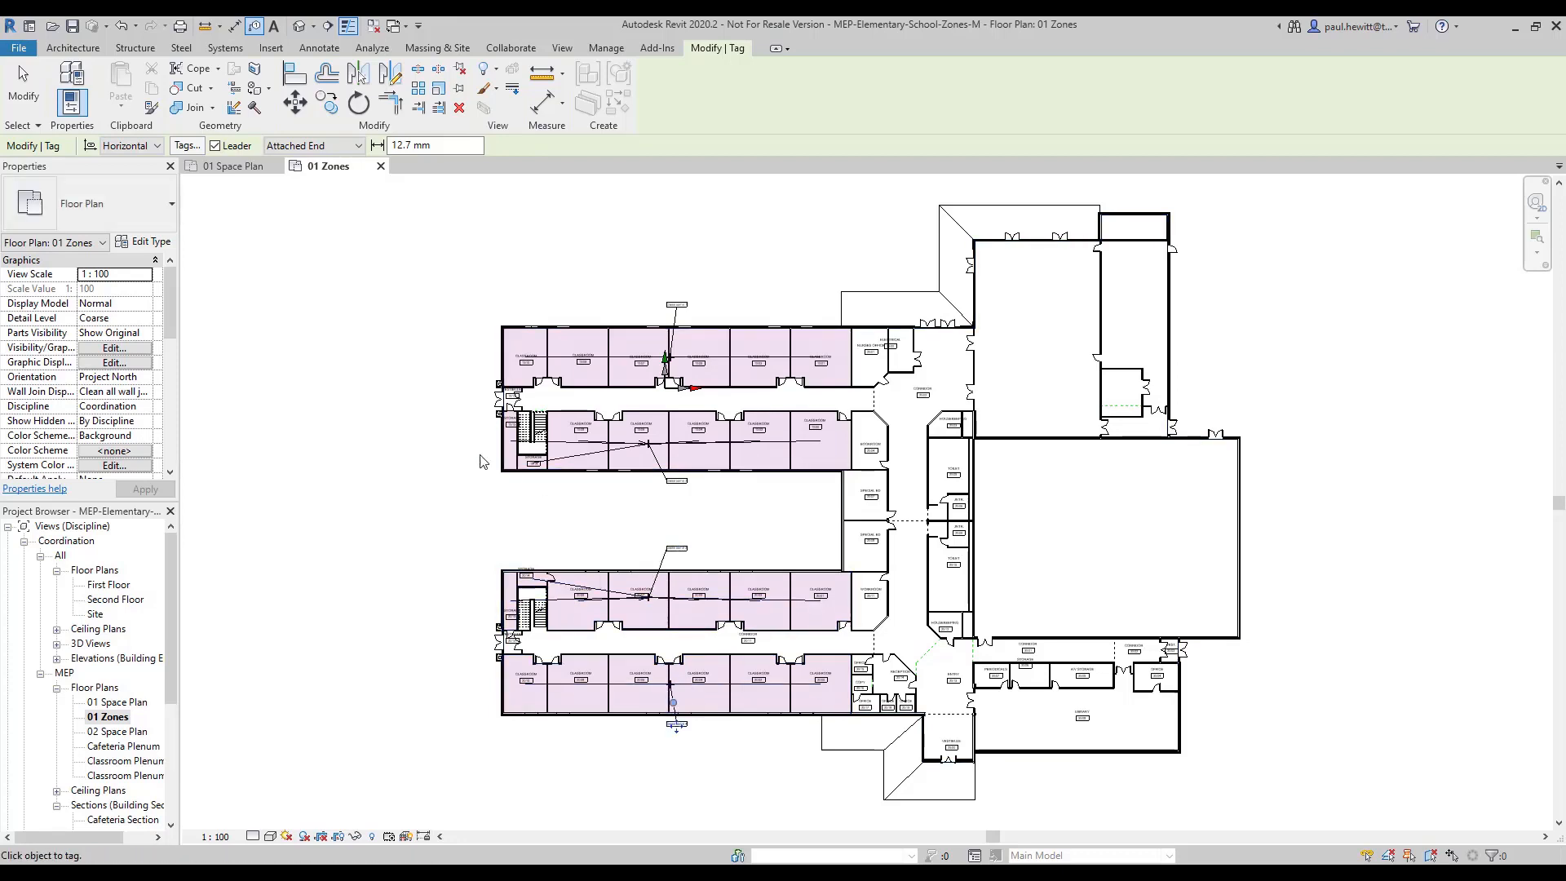
key("Escape")
key("Escape")
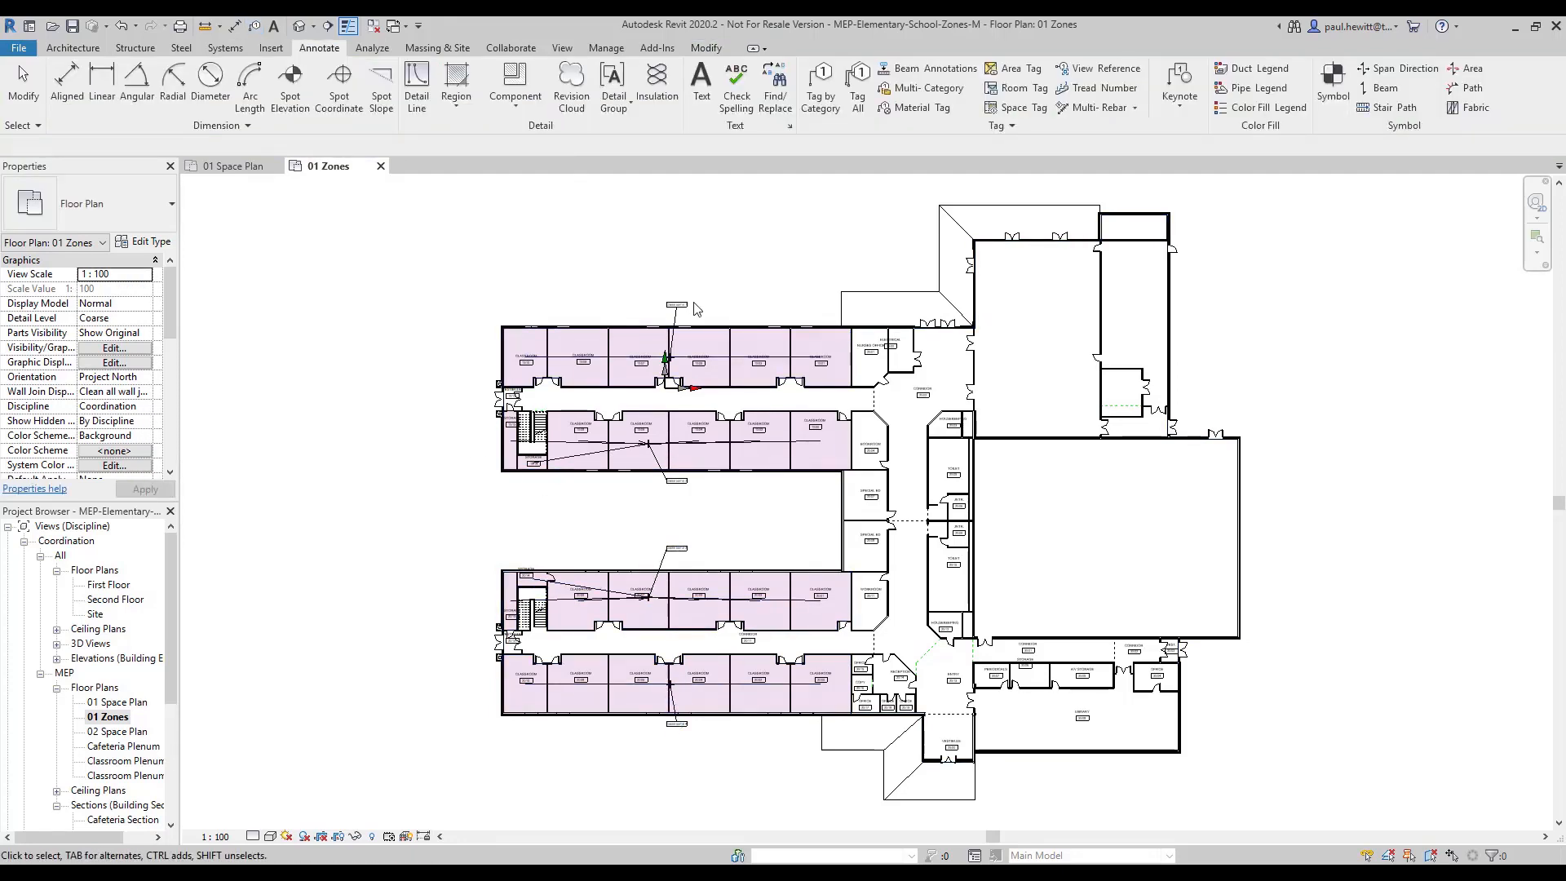
scroll(694, 308, "up", 5)
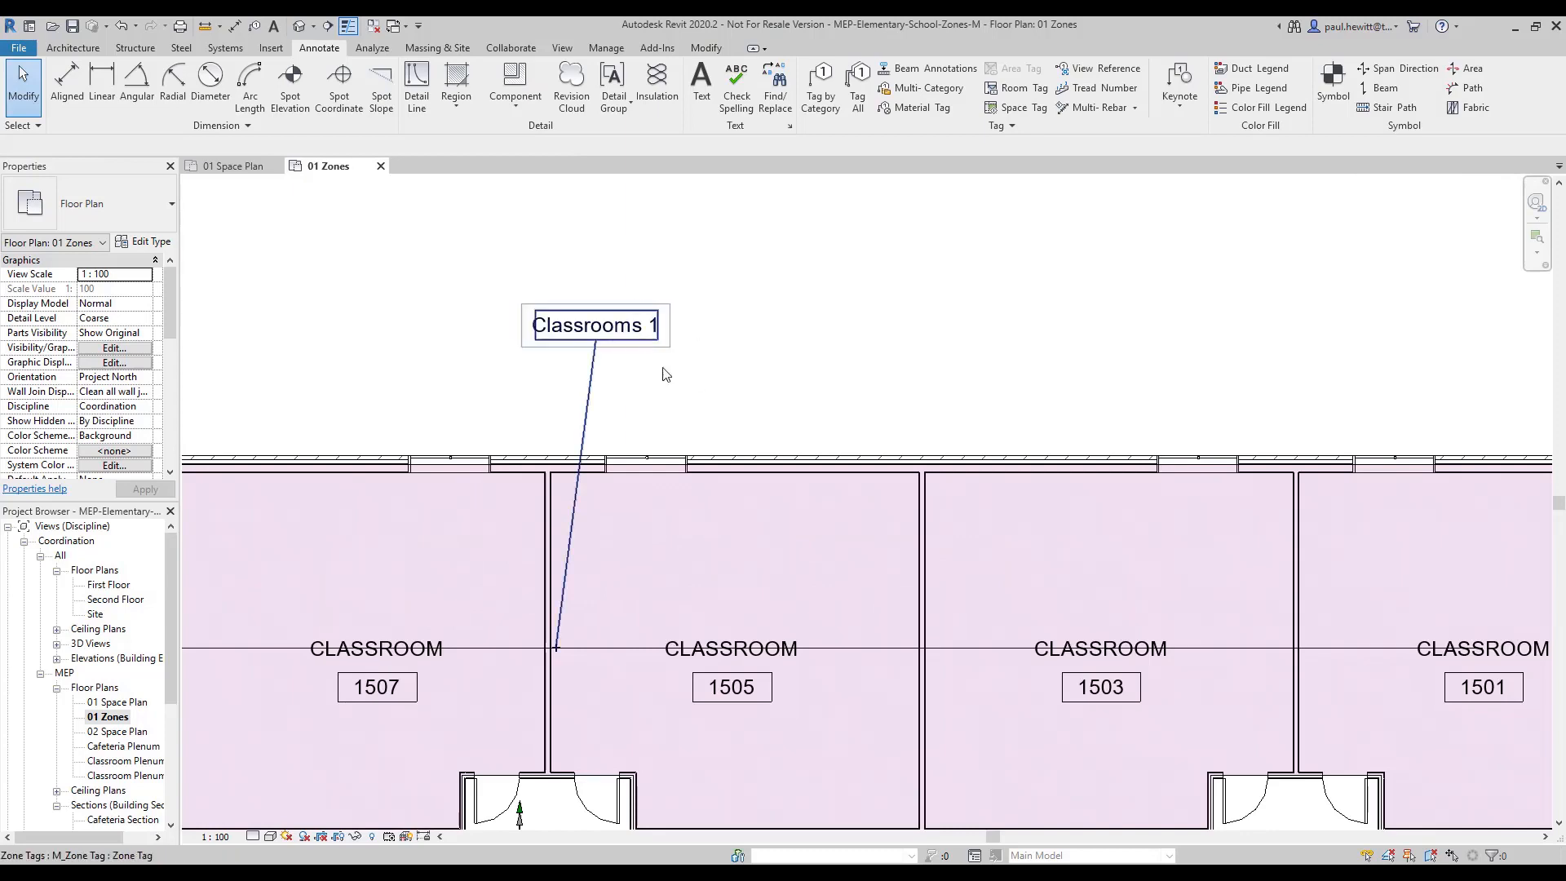
scroll(723, 525, "down", 6)
scroll(743, 653, "up", 3)
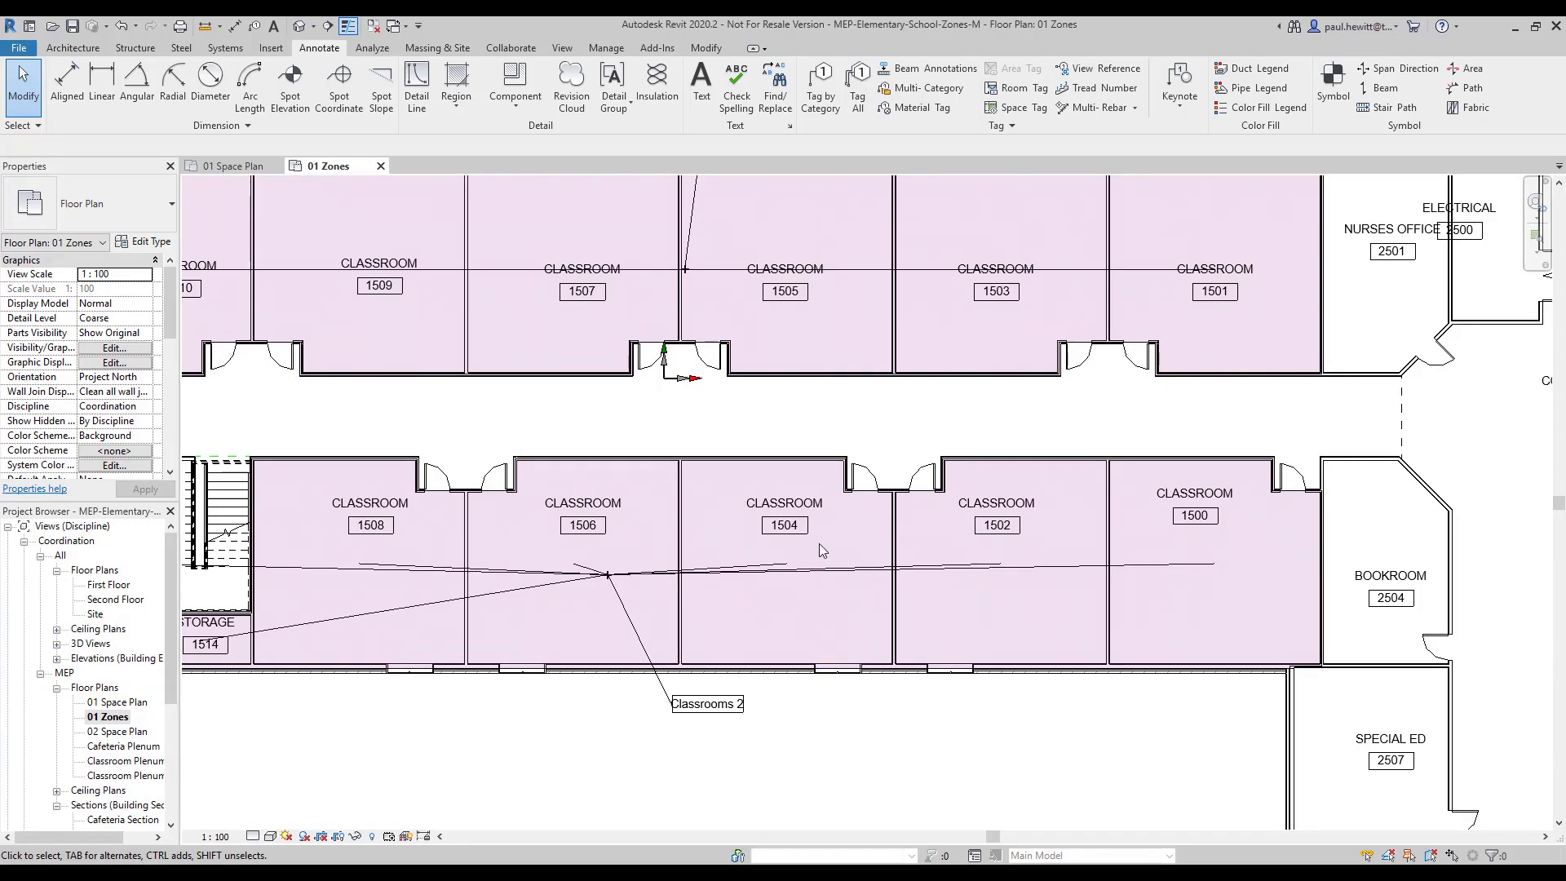
scroll(819, 550, "down", 6)
middle_click_drag(969, 507, 855, 468)
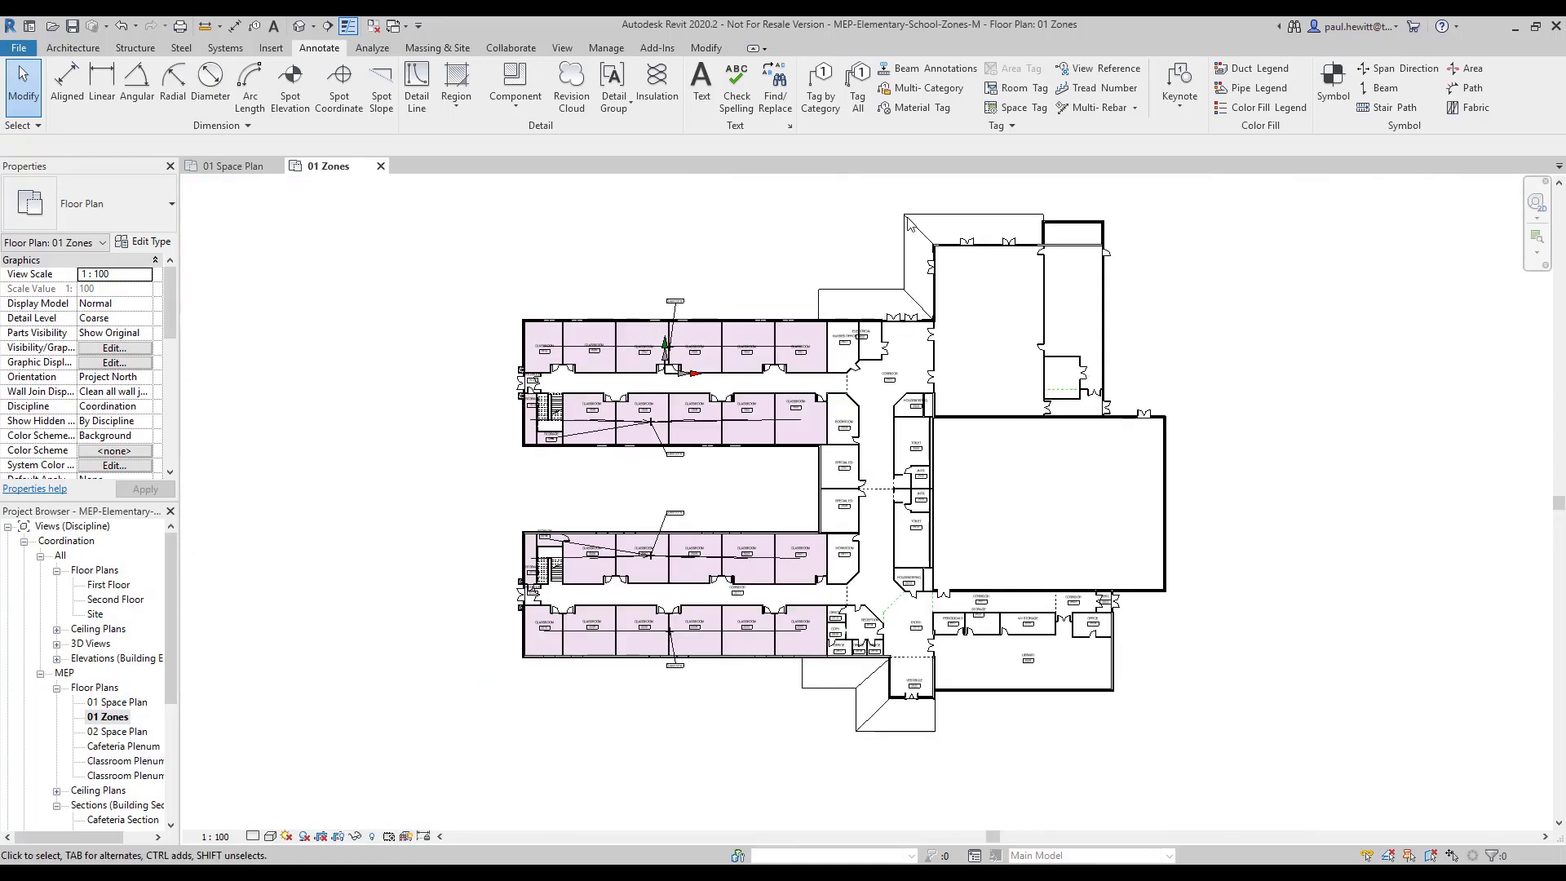
- Show the System Browser and set it to list Zones
left_click(563, 48)
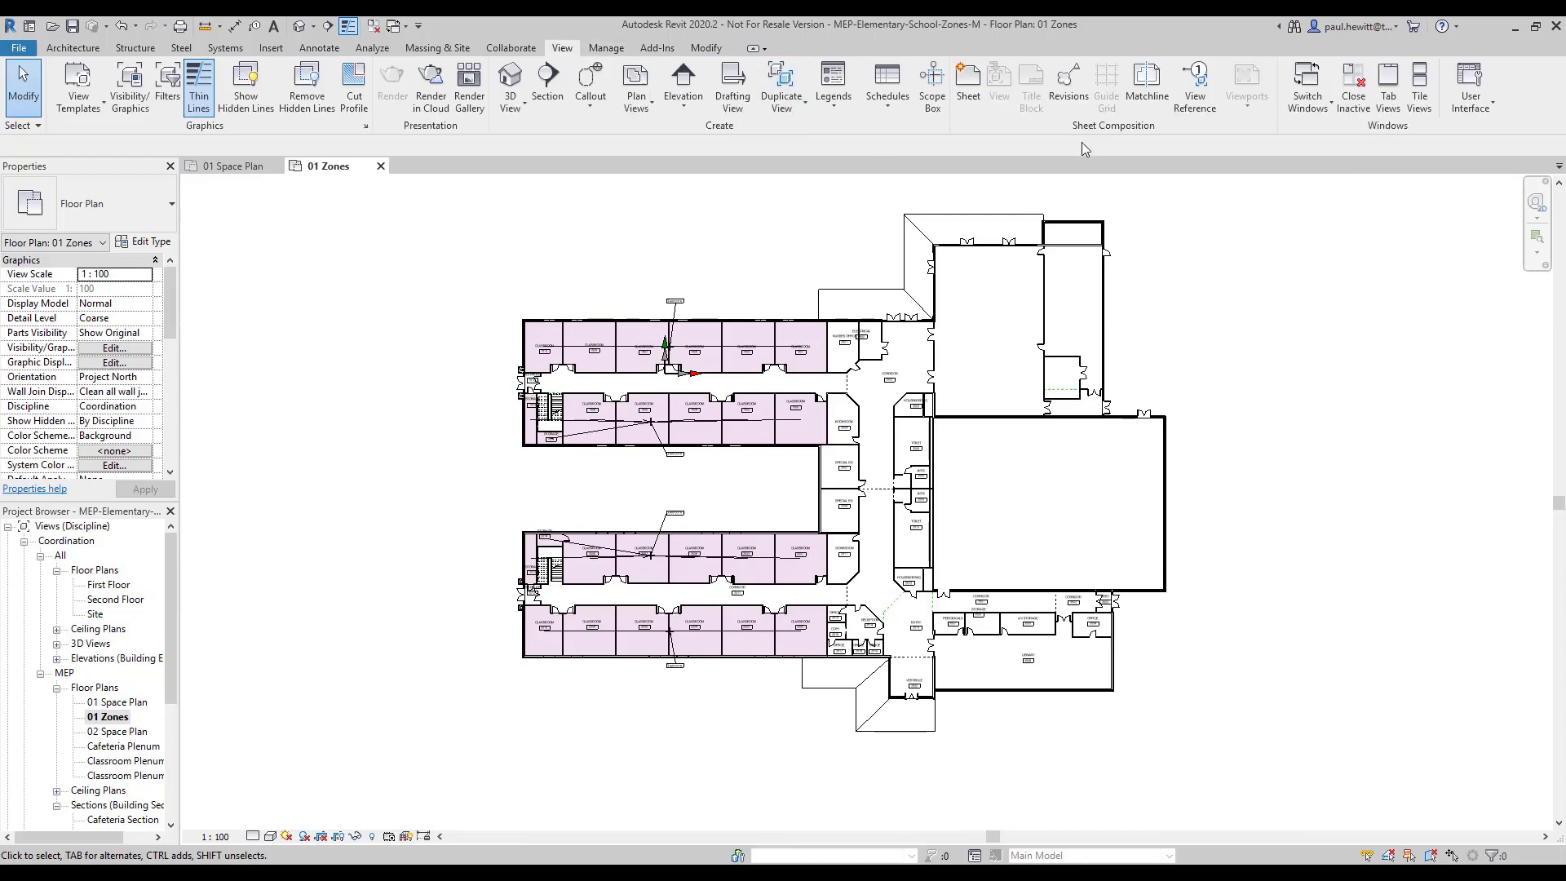
left_click(1487, 106)
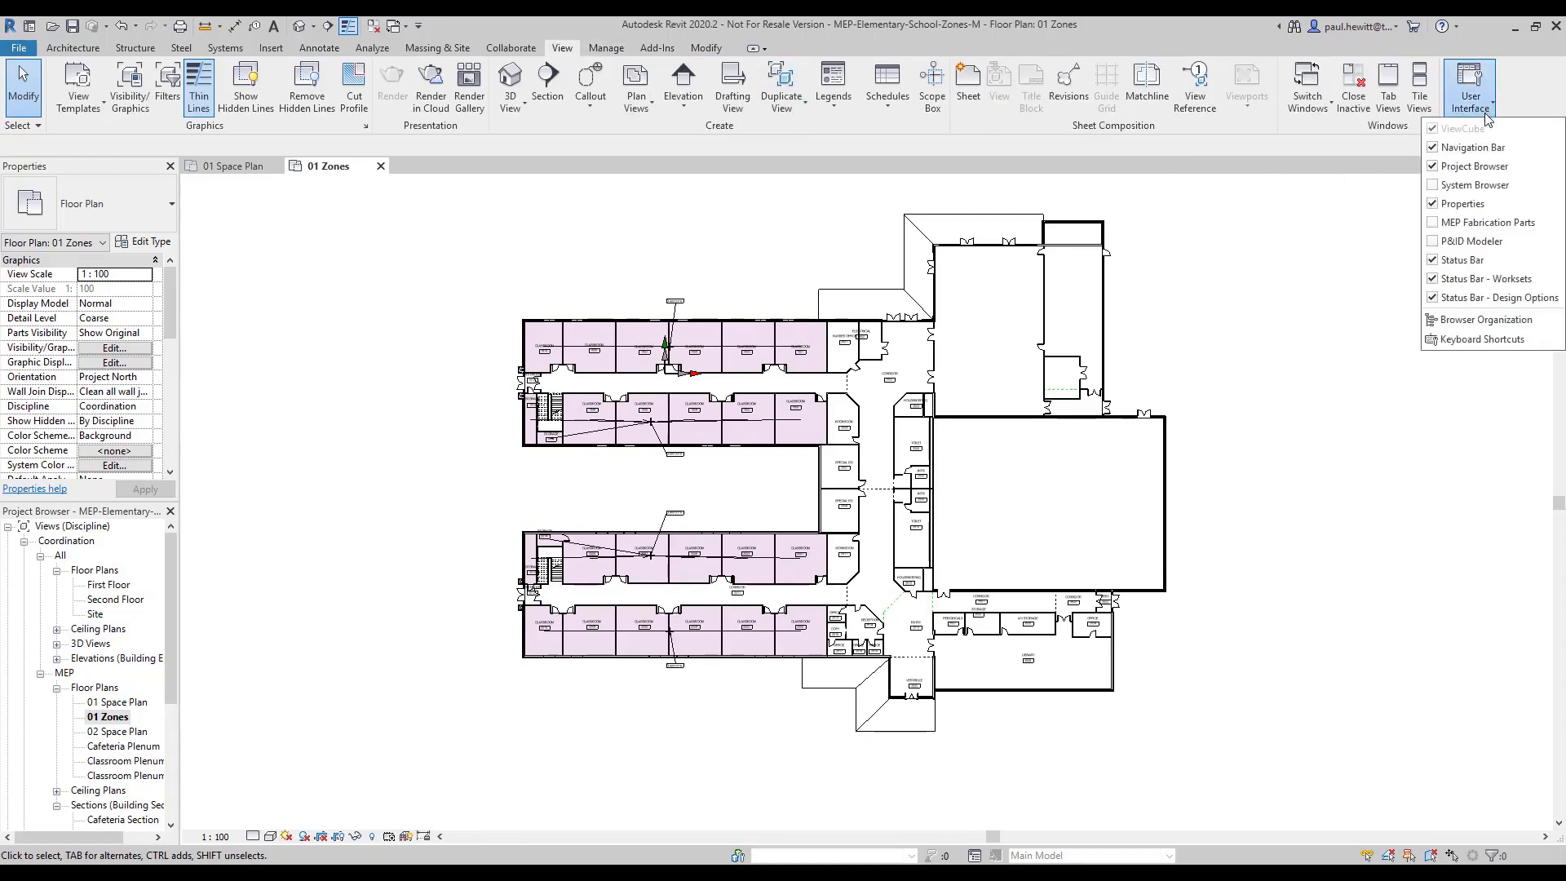
left_click(1438, 186)
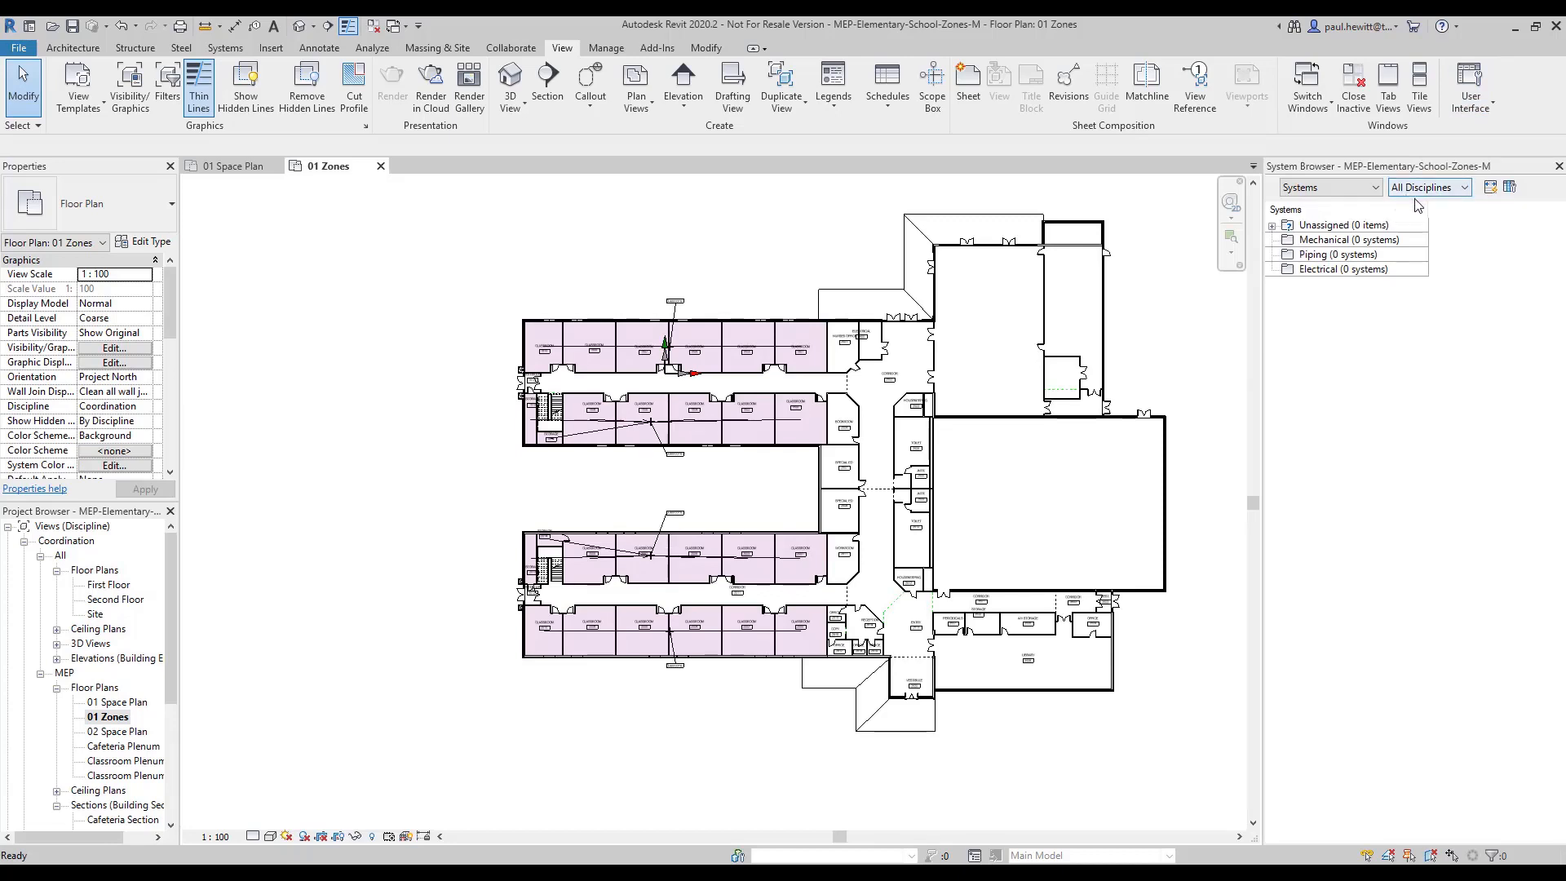
left_click(1325, 189)
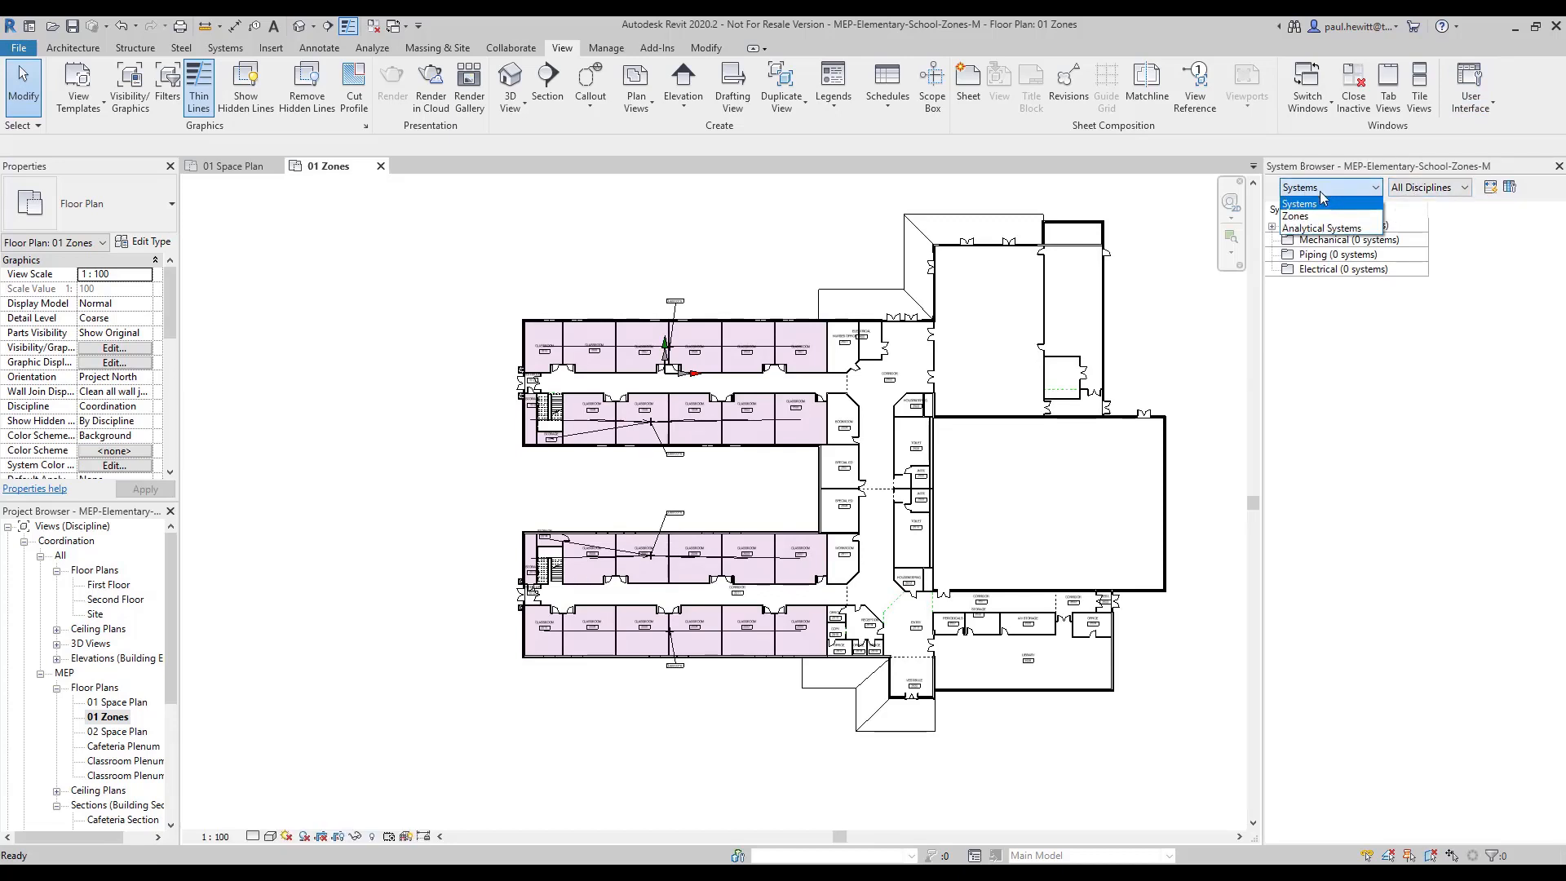
left_click(1327, 217)
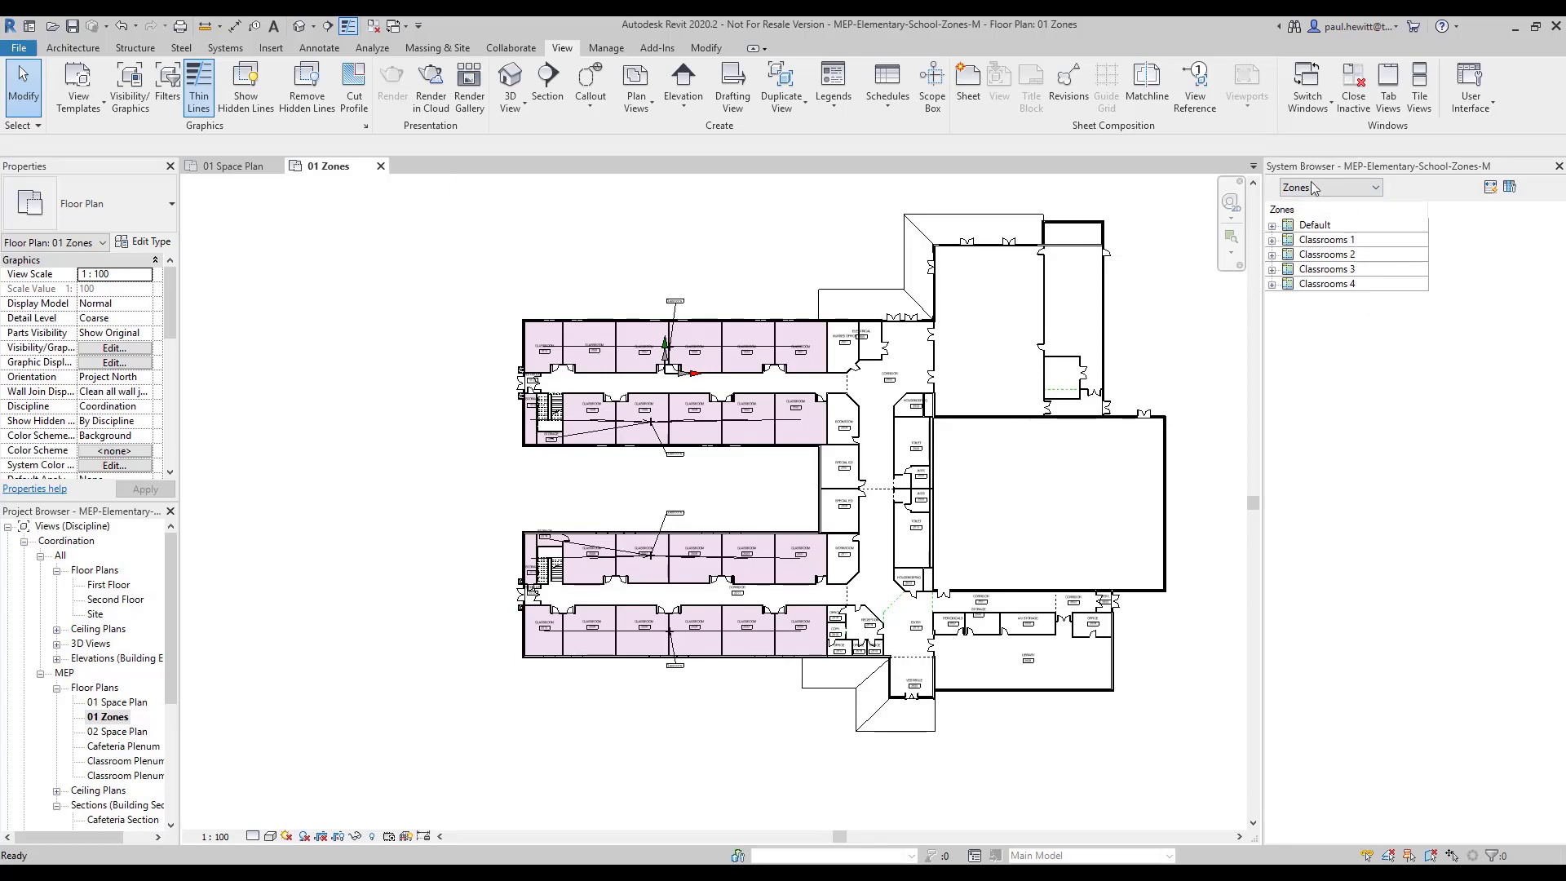
- Expand the Default zone and turn off Occupiable for the spaces 200 PLUMBING CHASE and 201 PLUMBING CHASE
left_click(1272, 225)
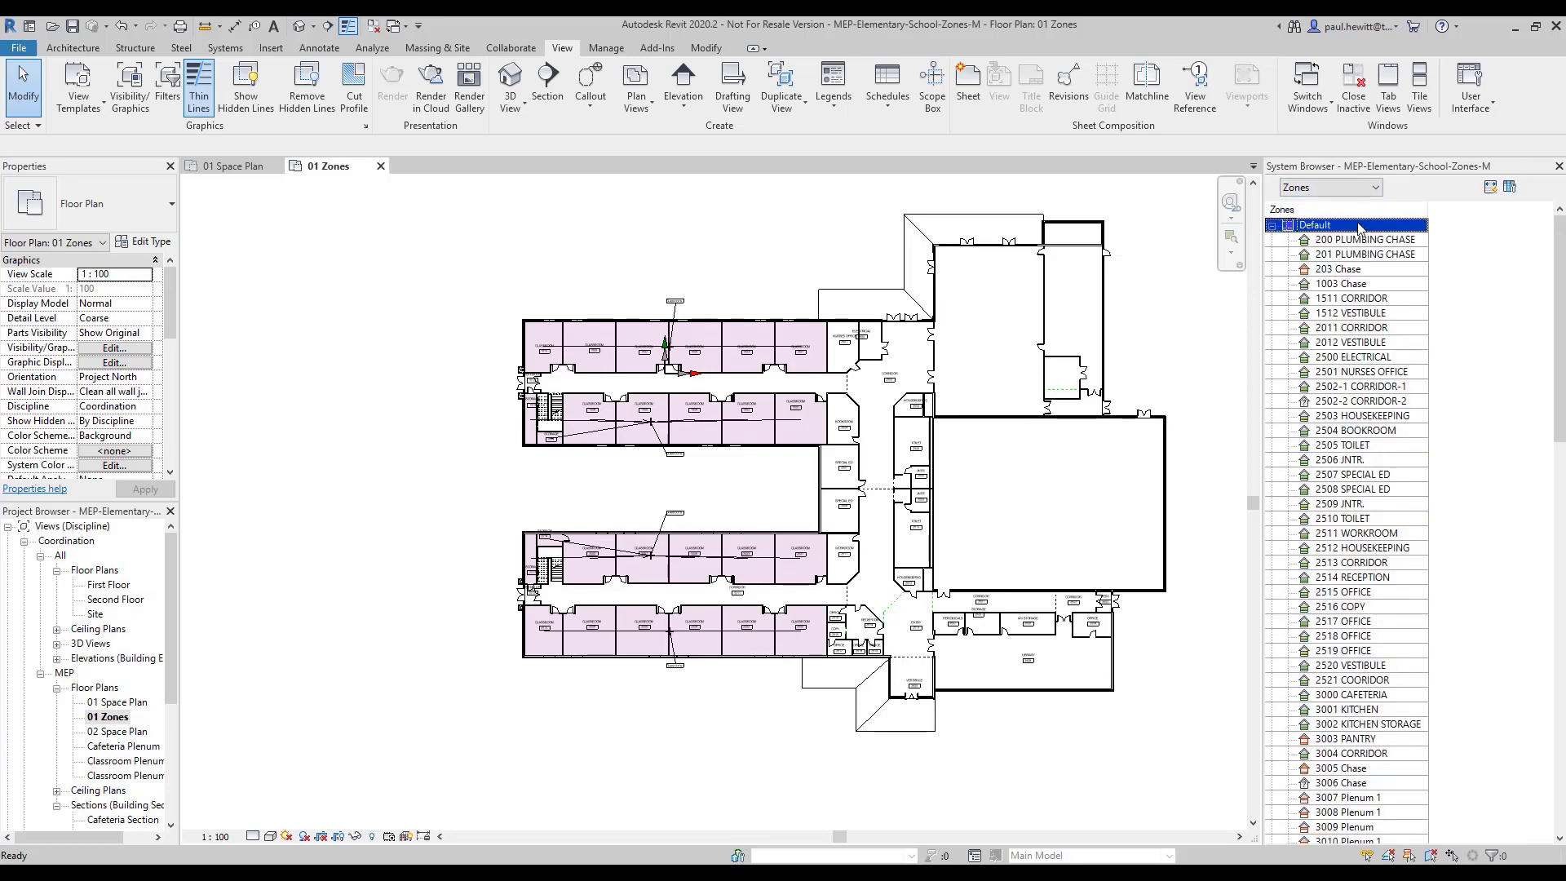
left_click(1310, 244)
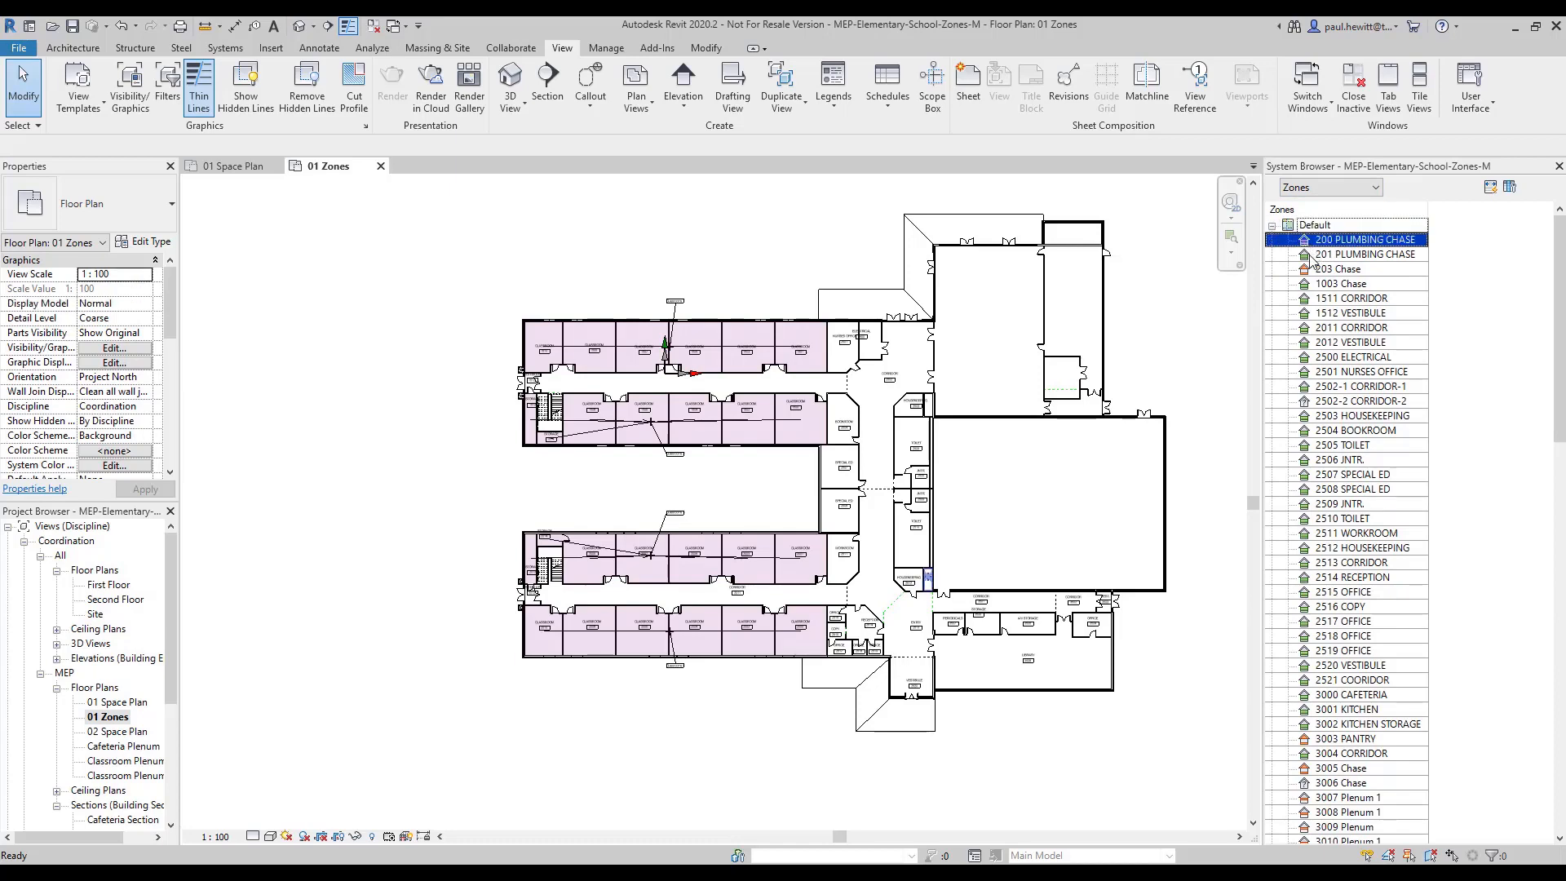
left_click(1312, 255)
left_click(1311, 269)
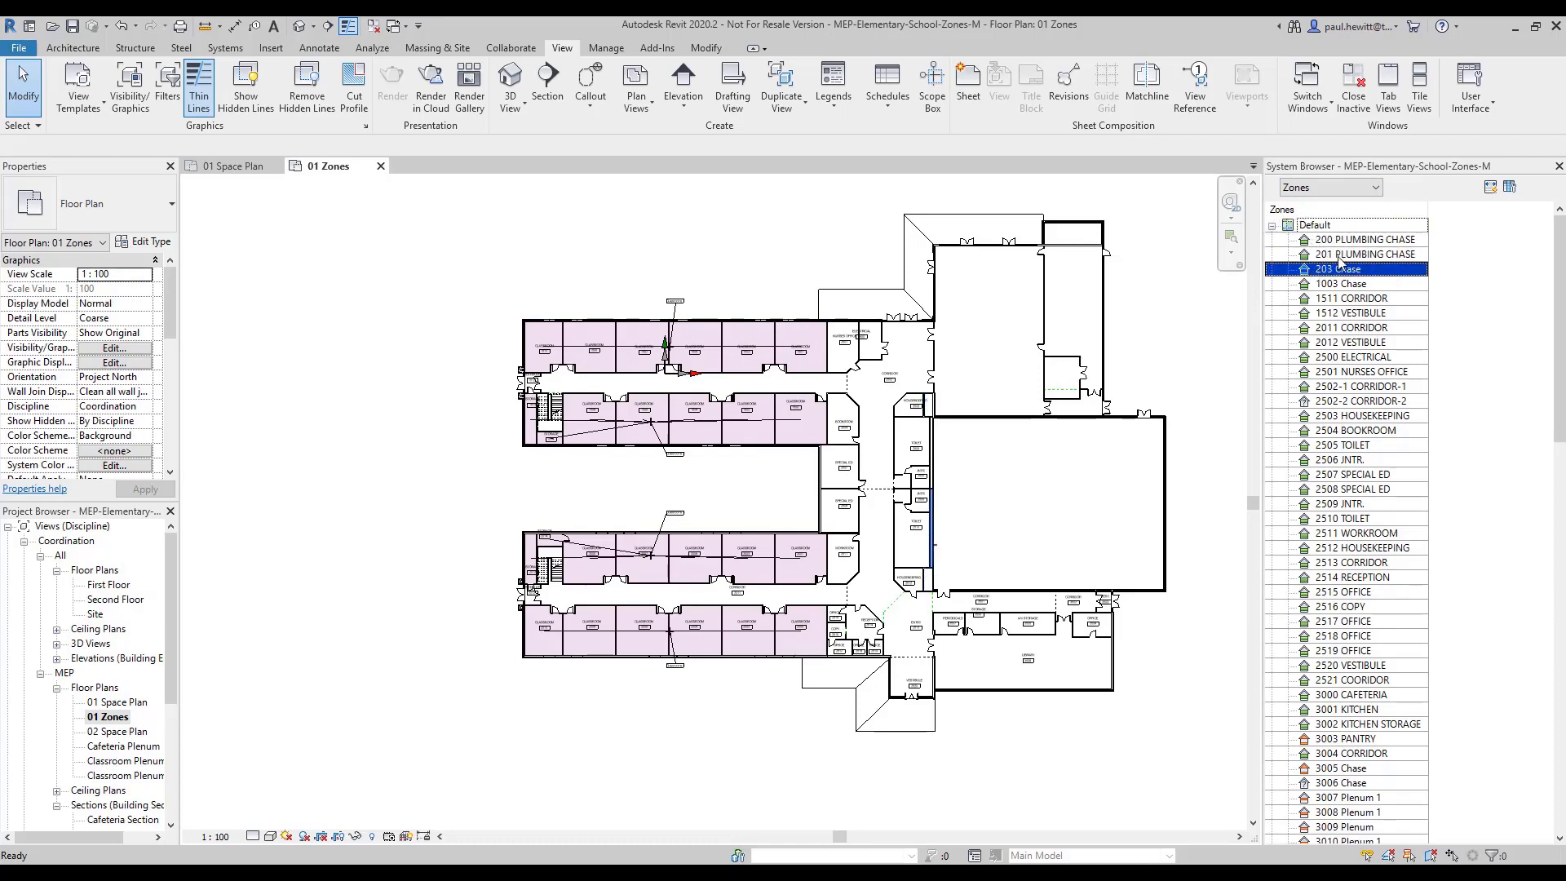
left_click(1341, 242)
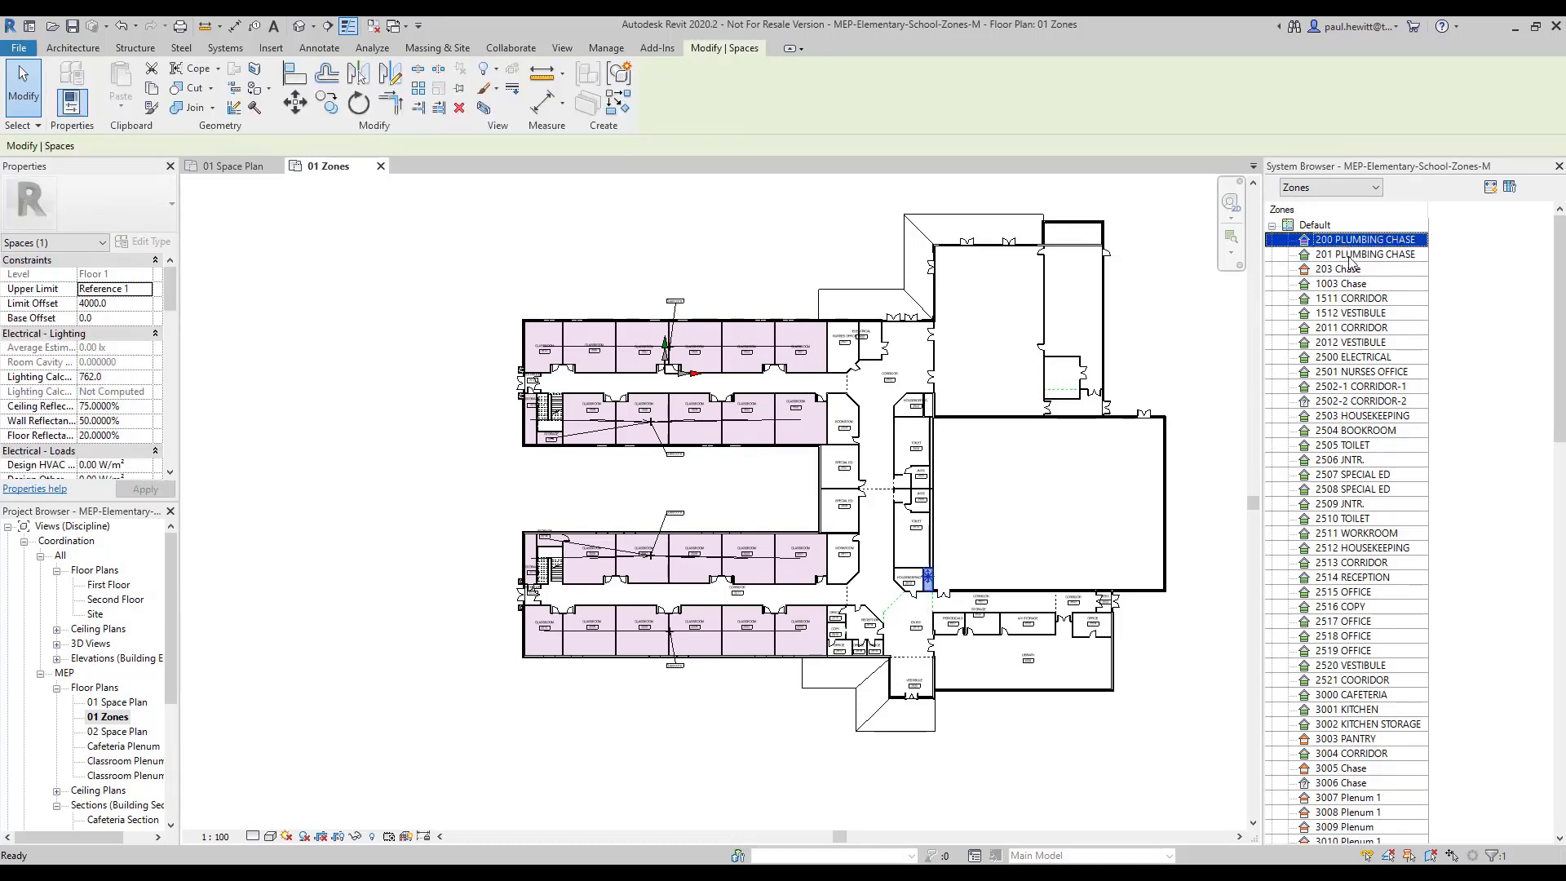
left_click(1348, 255, "ctrl")
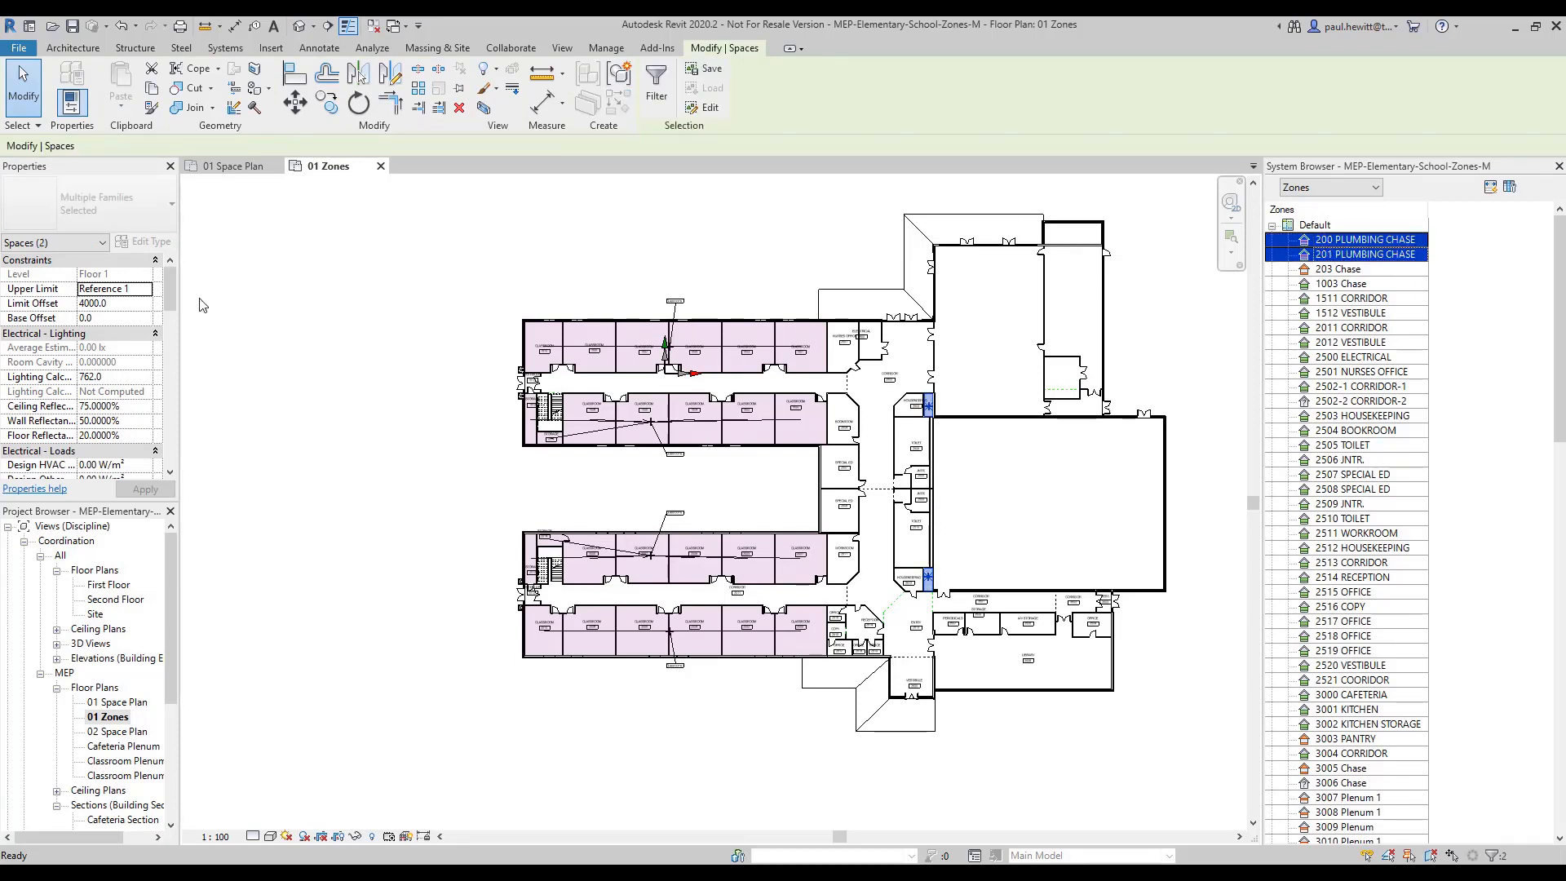
left_click_drag(172, 287, 162, 421)
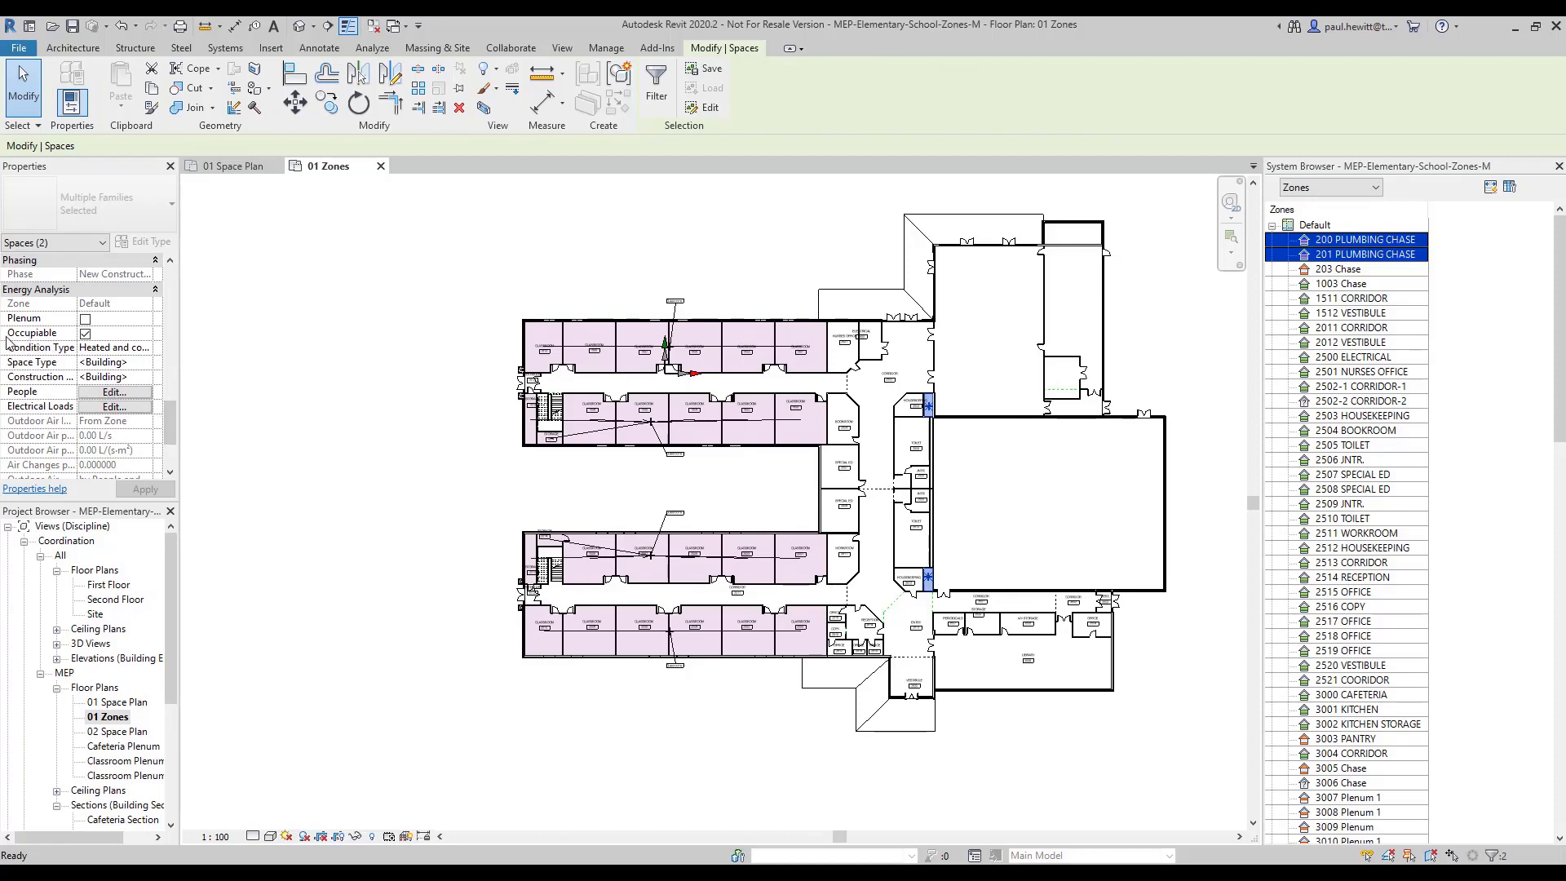
left_click(85, 334)
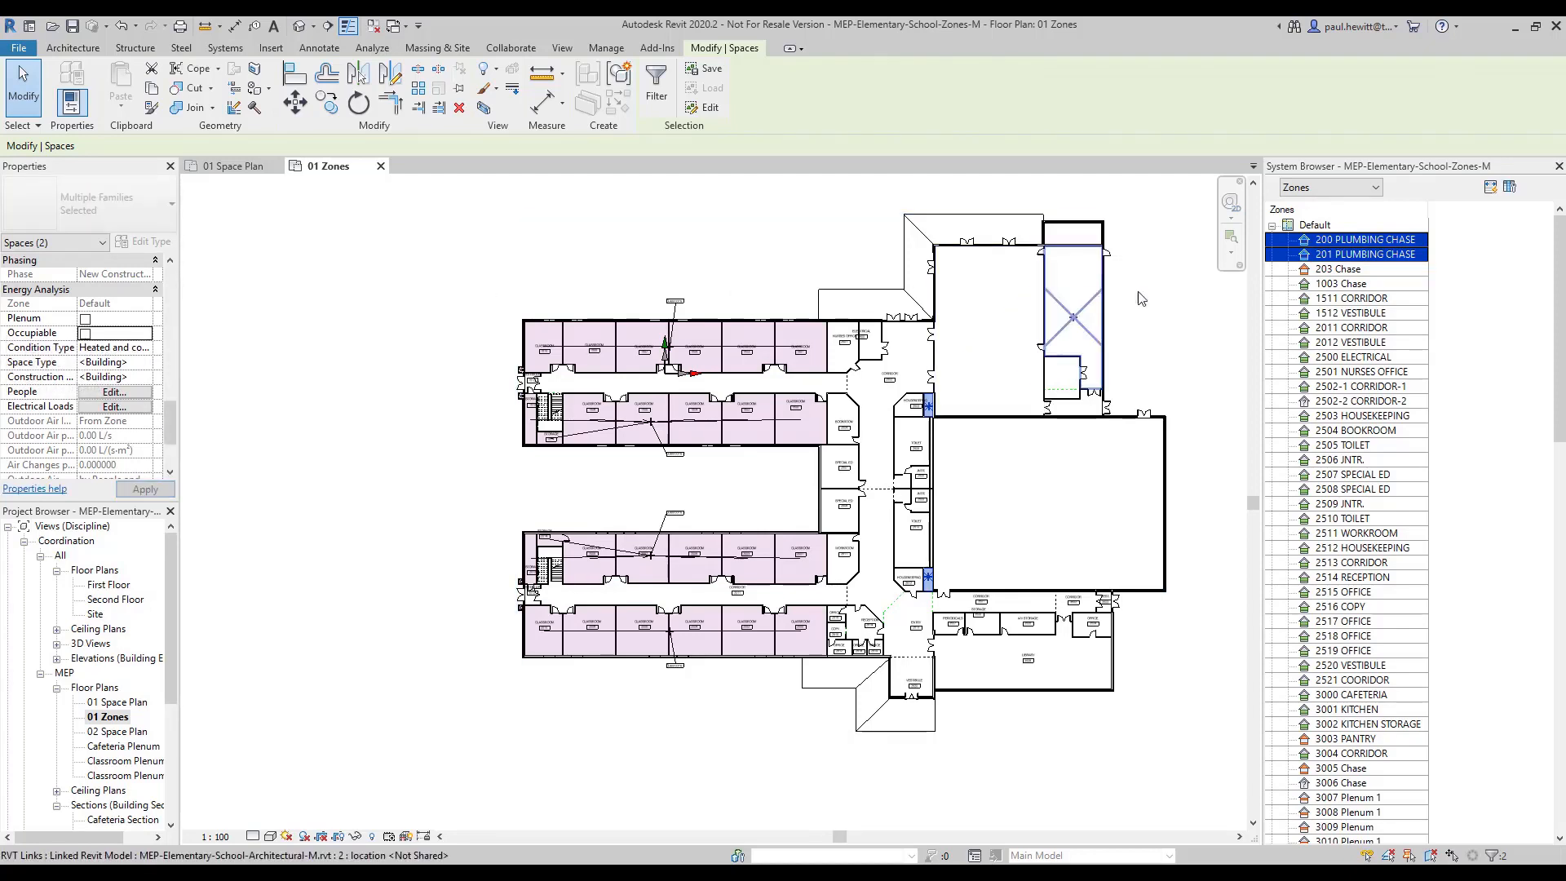
left_click(1468, 273)
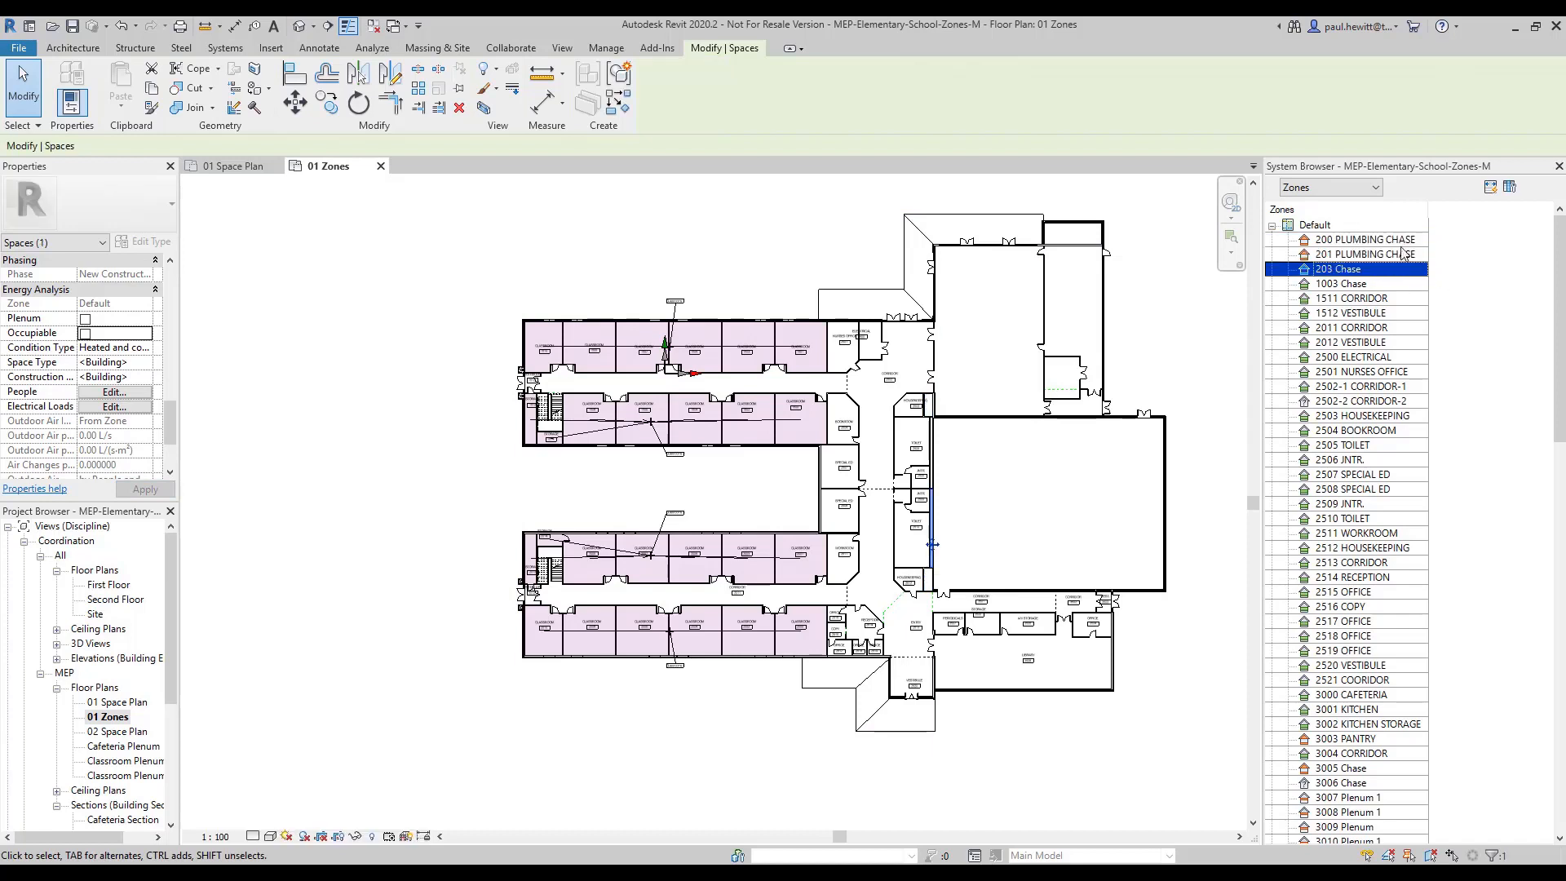
- Turn off Occupiable for the space 1003 Chase in the Default zone
right_click(1340, 289)
left_click(1330, 281)
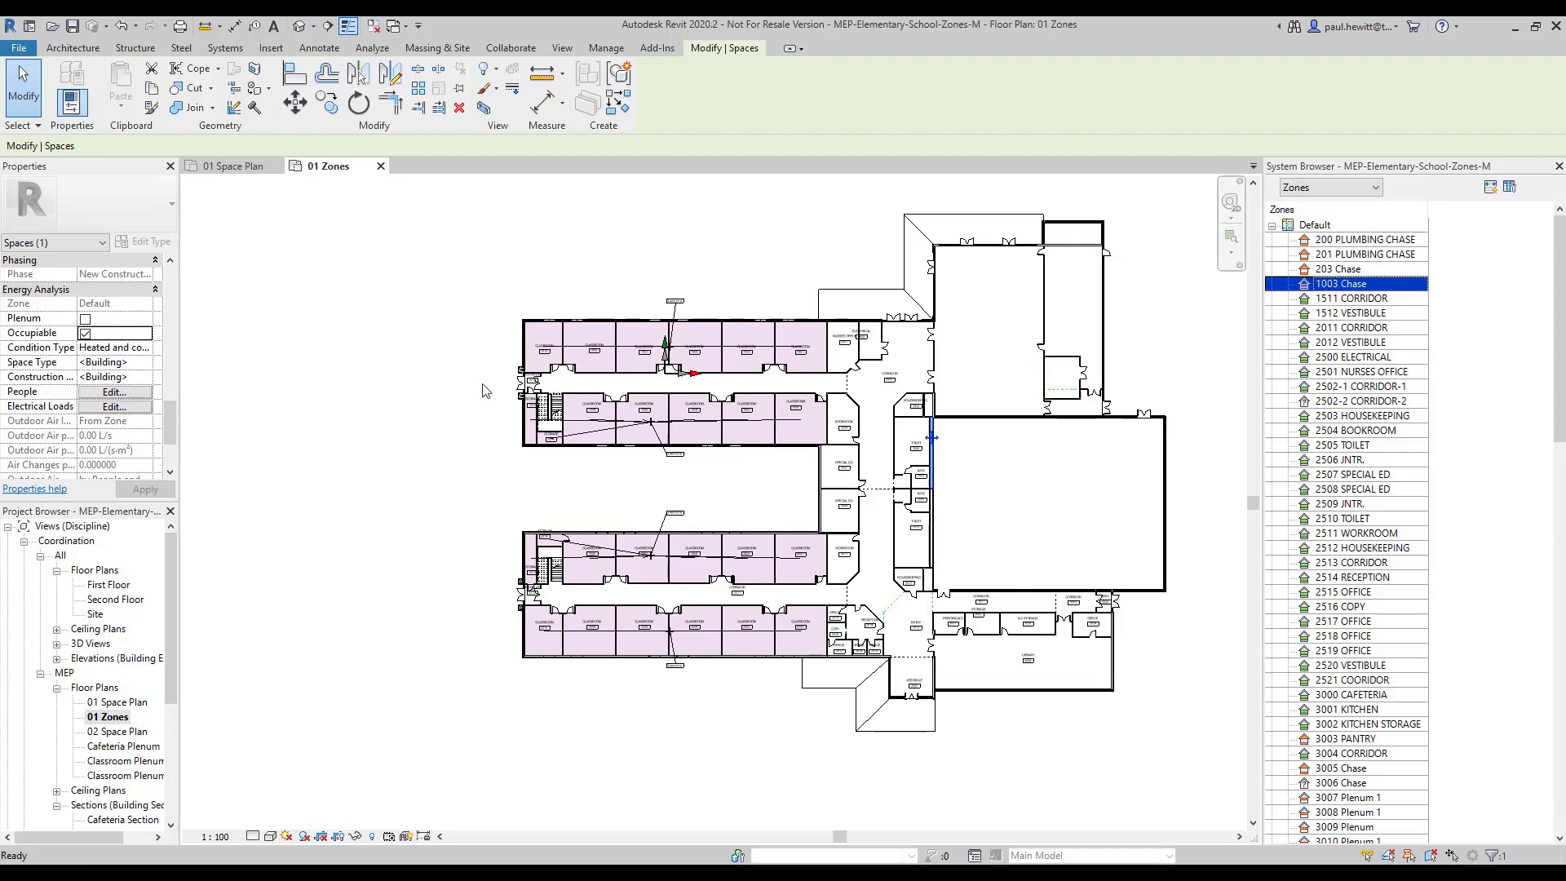
left_click(84, 334)
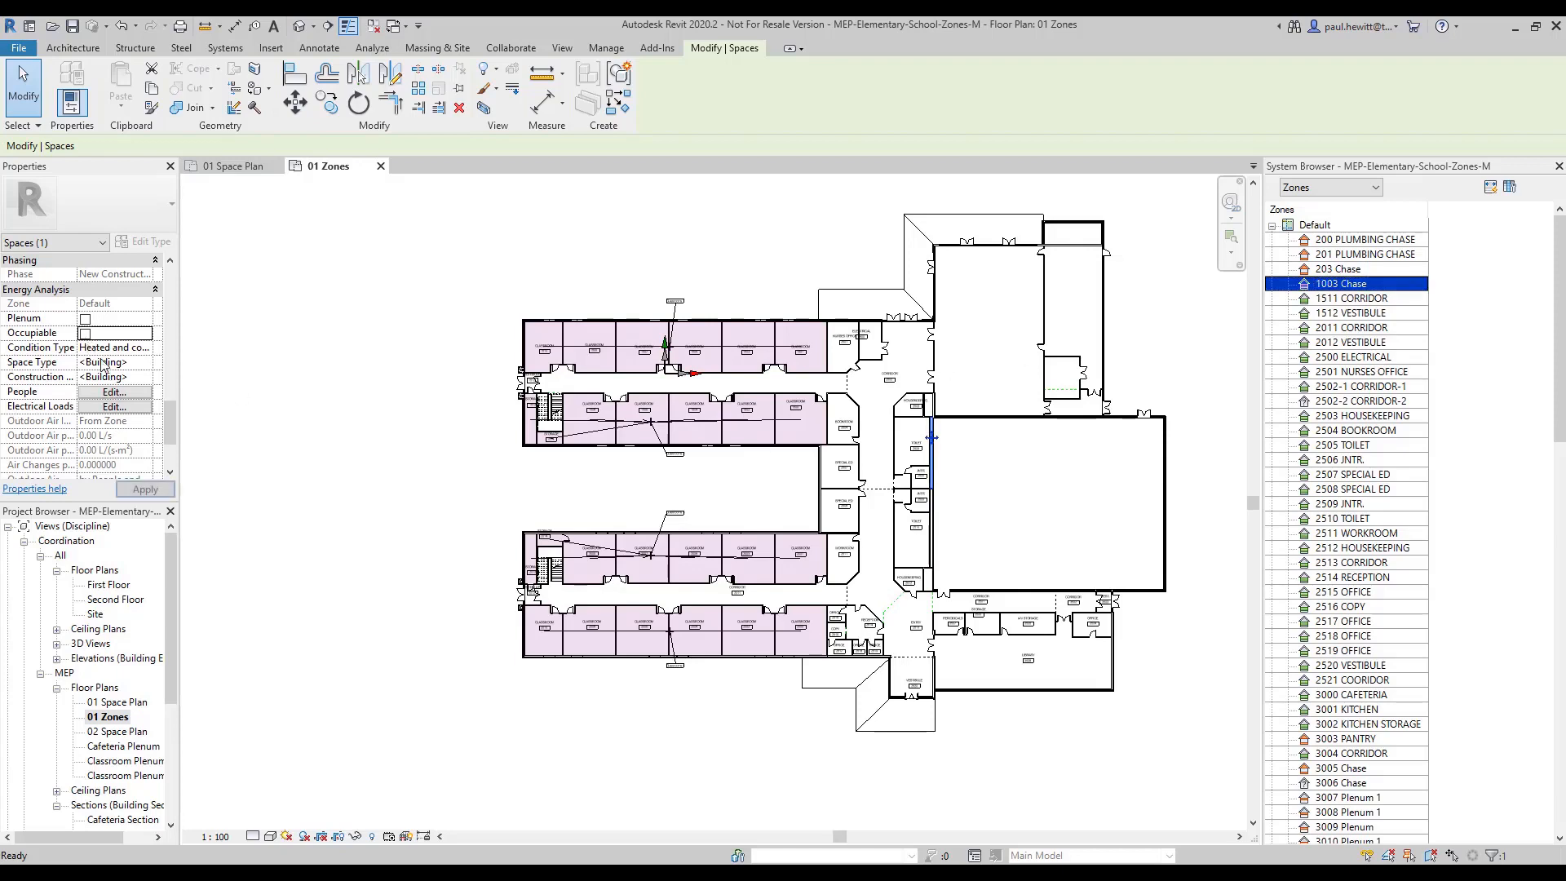
left_click(1529, 372)
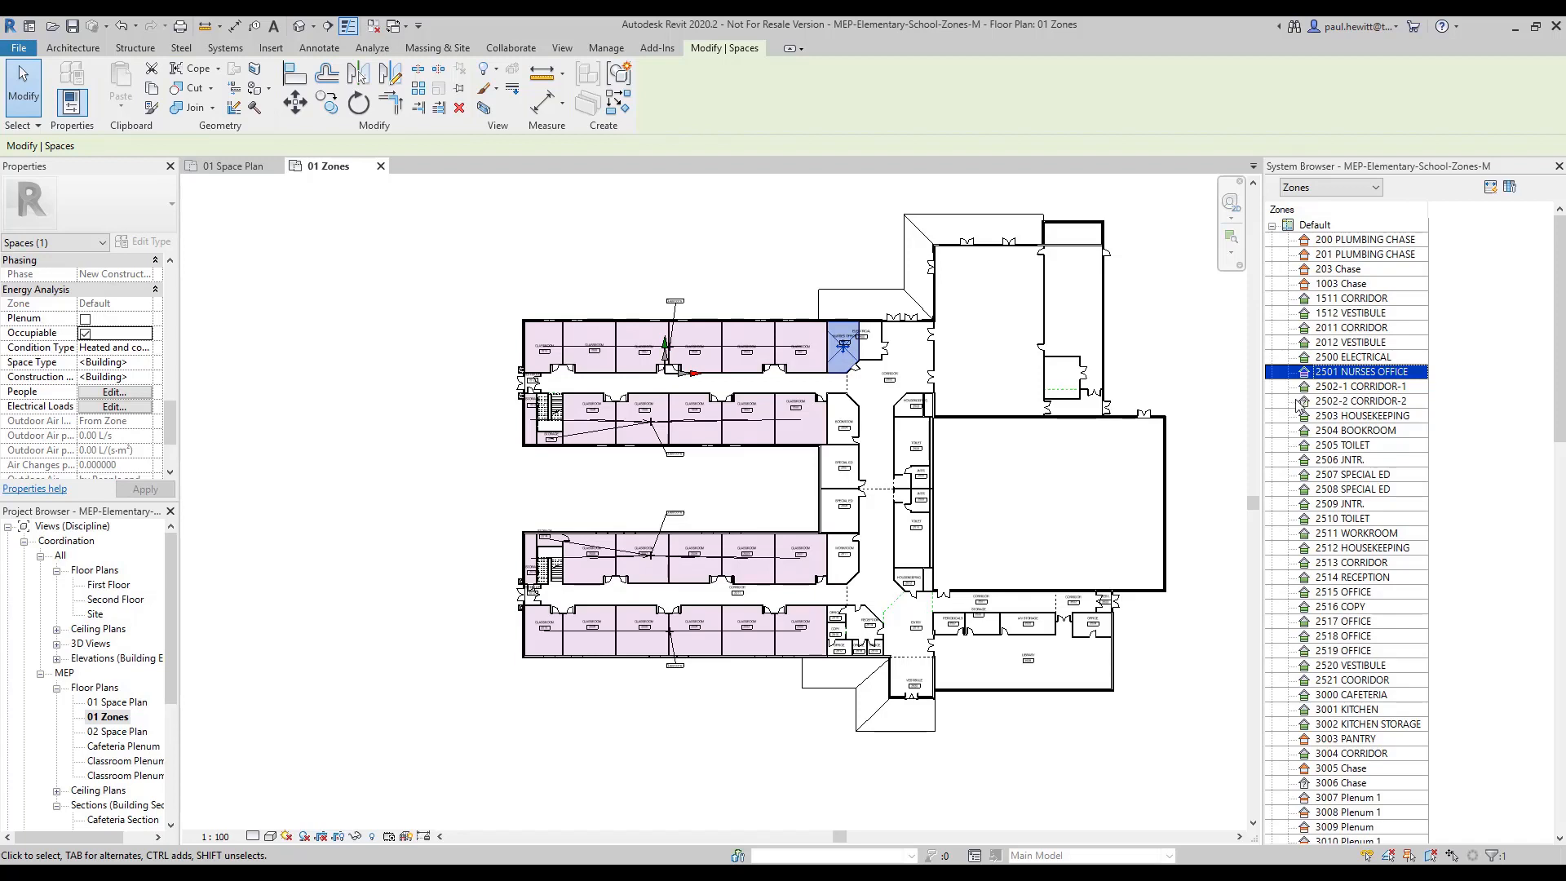
- Delete the space 2502-2 CORRIDOR-2 from the Default zone and confirm the deletion
left_click(1358, 401, "ctrl")
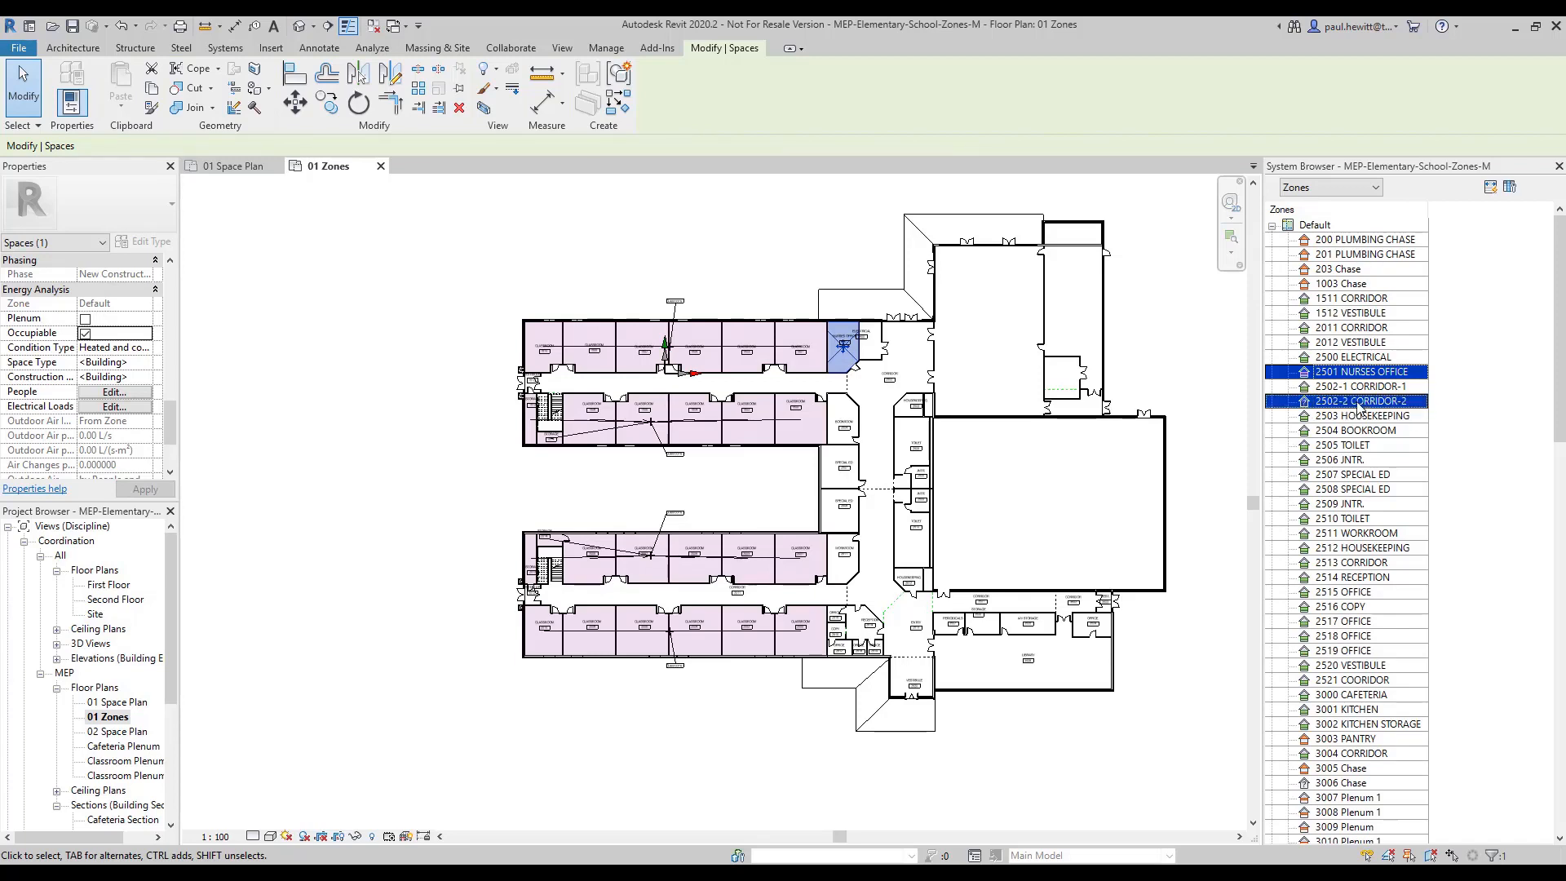
left_click(1358, 404)
right_click(1358, 402)
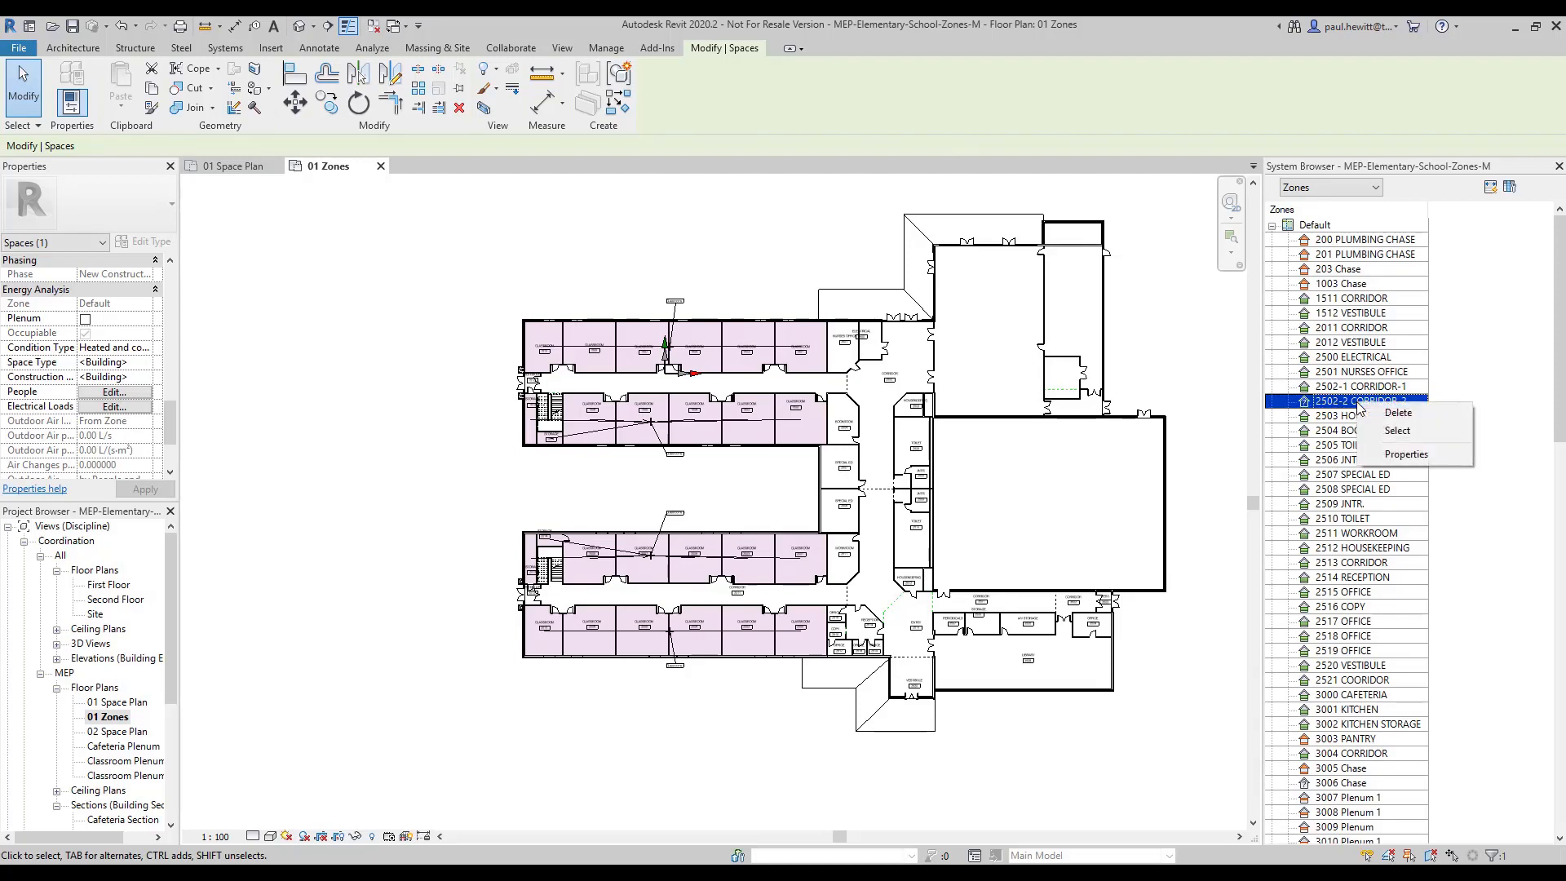
left_click(1398, 414)
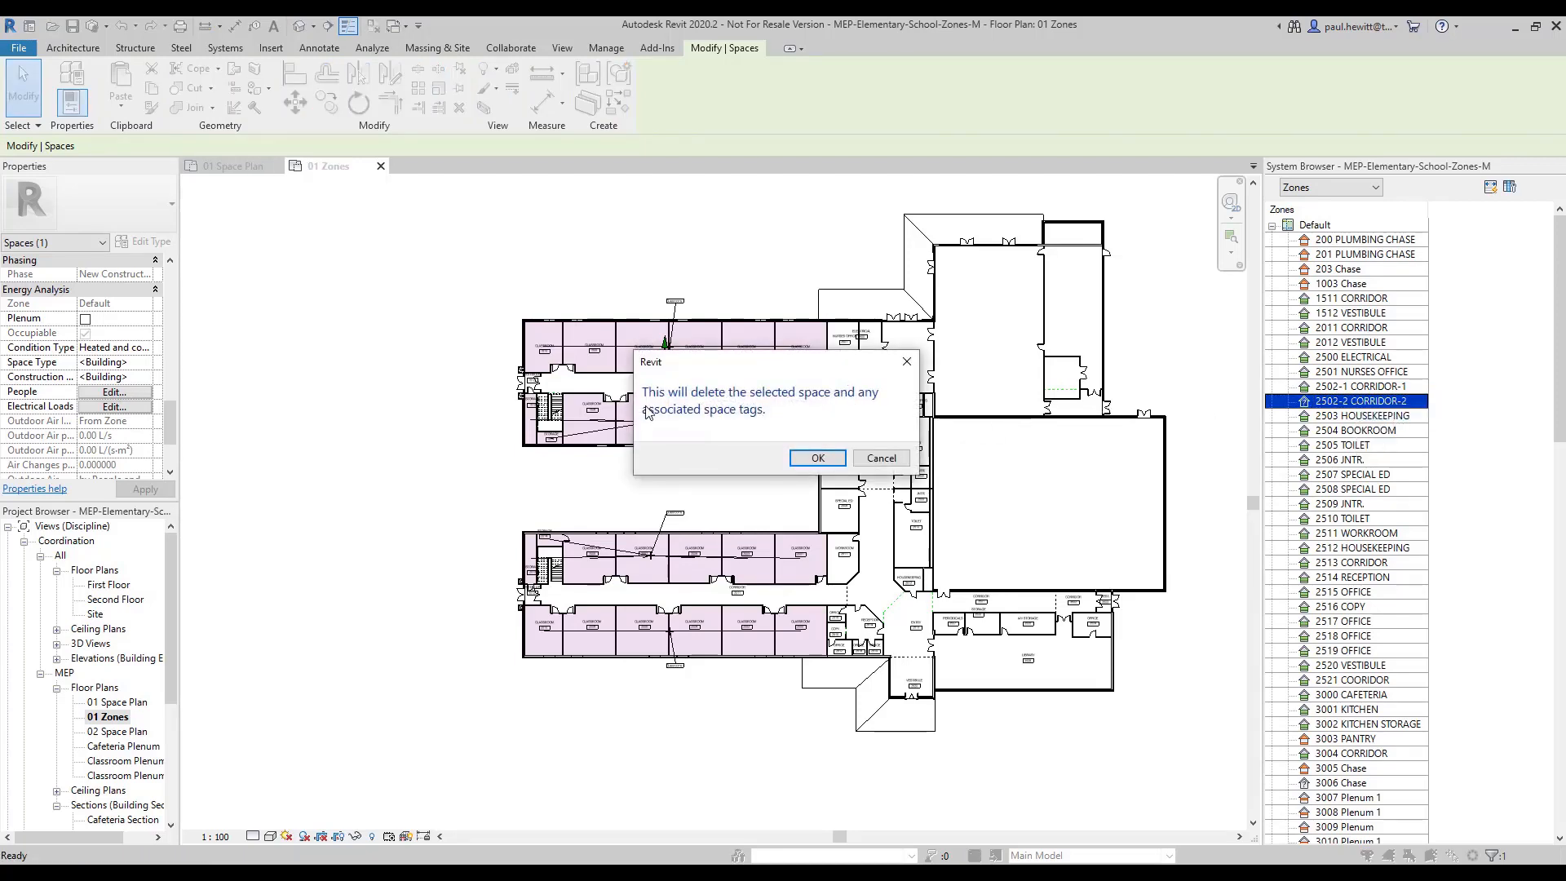
left_click(814, 459)
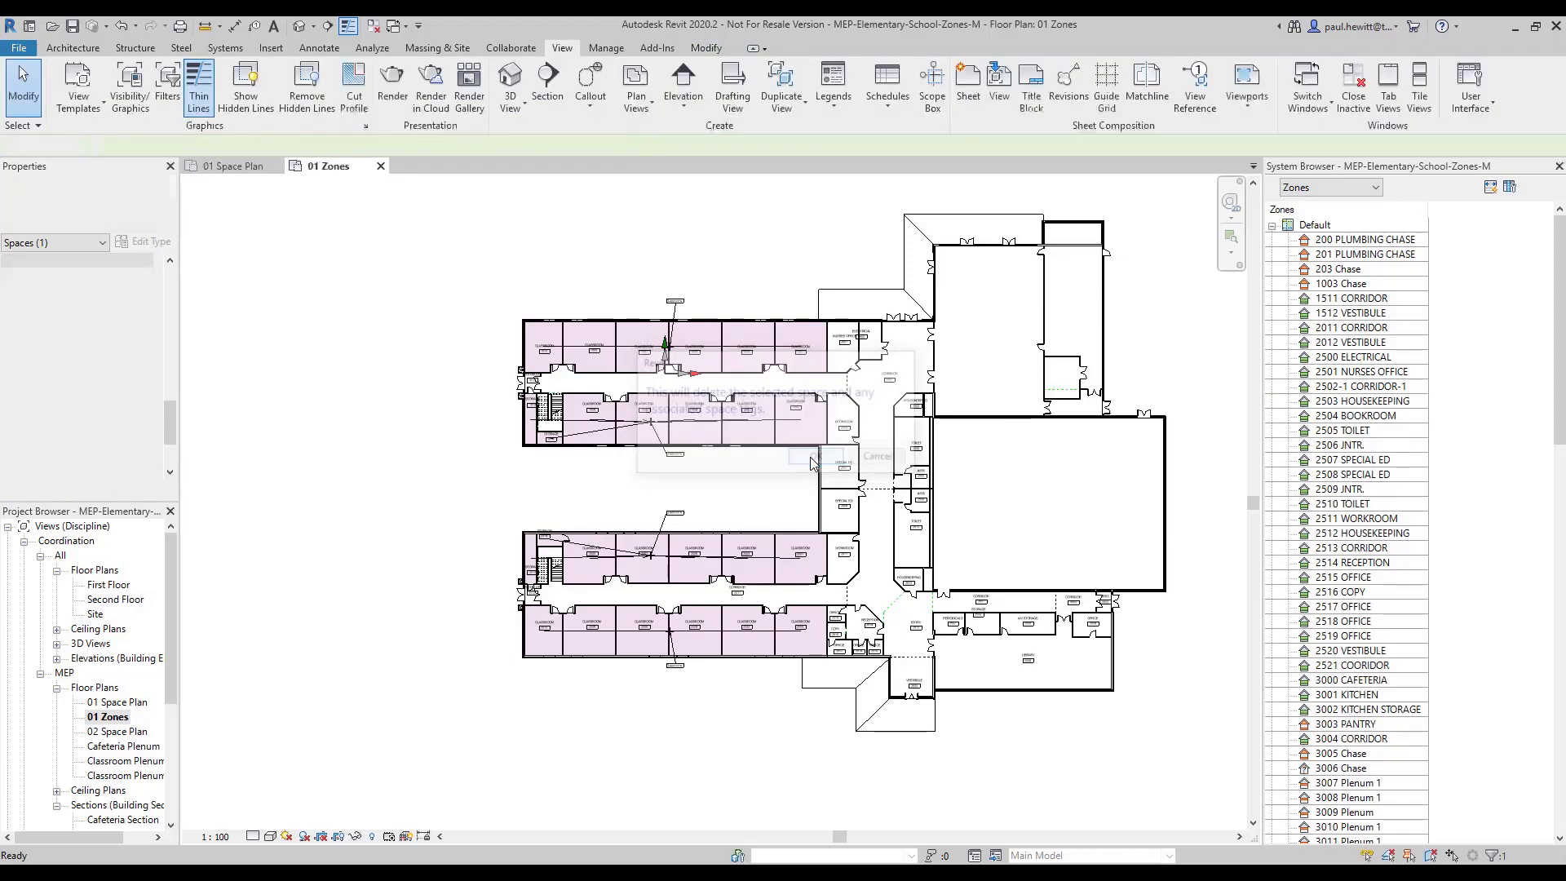
- Delete the space 3006 Chase from the Default zone and confirm the deletion
left_click(1344, 768)
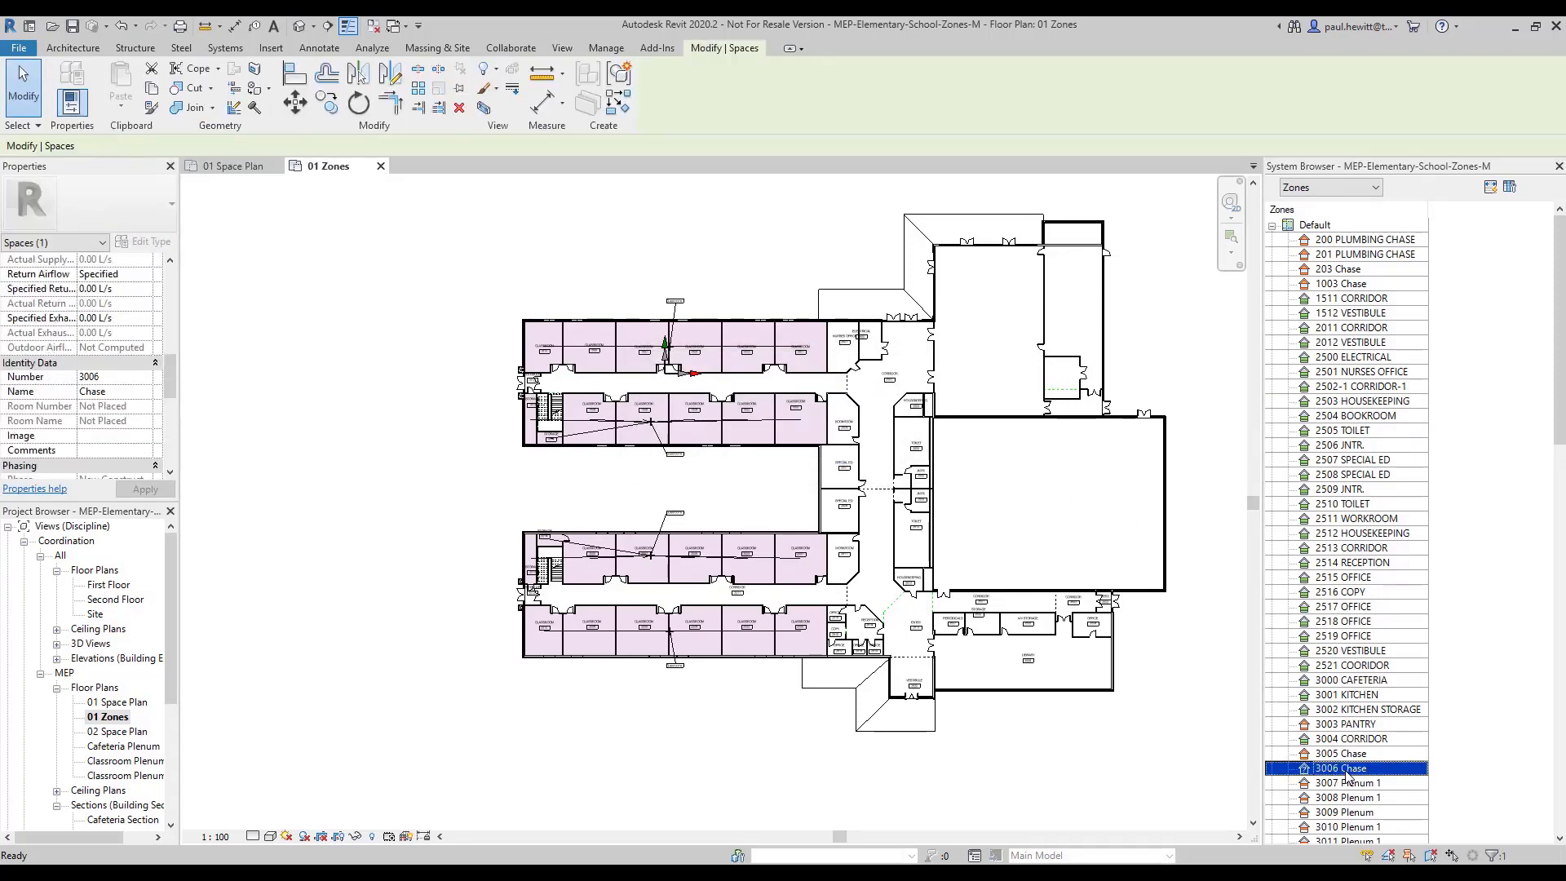
right_click(1346, 773)
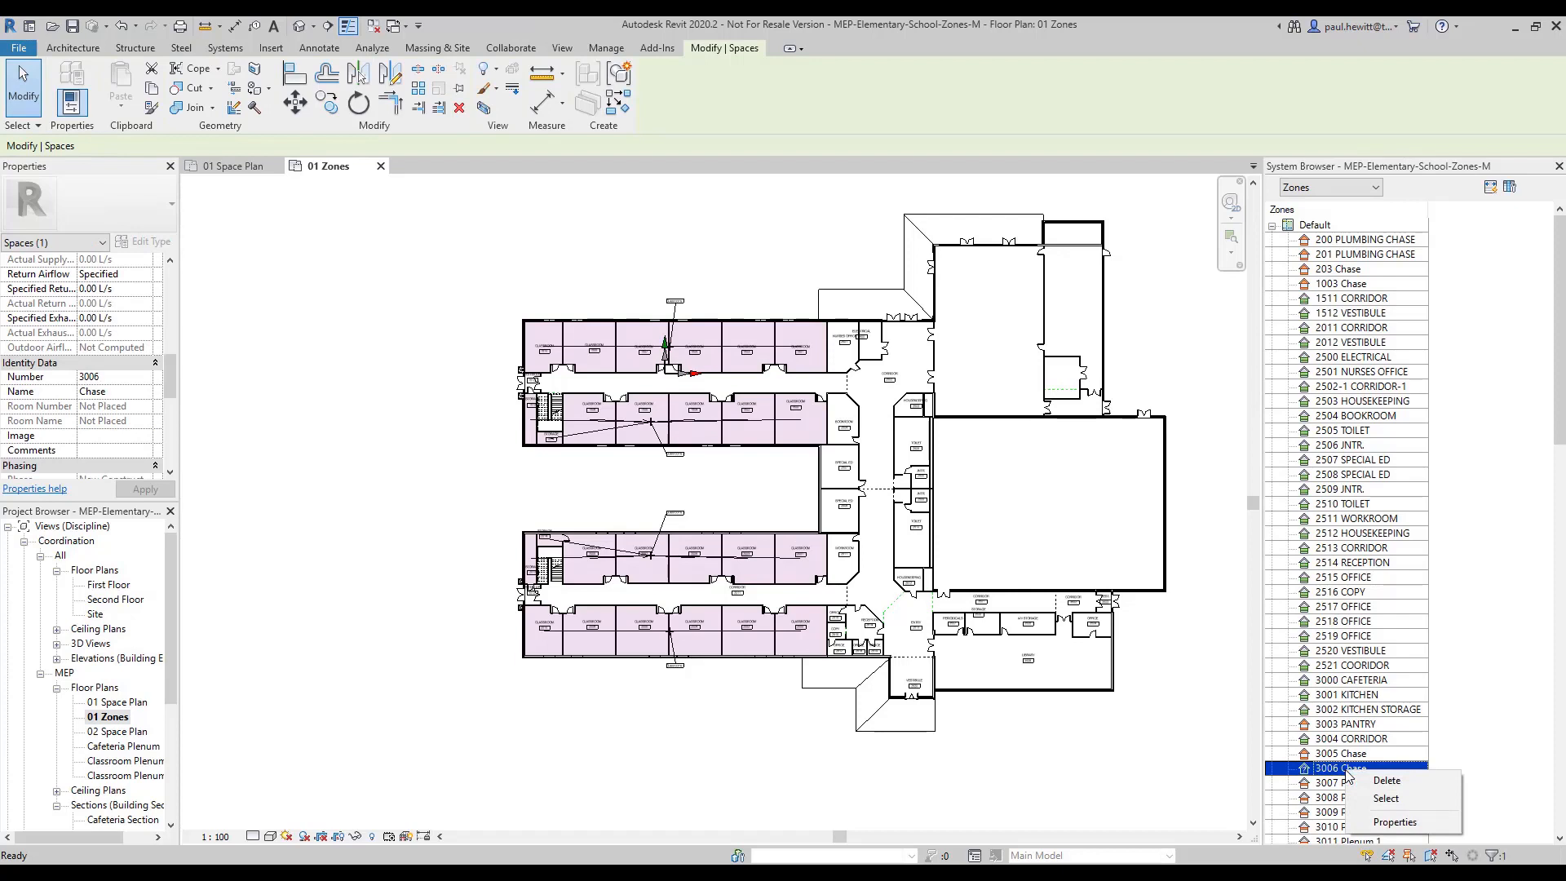
left_click(1402, 781)
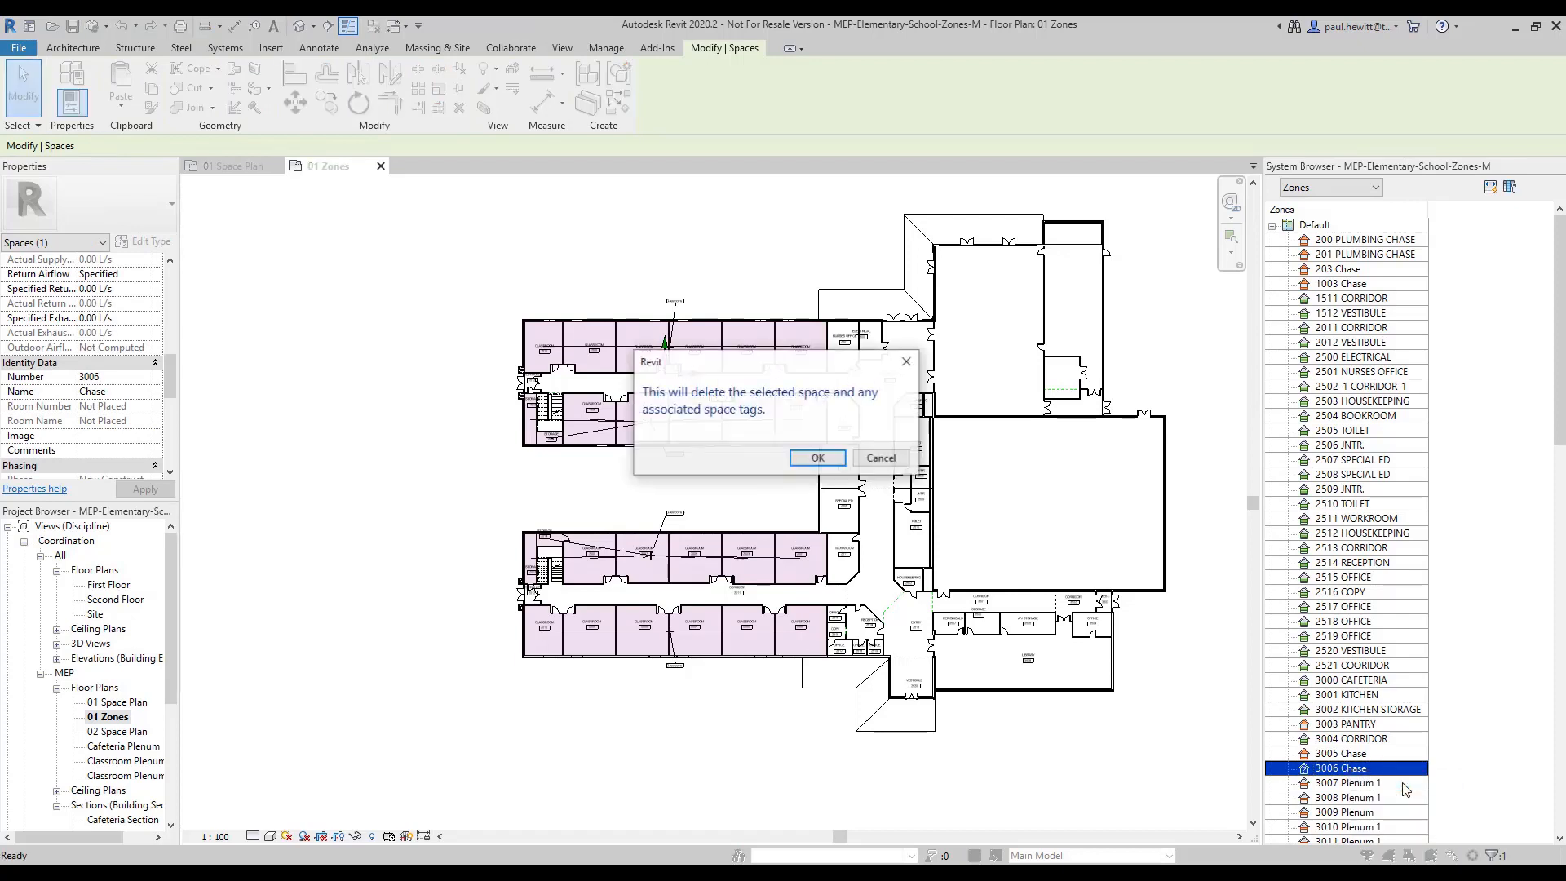
left_click(807, 459)
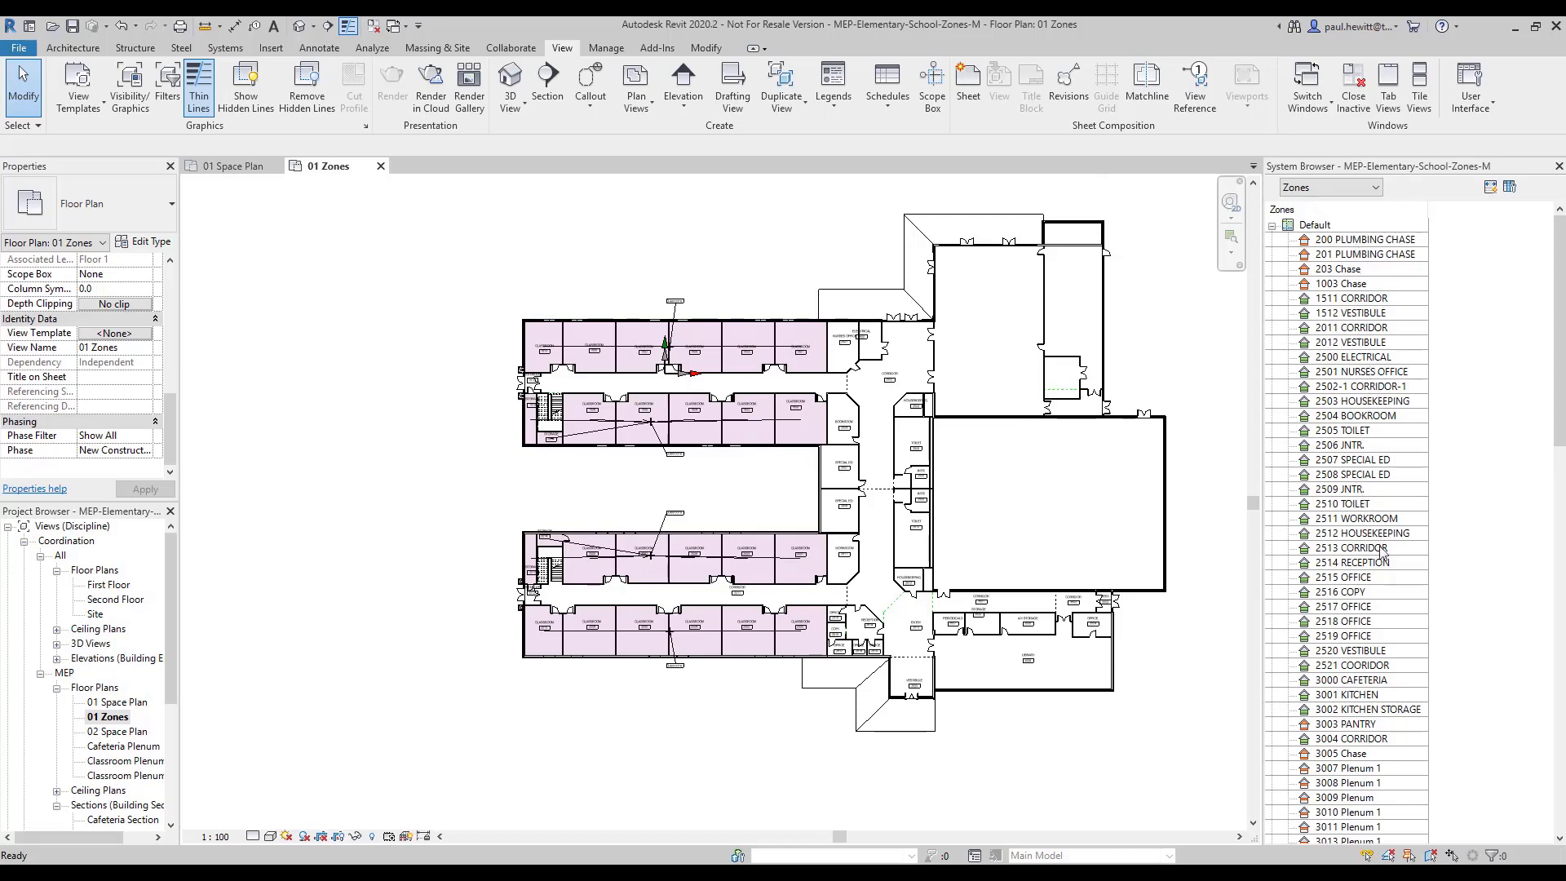
- Locate the space 3007 Plenum 1 by having it shown in a closed view that contains it
left_click(1380, 593)
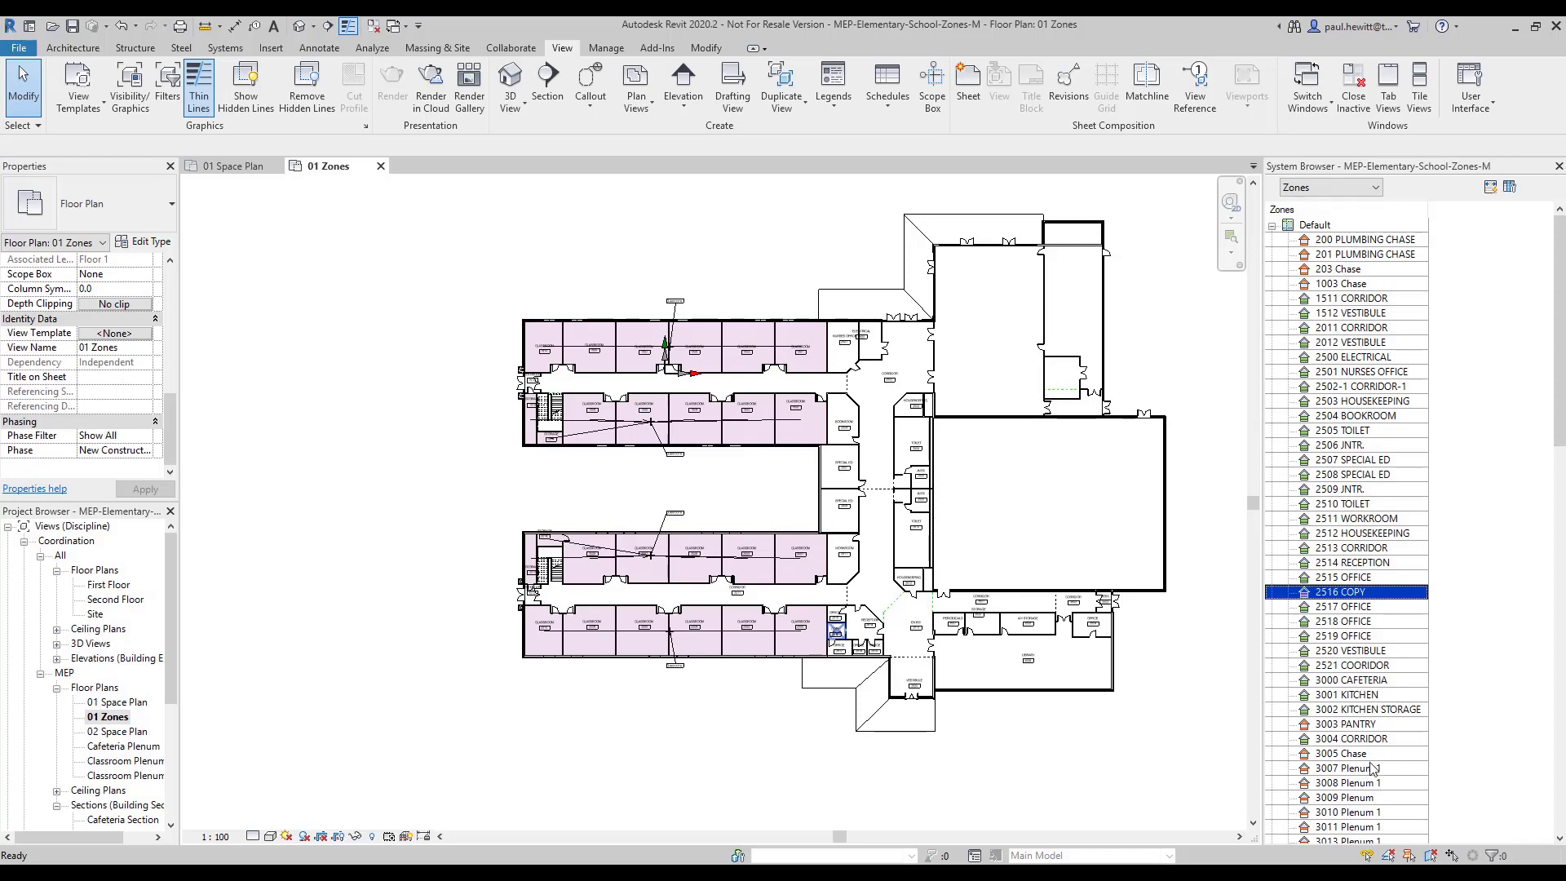
left_click(1358, 771)
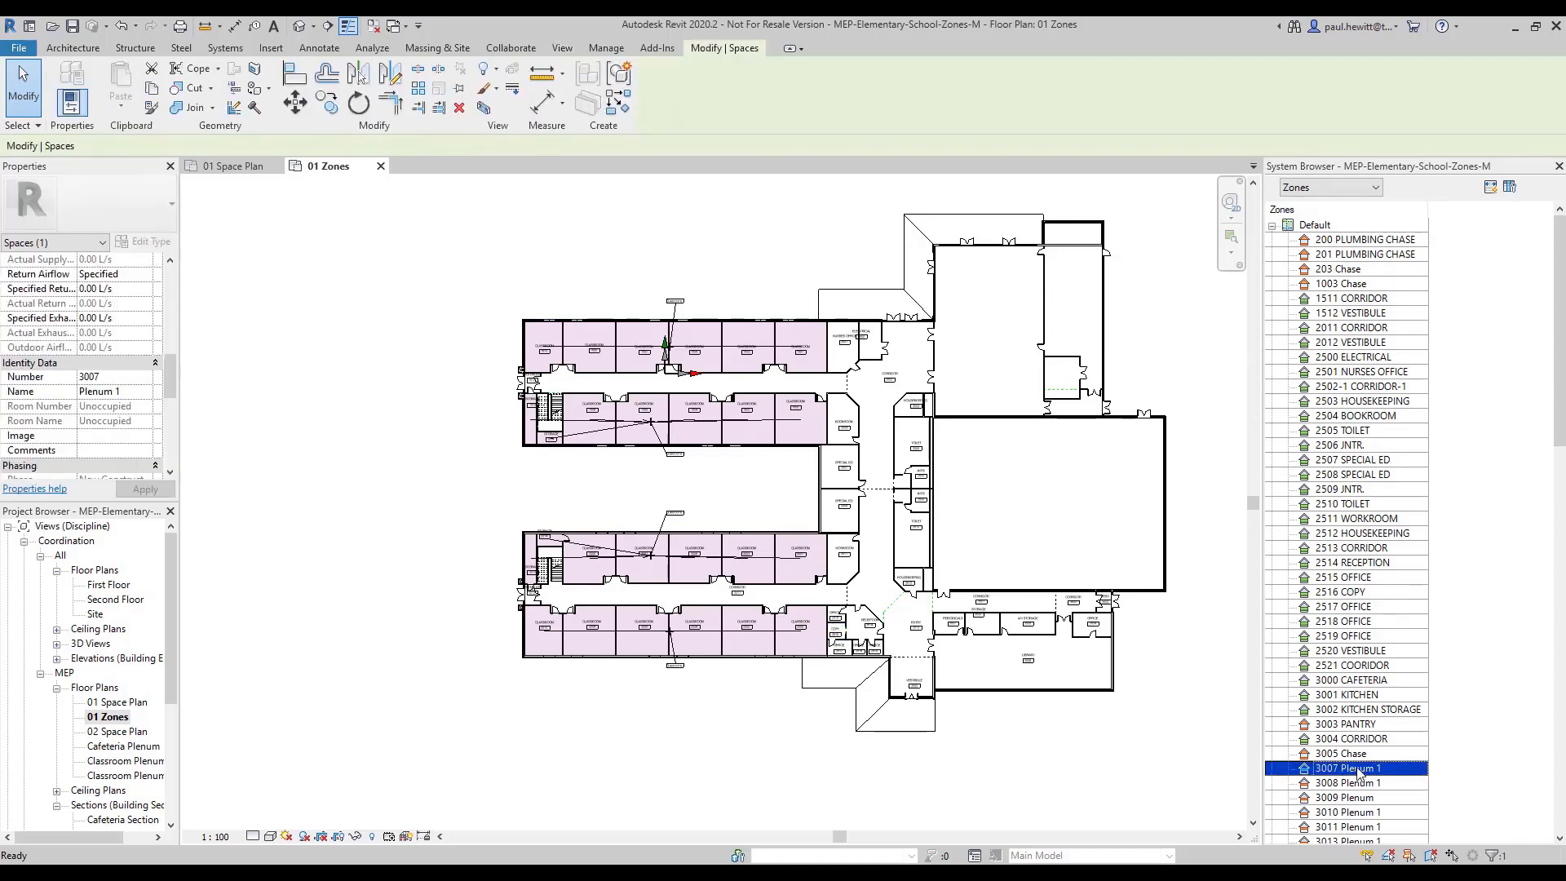
right_click(1358, 772)
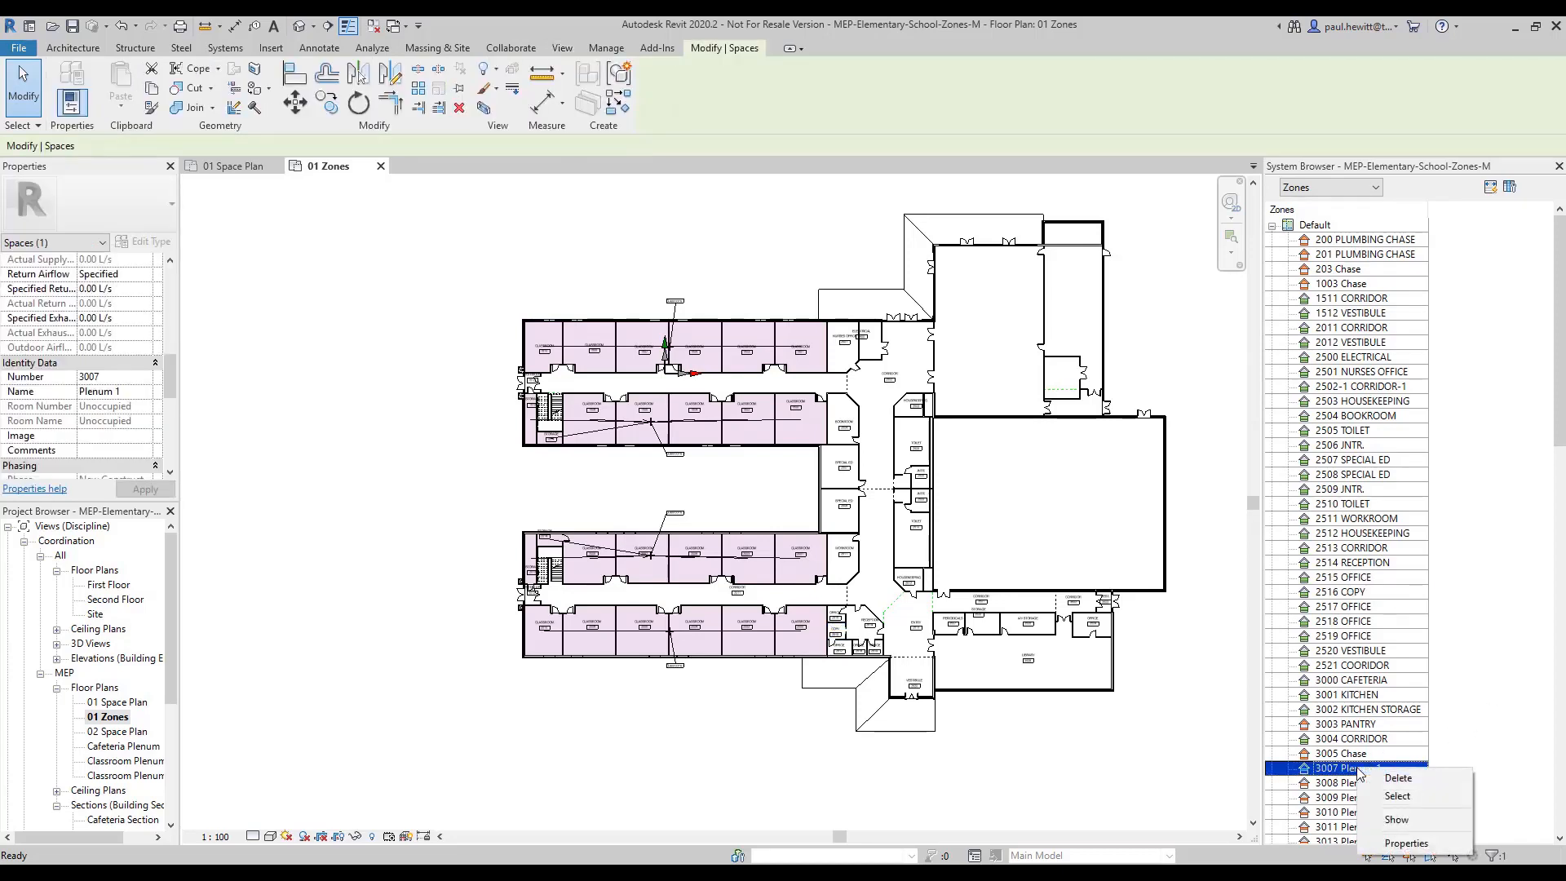
left_click(1415, 828)
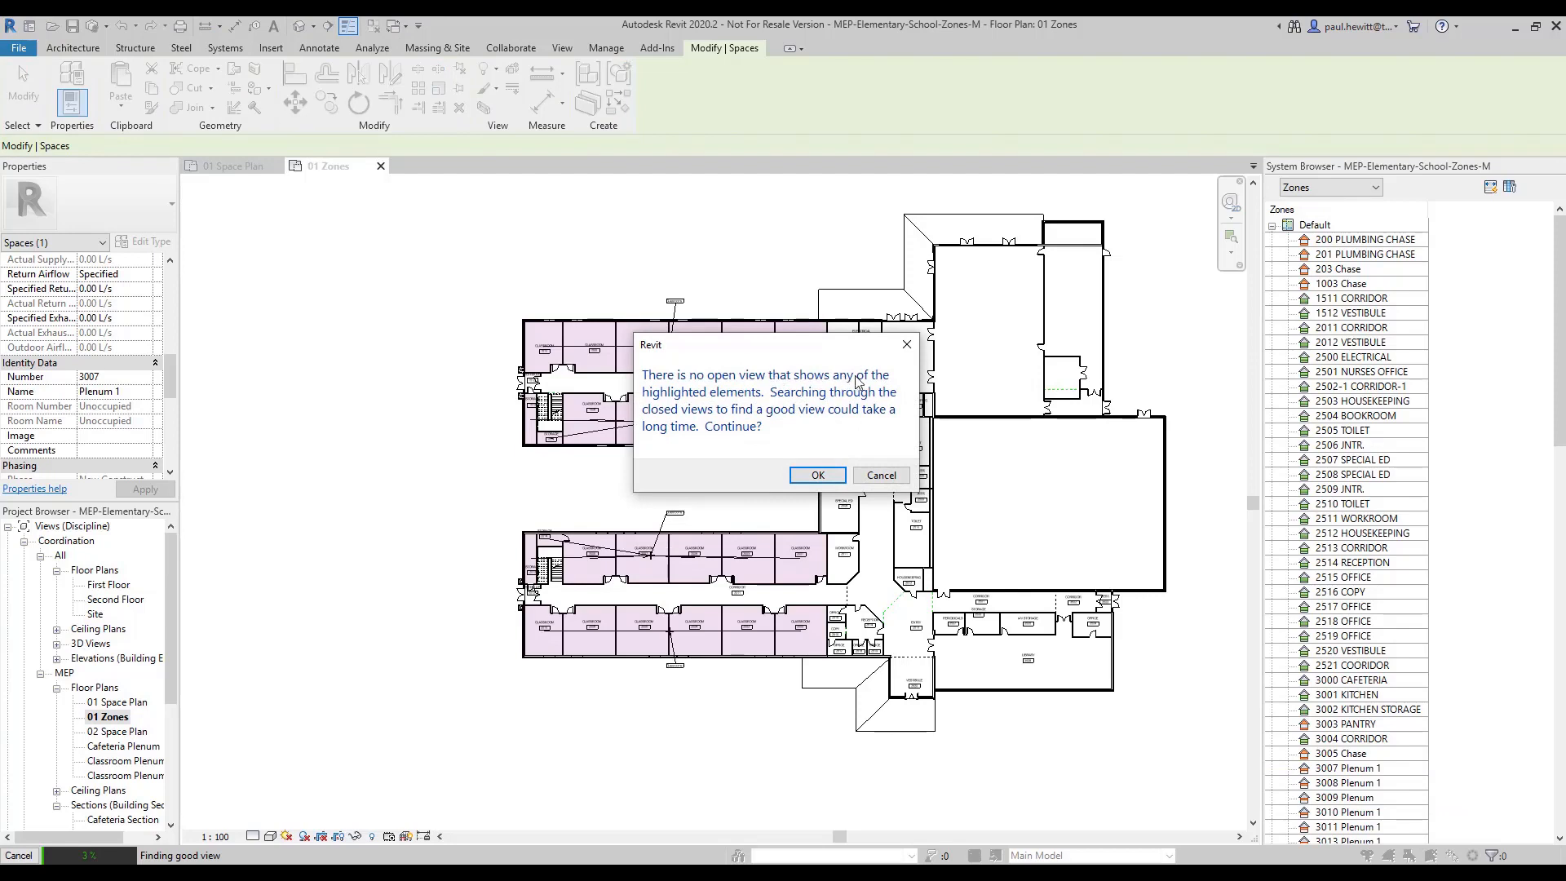
left_click(801, 480)
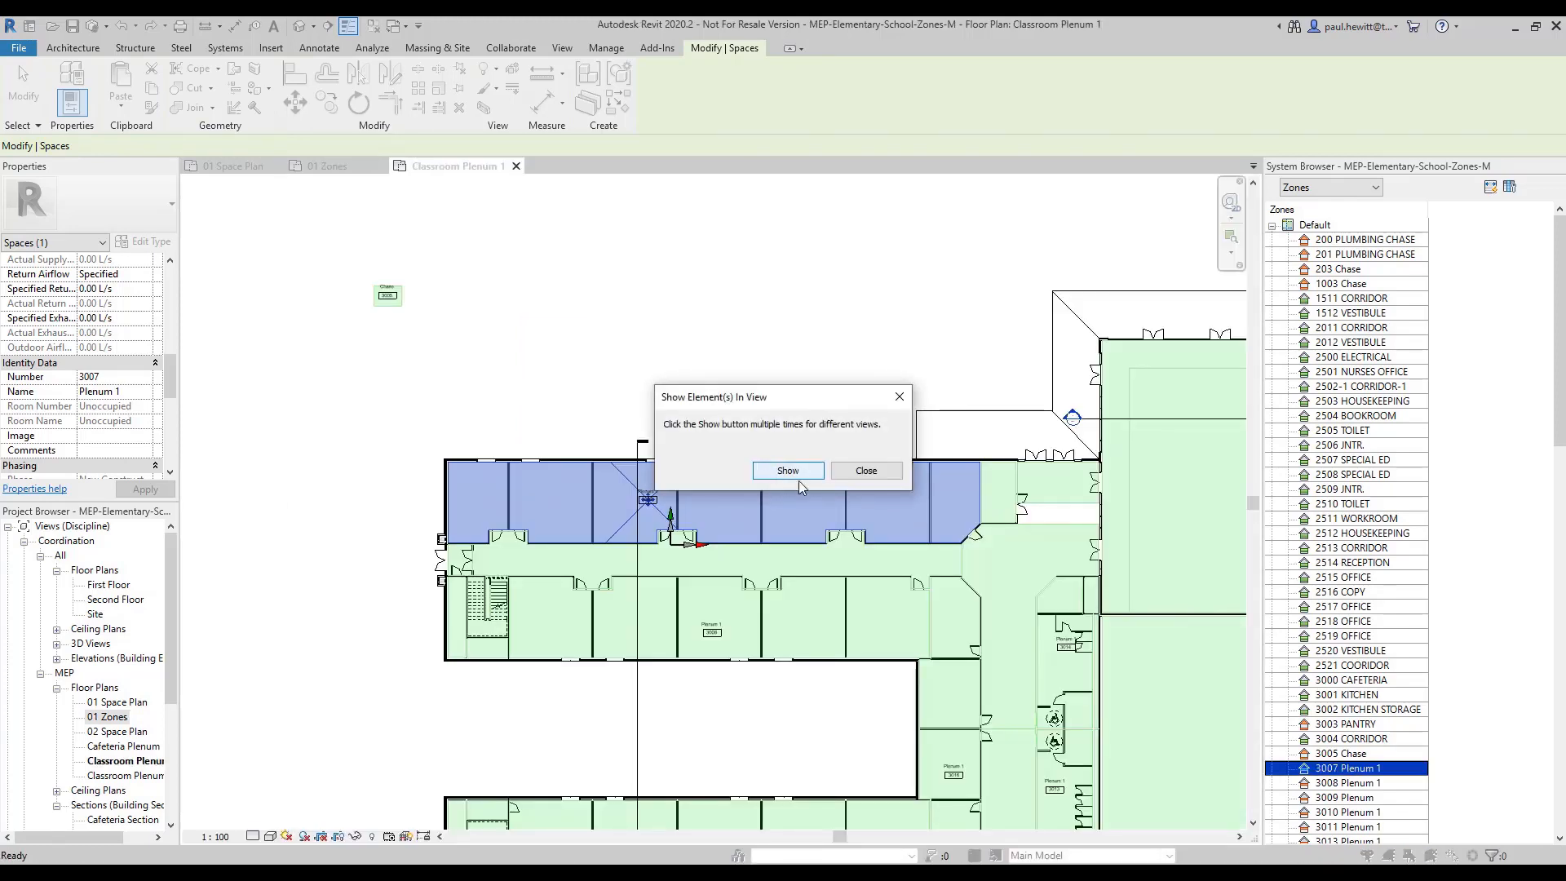
left_click(866, 472)
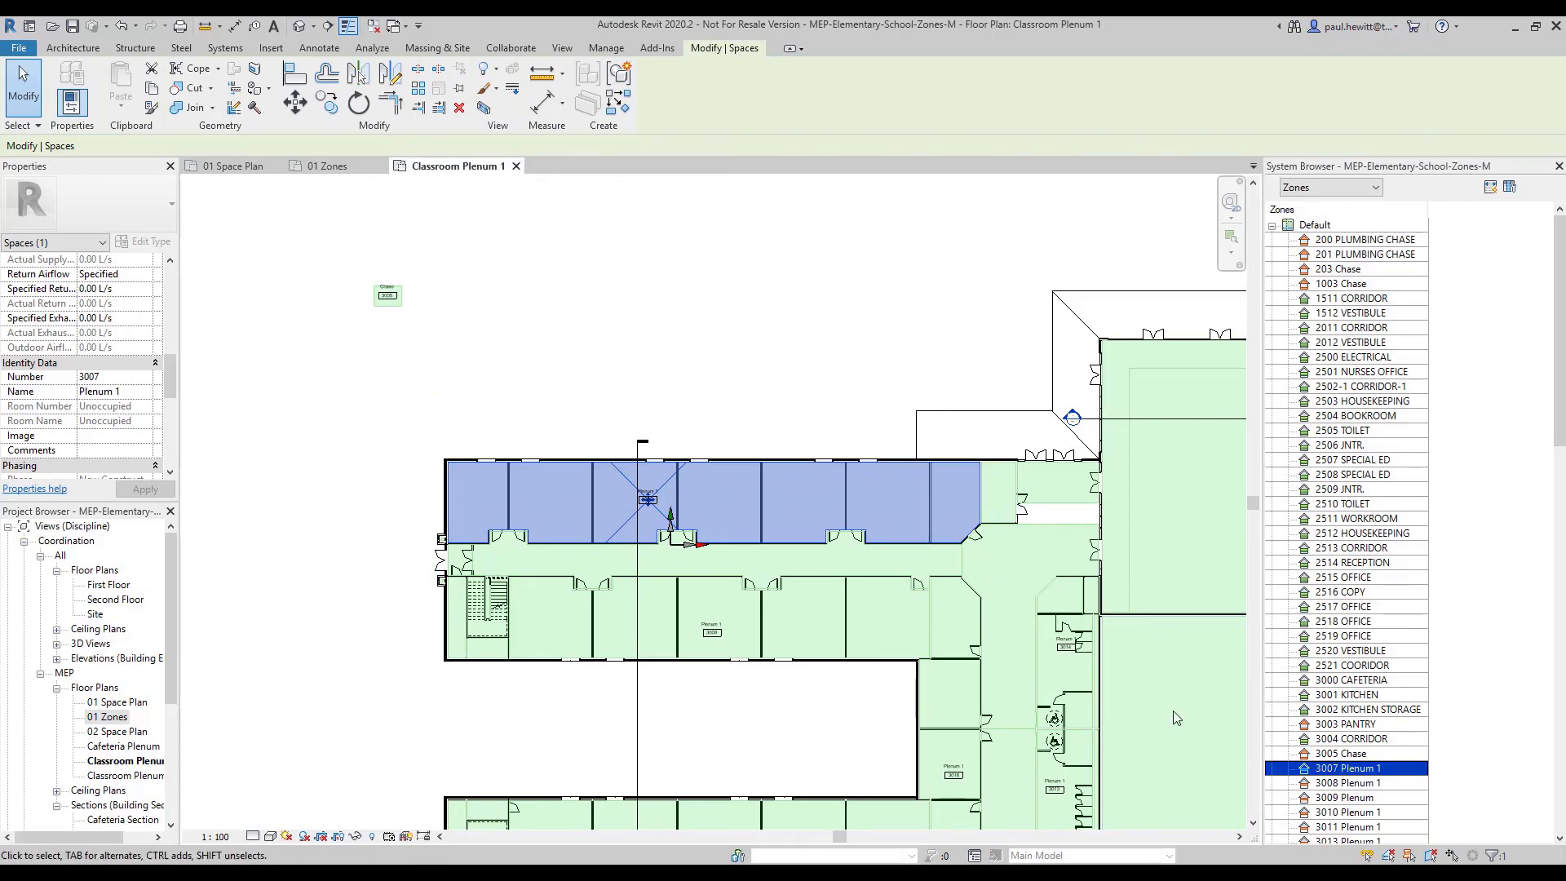
- Close the Classroom Plenum 1 view and all inactive views, keeping only the 01 Zones plan open
left_click(516, 166)
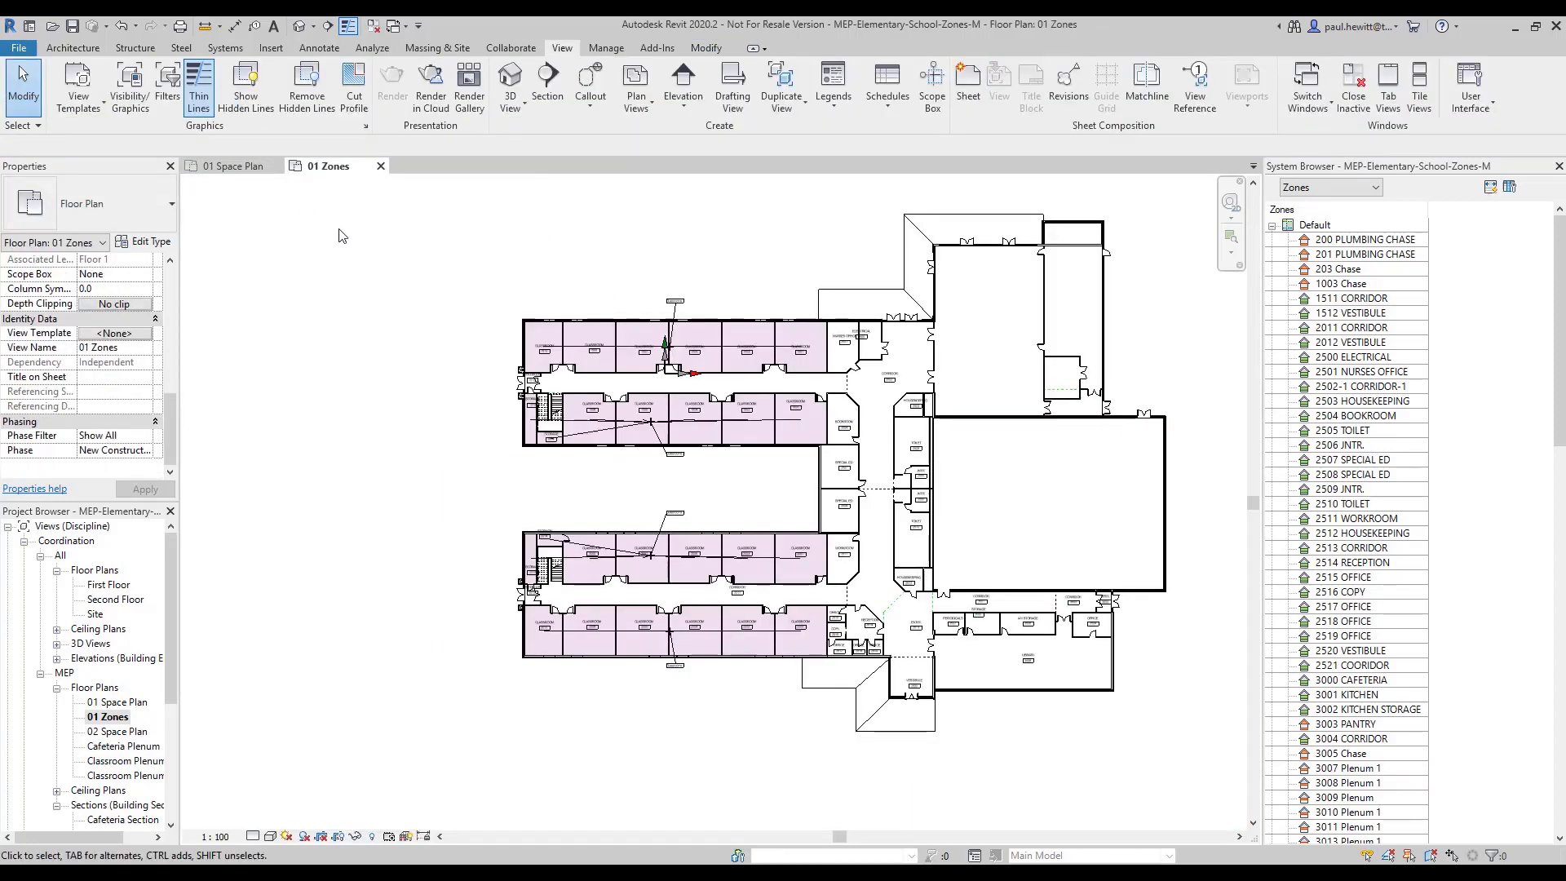
left_click(380, 29)
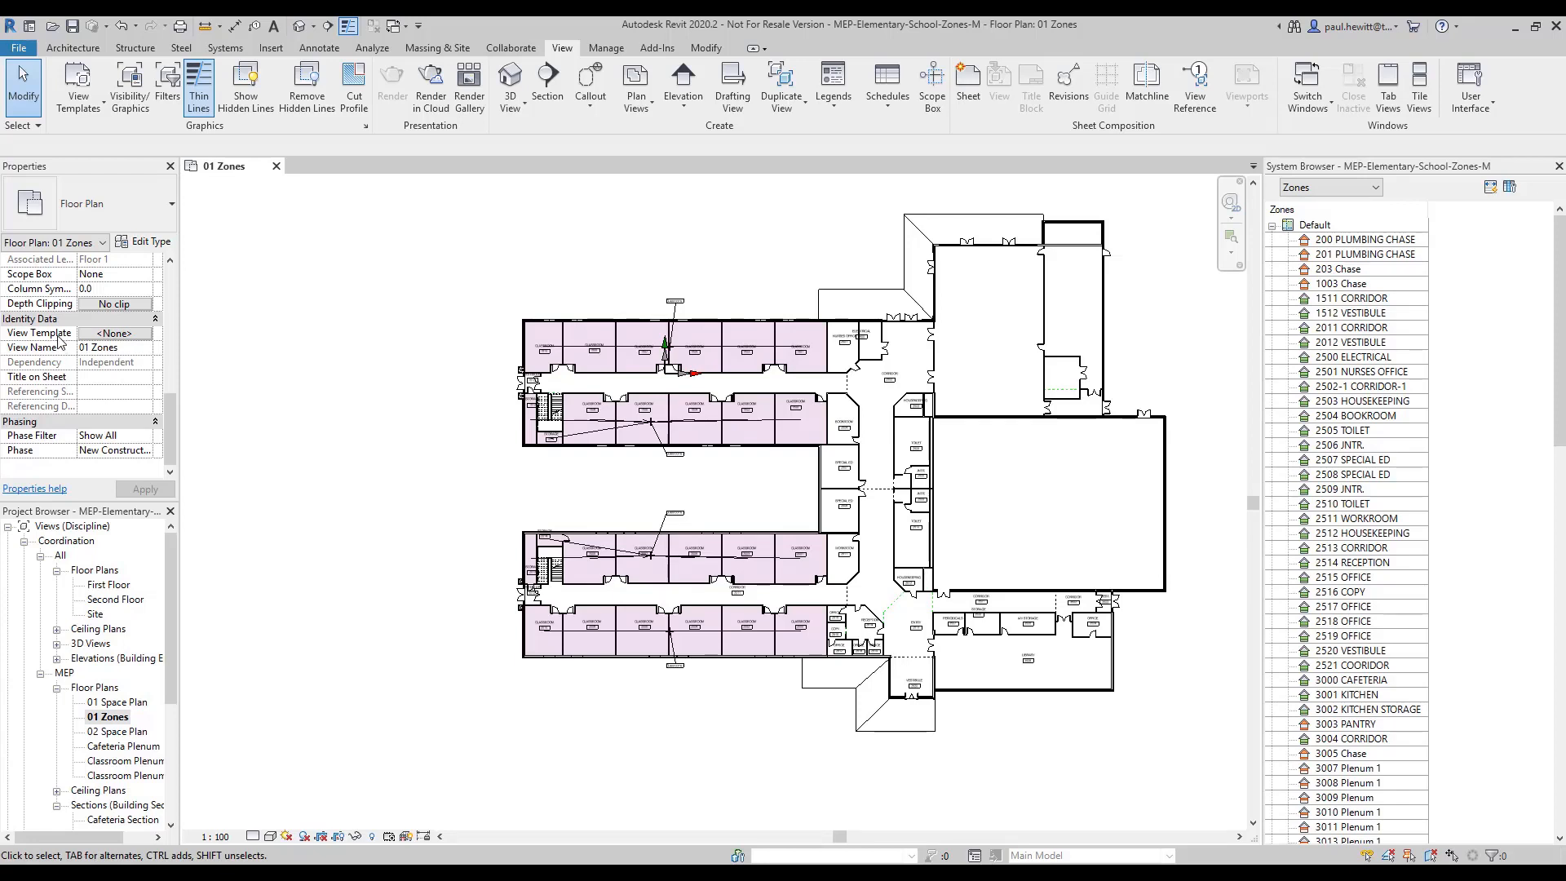
- Edit the 01 Zones view's color scheme, choosing the HVAC Zones category and its Schema 1 scheme
left_click(170, 273)
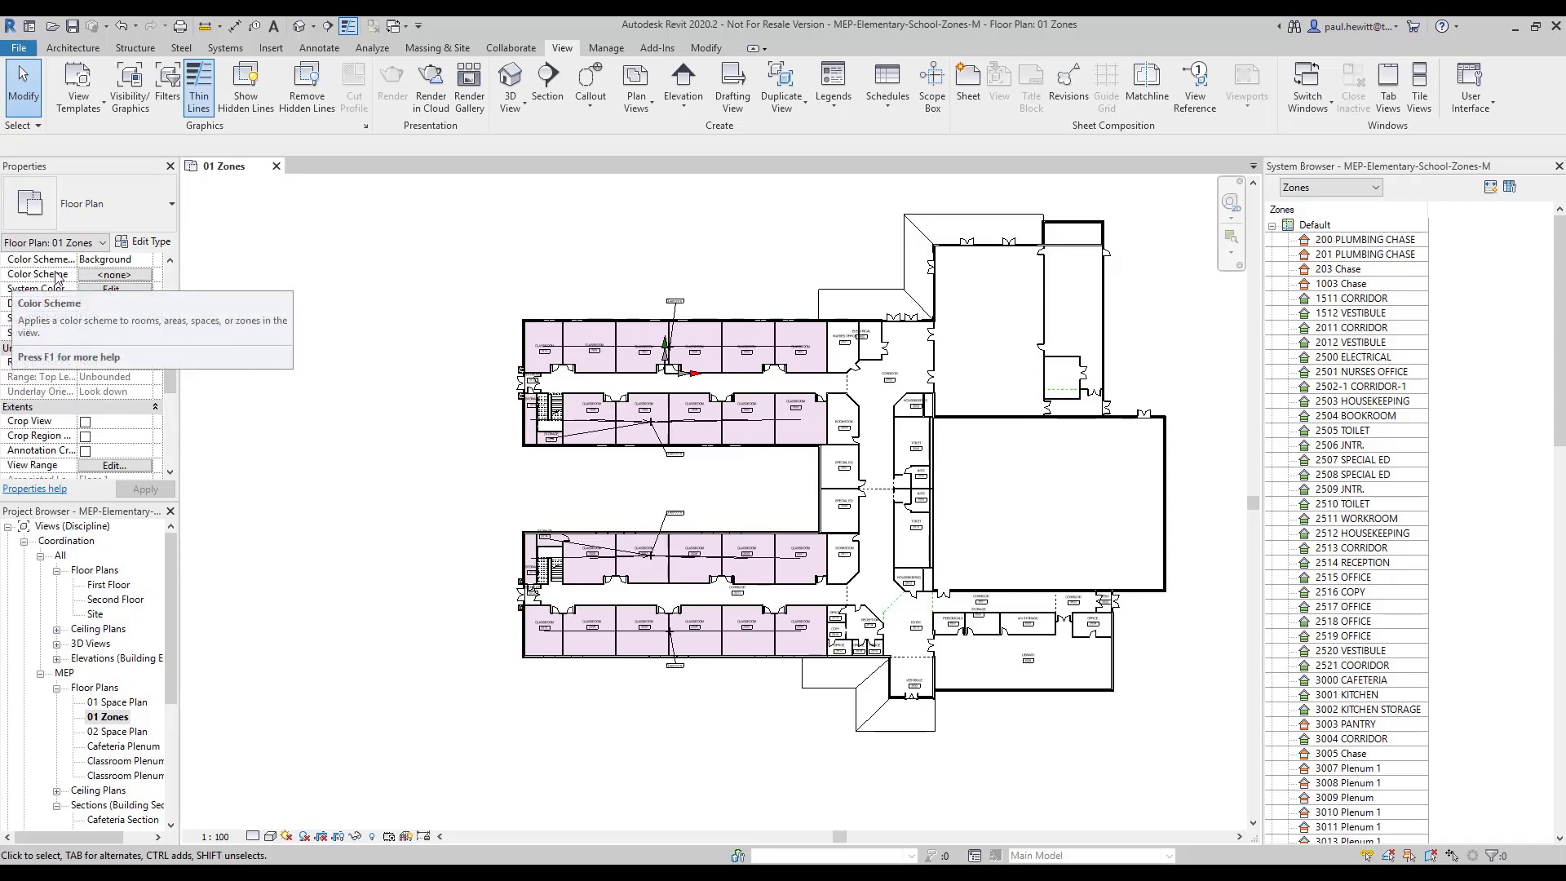
left_click_drag(171, 342, 168, 306)
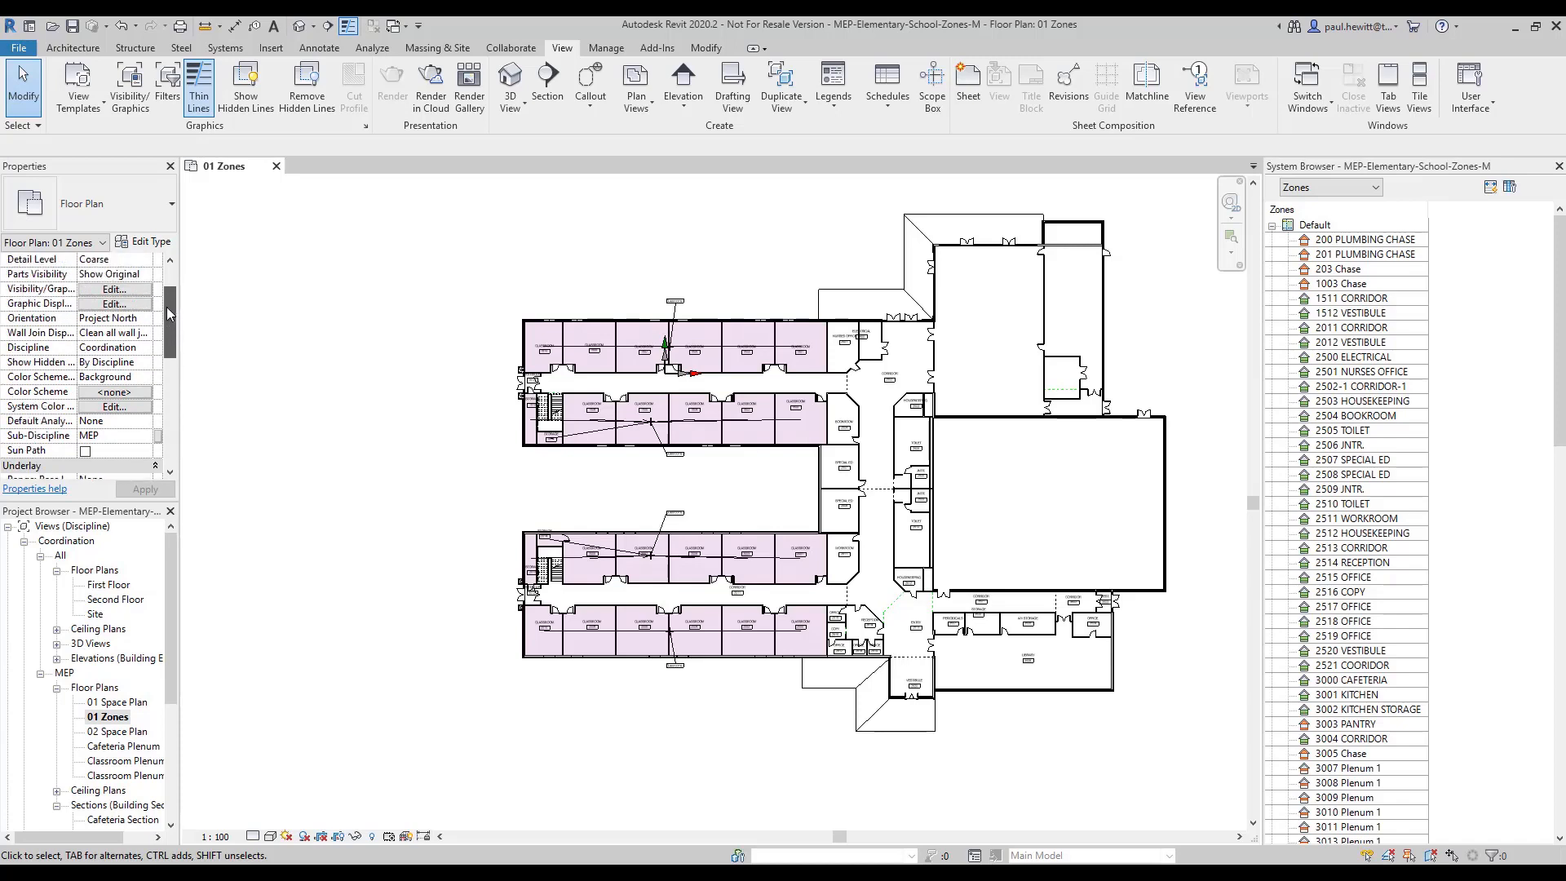
left_click(113, 392)
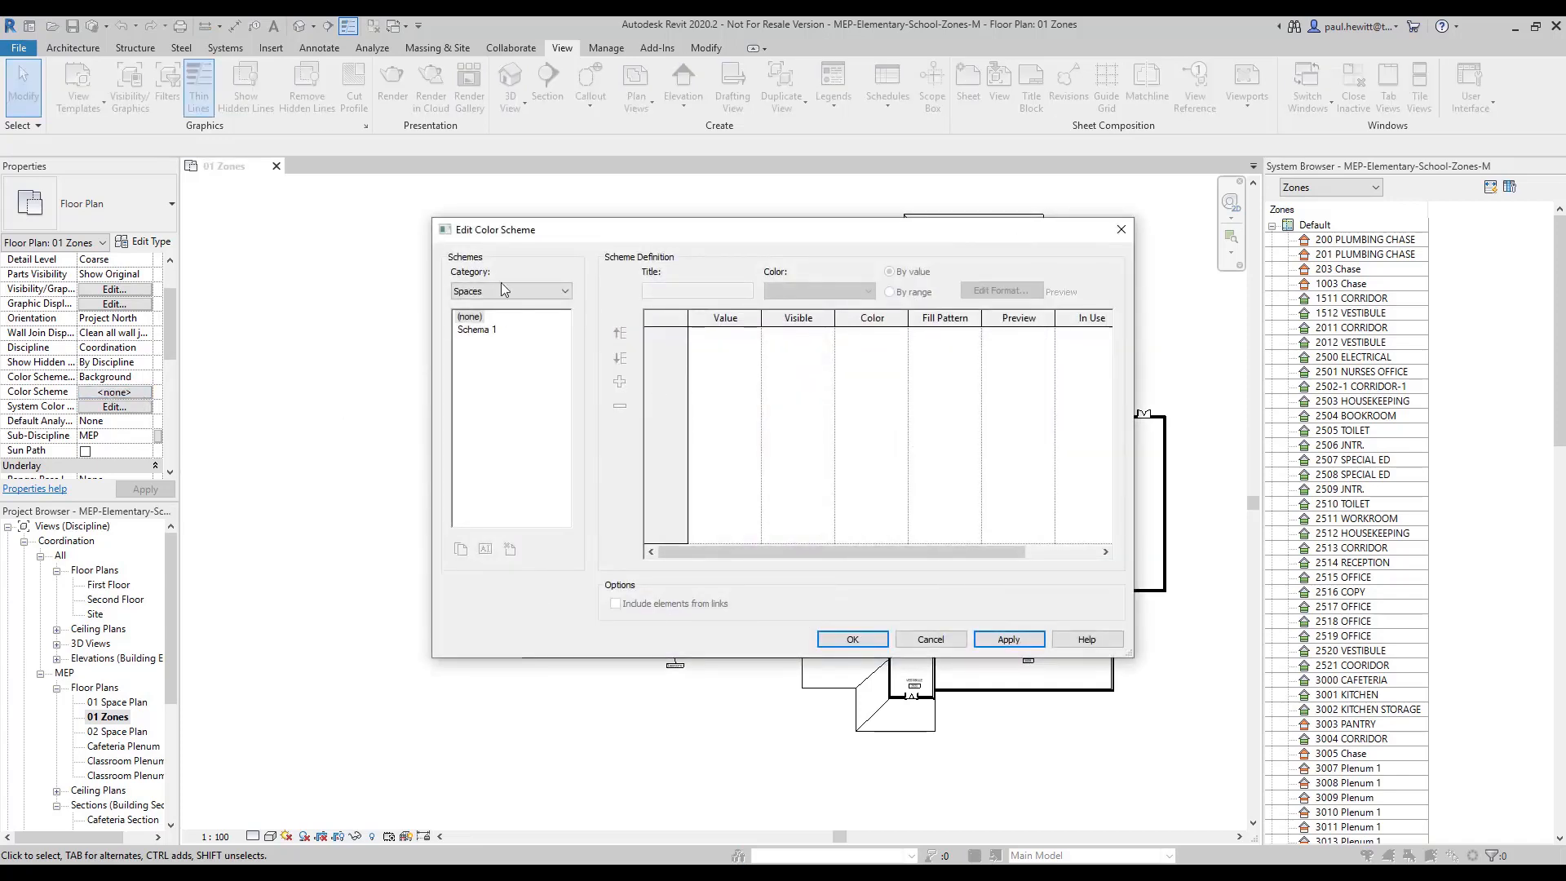
left_click(554, 293)
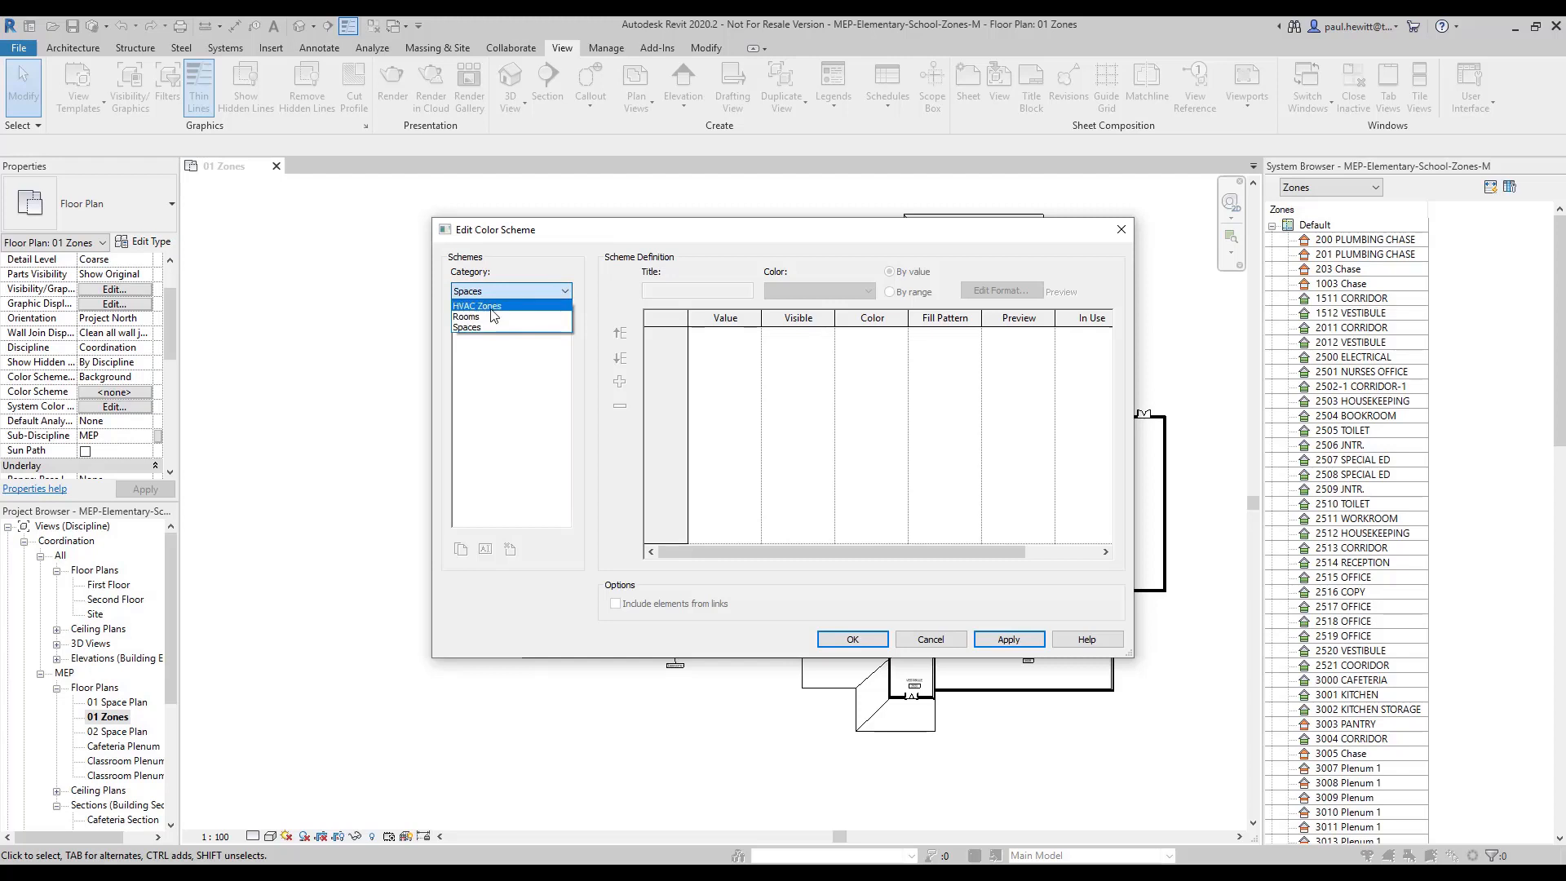
left_click(491, 308)
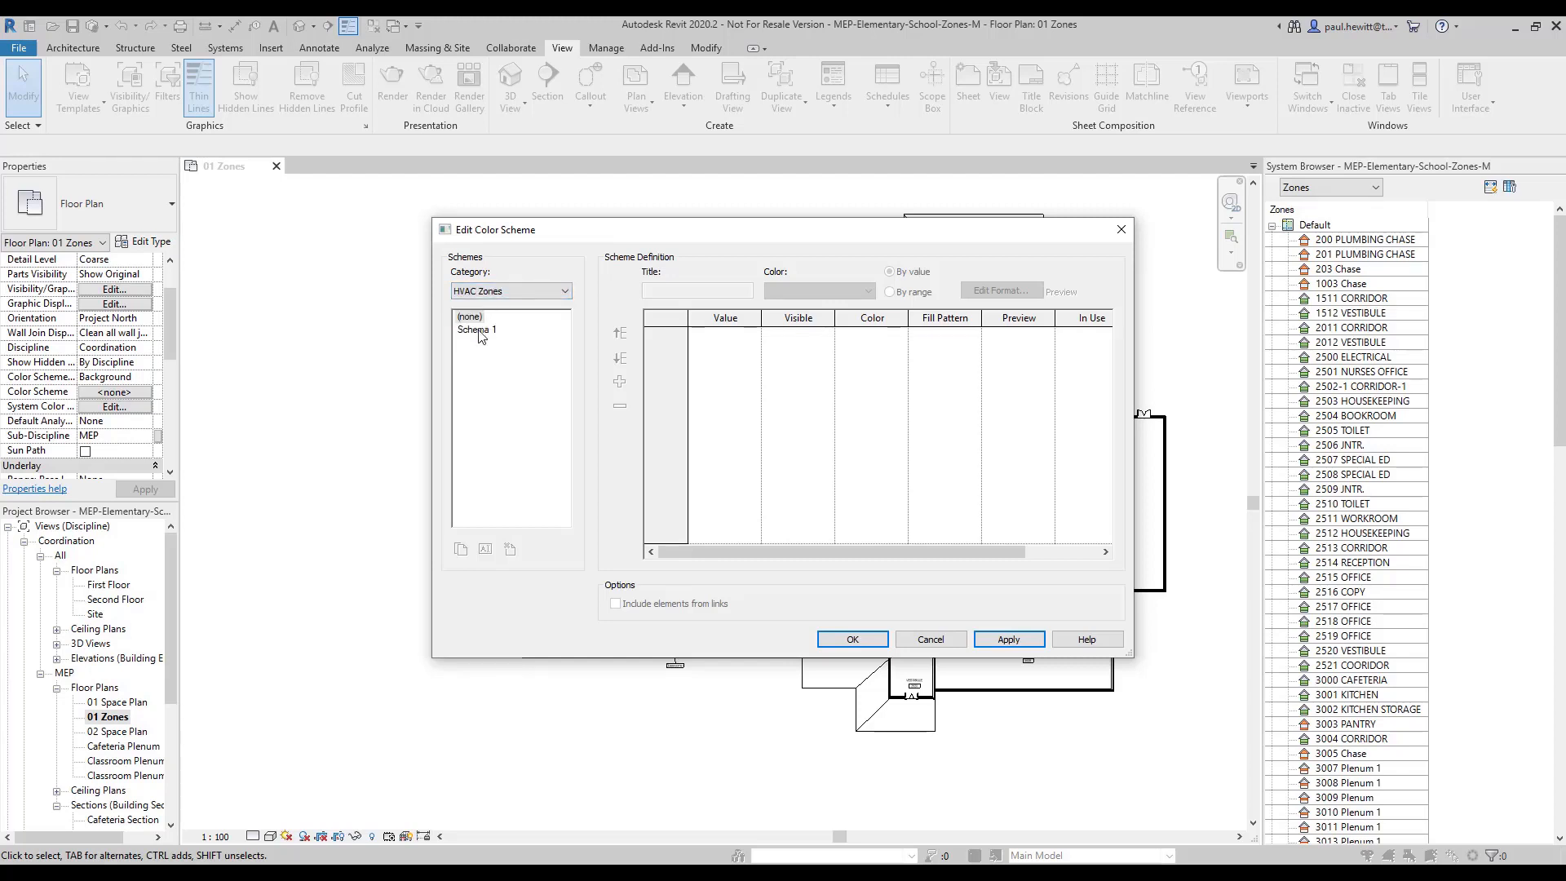
left_click(480, 332)
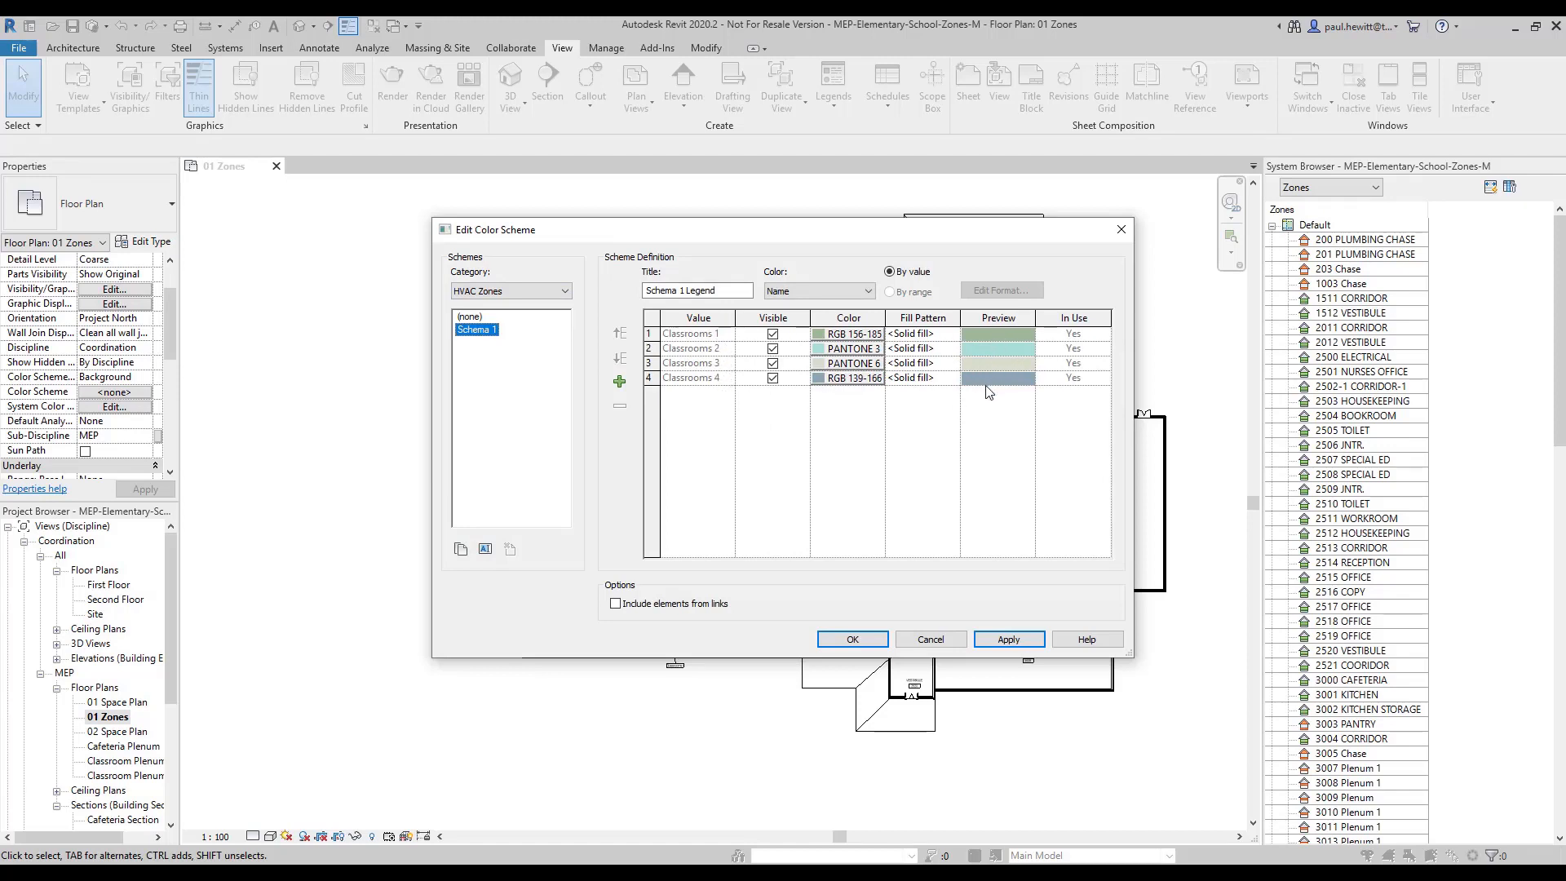
- Rename the HVAC Zones scheme to Zones, title it Zones Legend, and accept it for the view
left_click(485, 550)
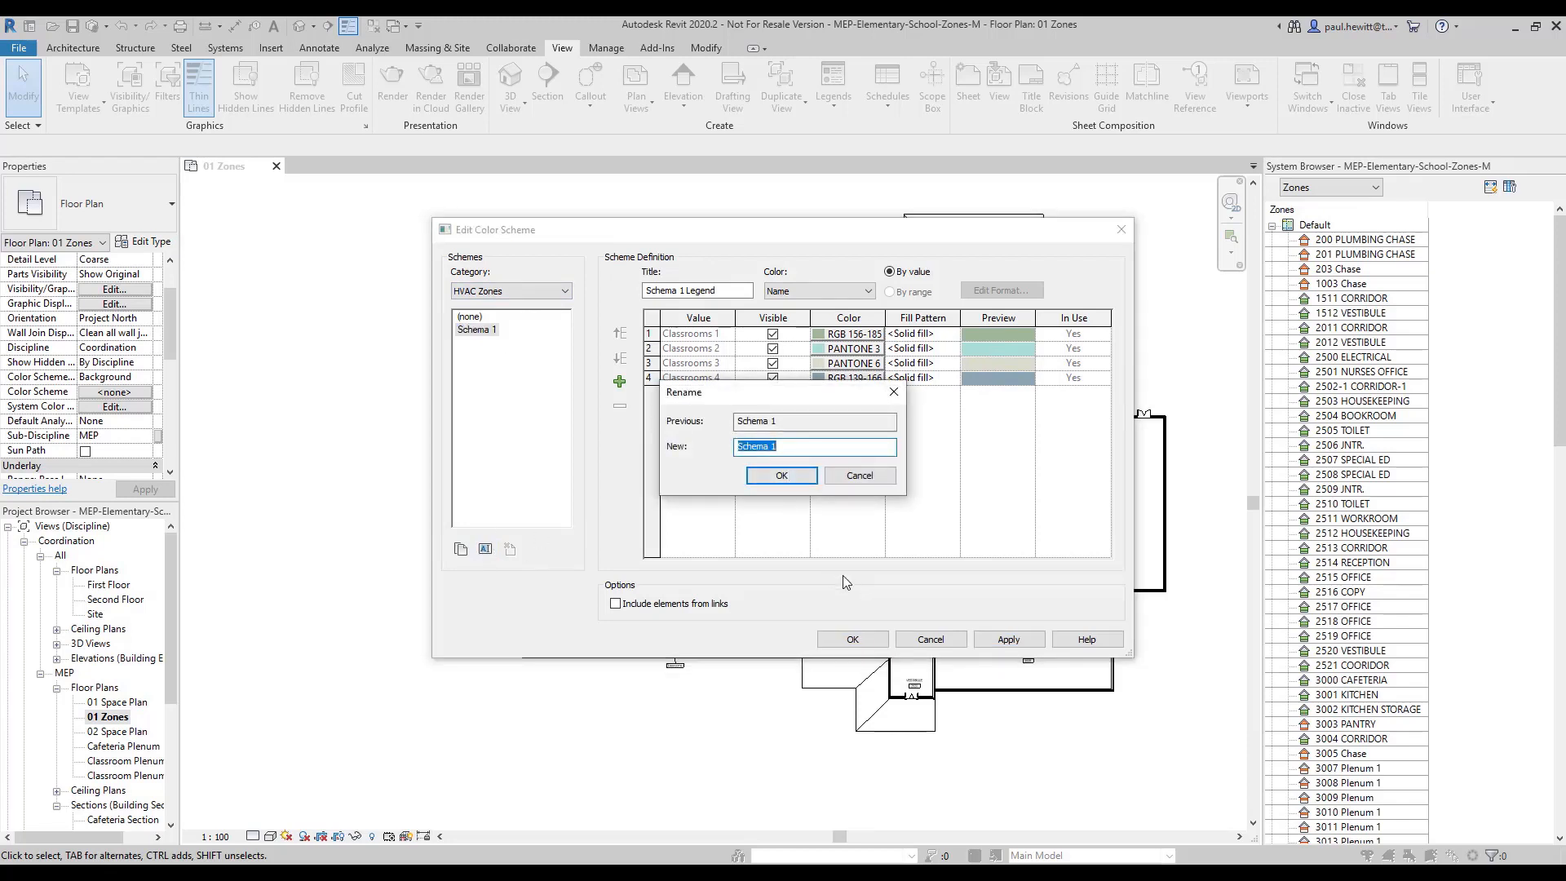
type("Zones")
left_click(781, 476)
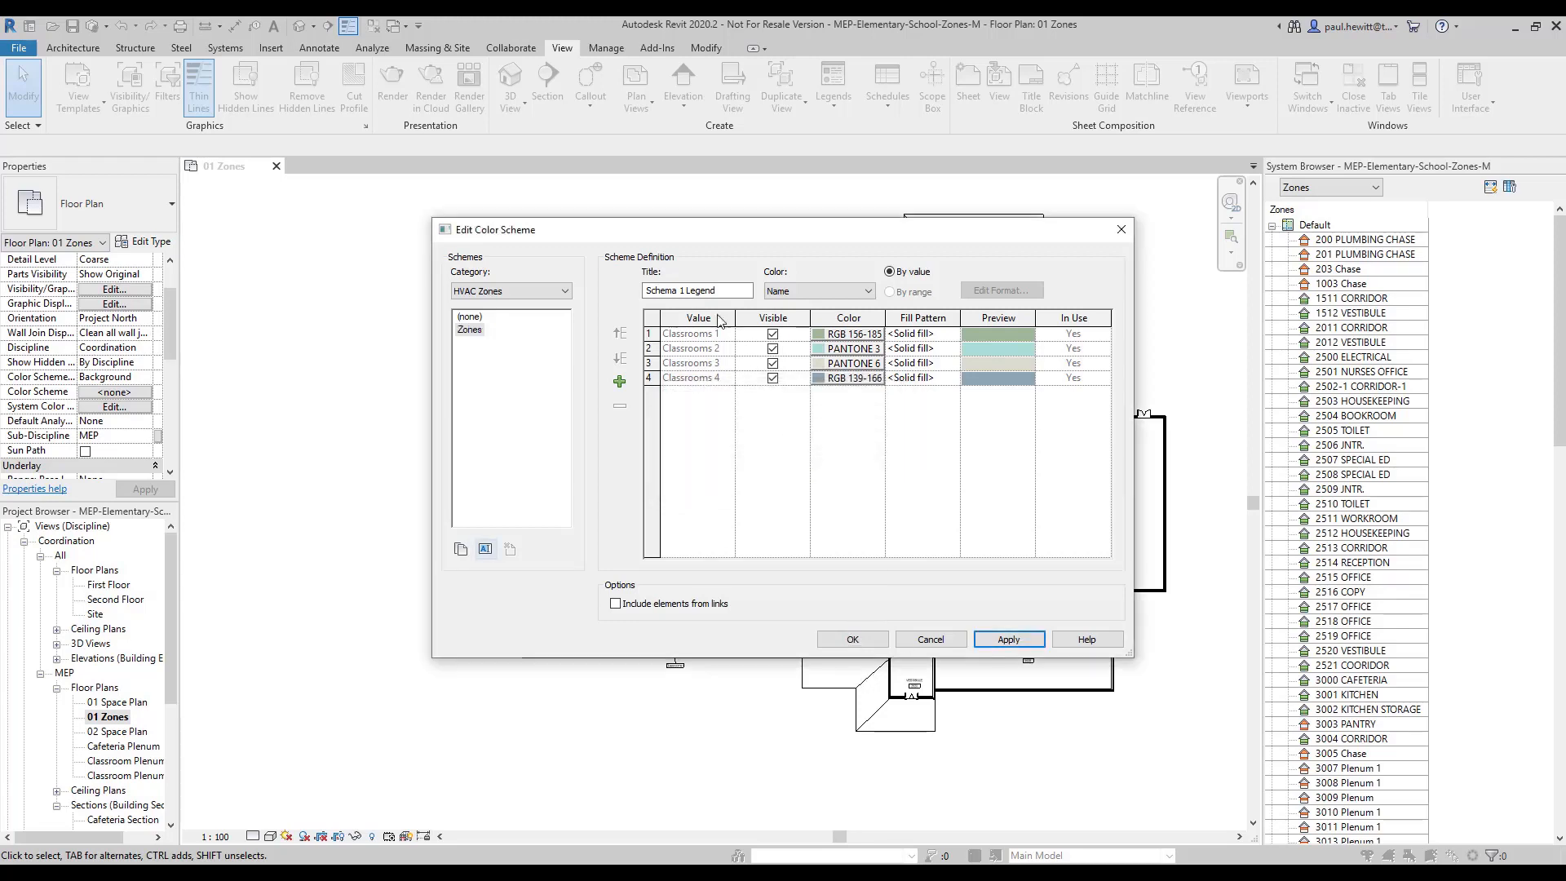
left_click(671, 290)
left_click_drag(688, 289, 623, 288)
type("Zones")
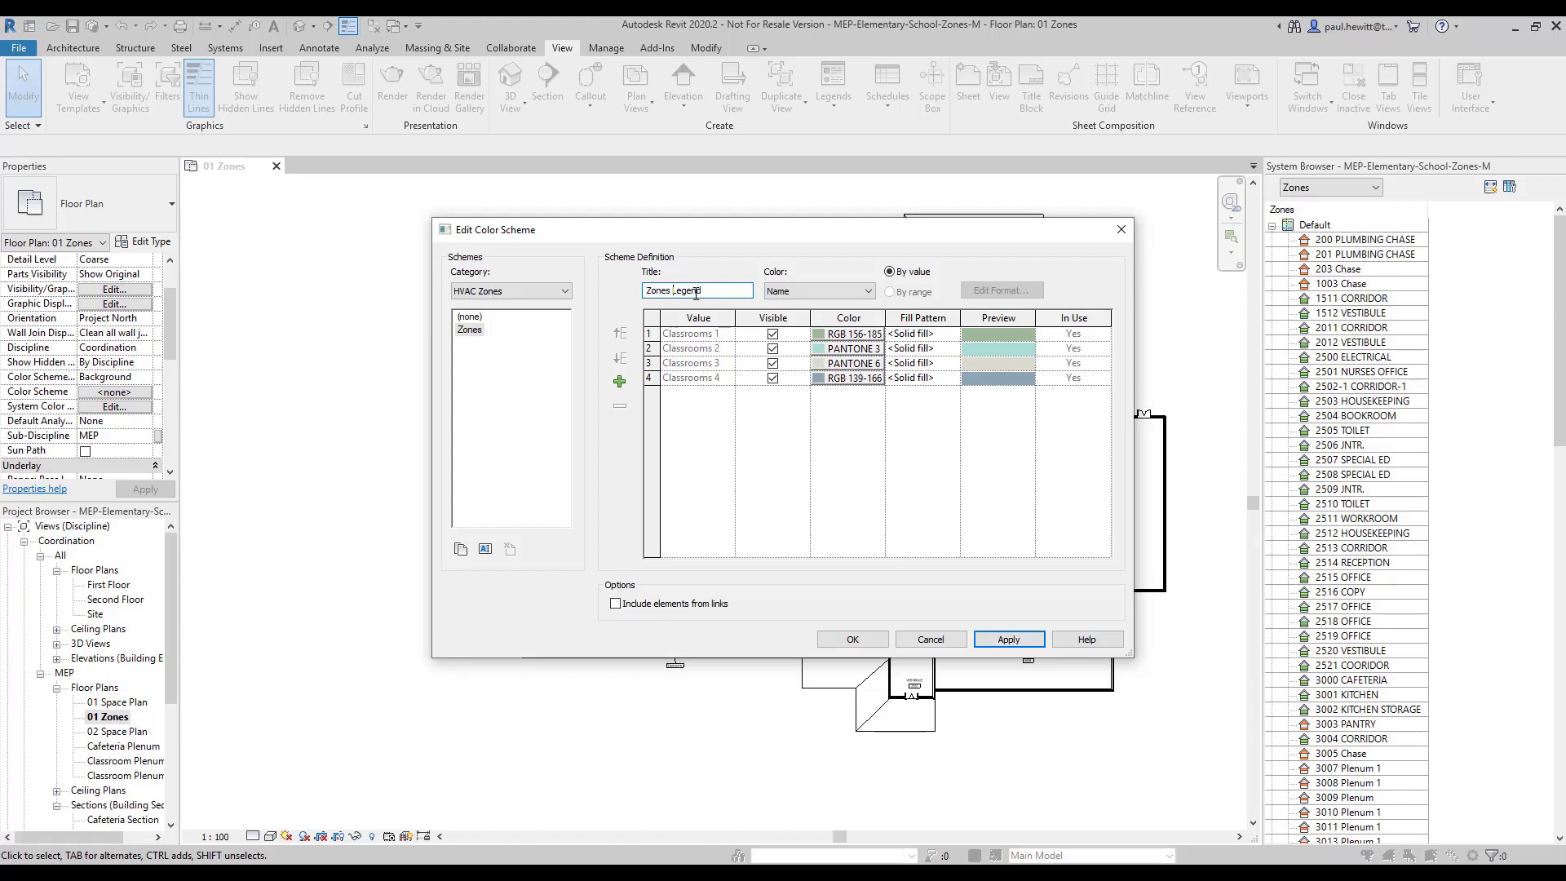
left_click(852, 639)
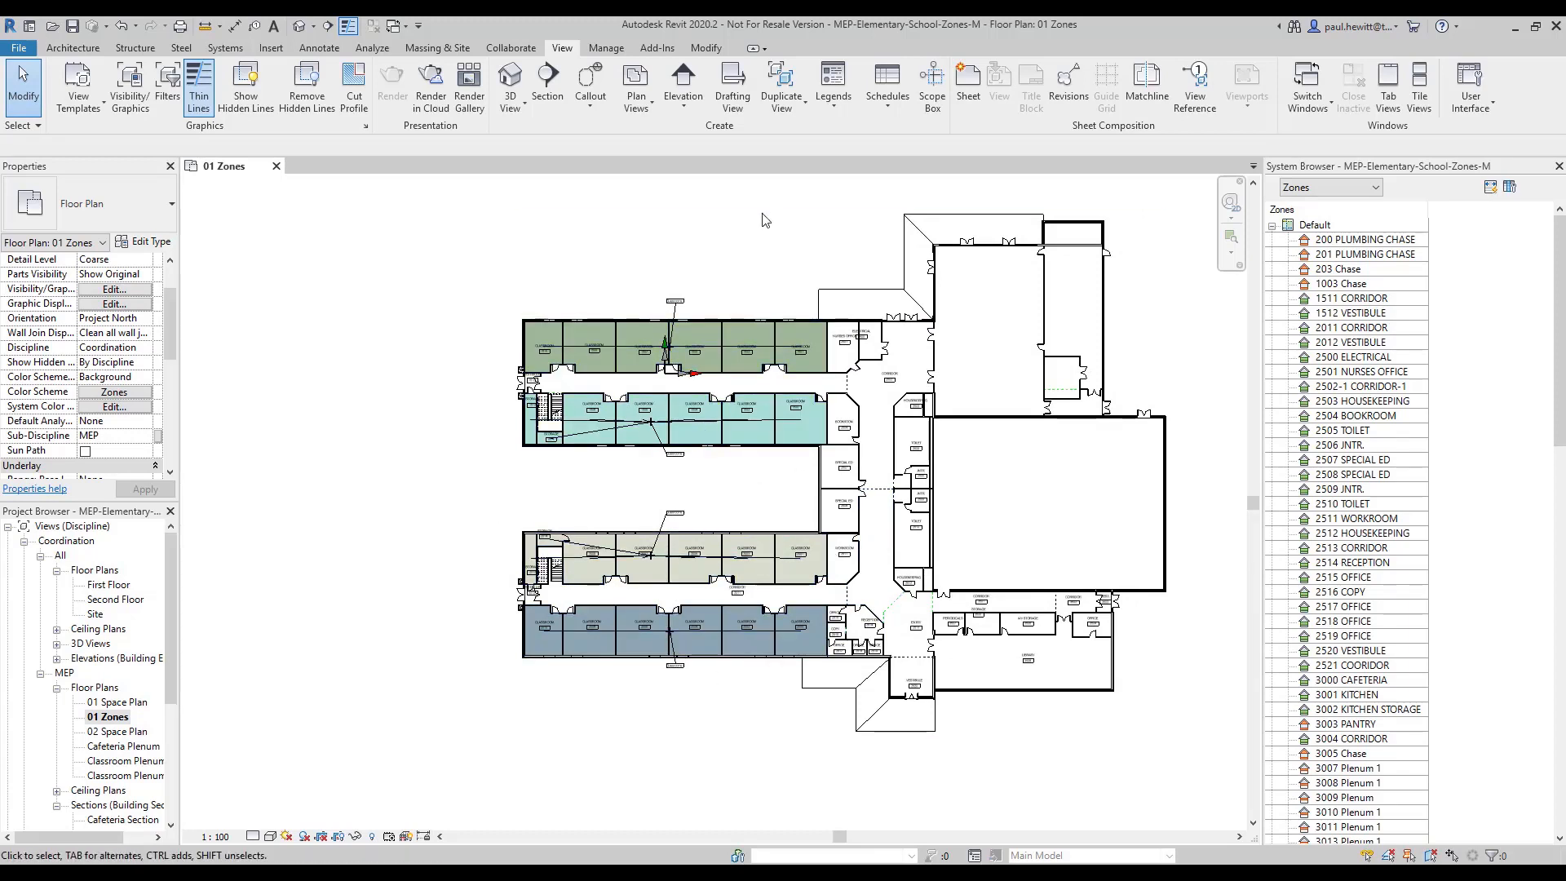
- Place a color fill legend in the blank area just west of the upper classroom wing
left_click(378, 51)
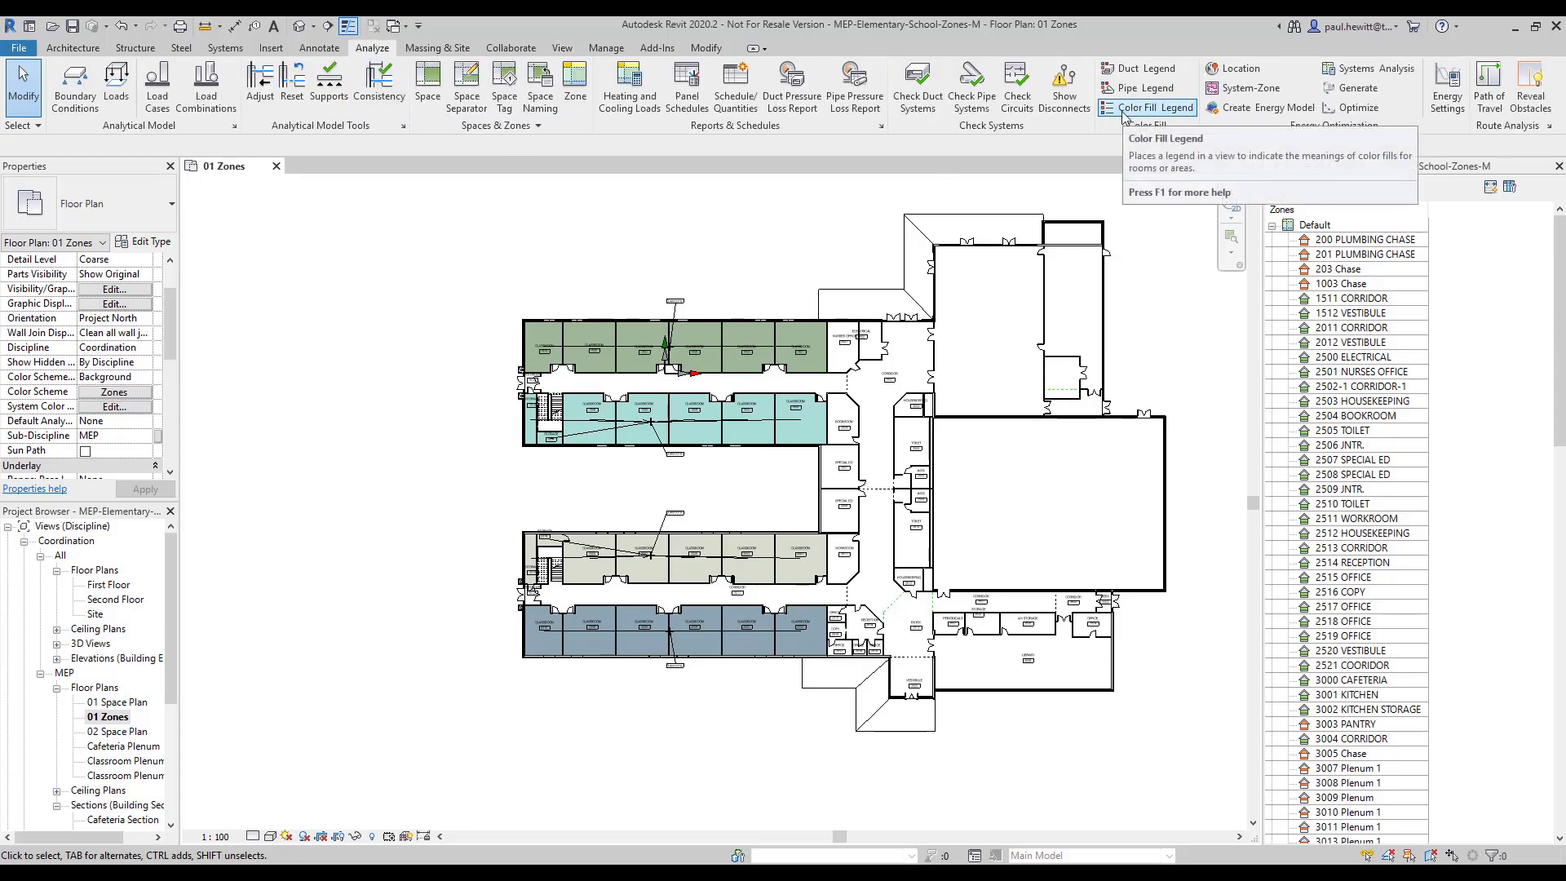
left_click(1150, 108)
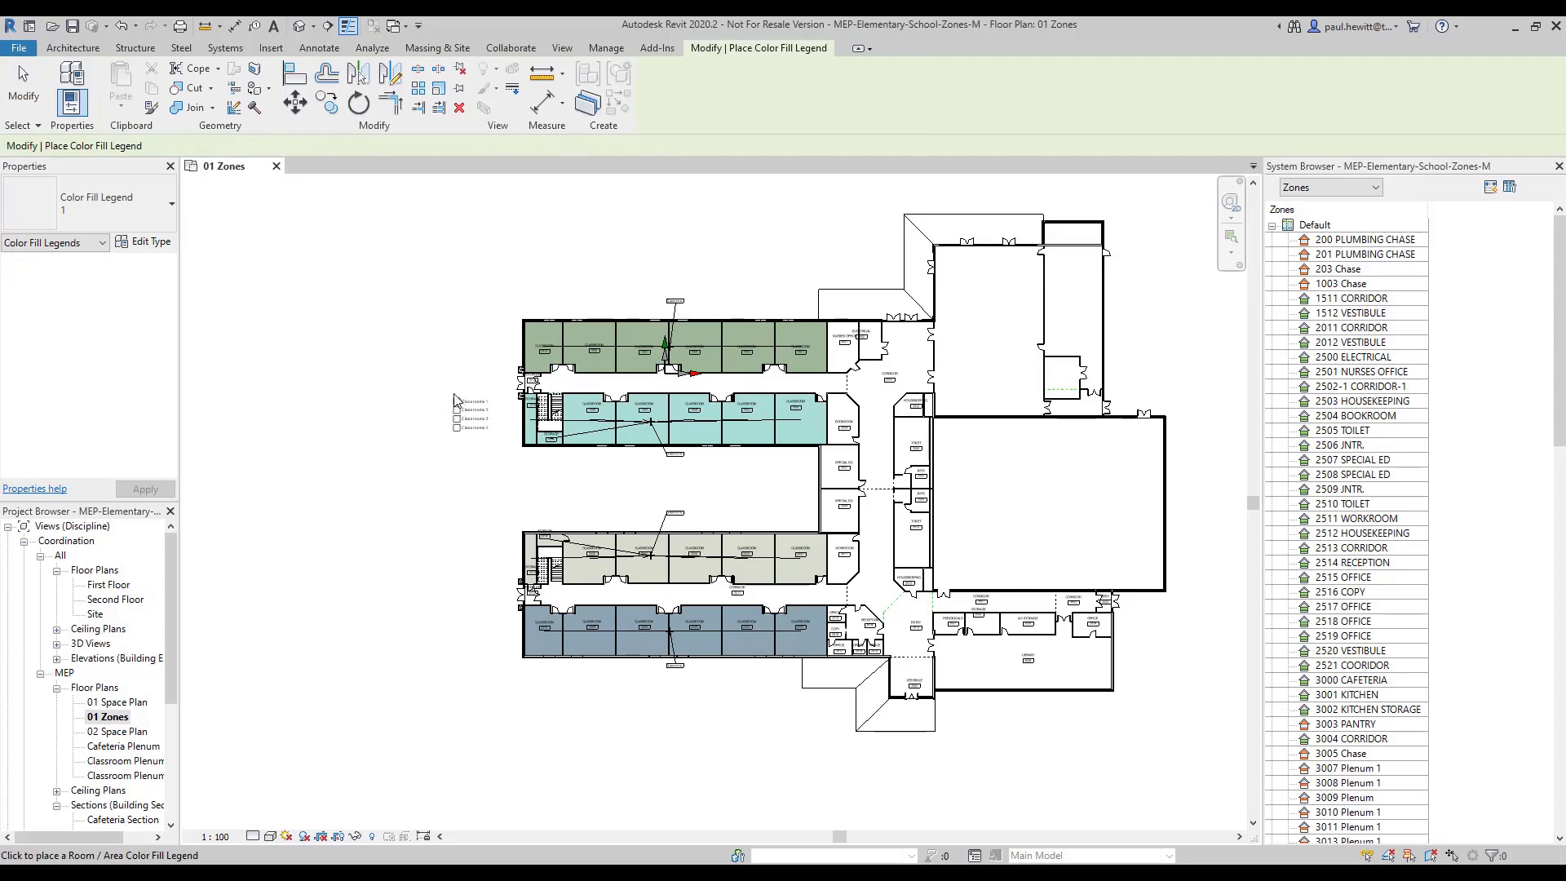
left_click(454, 399)
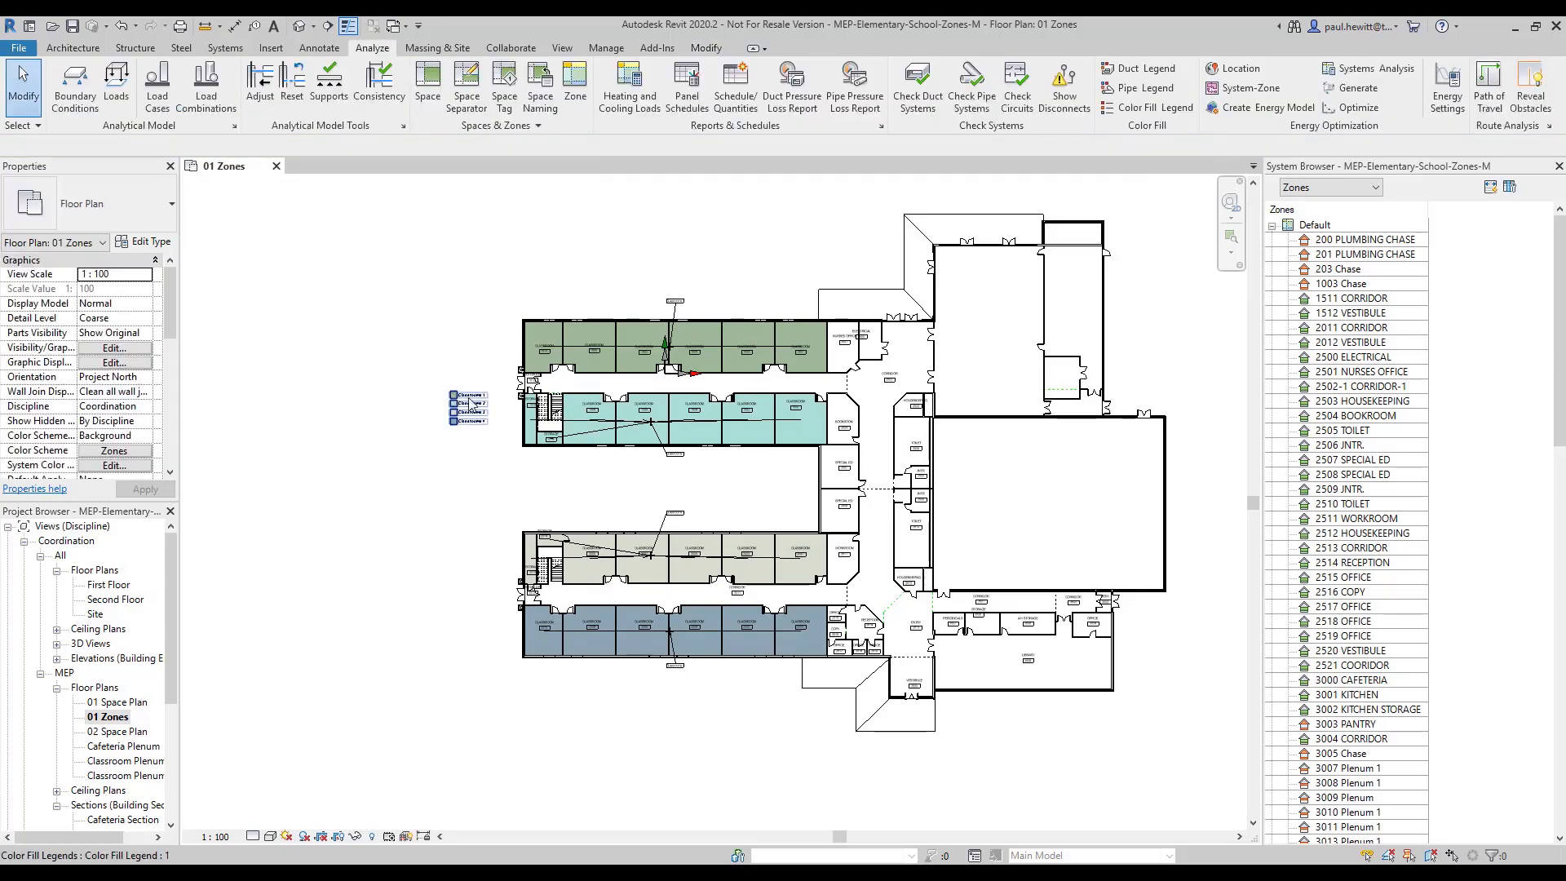
- Hide the HVAC Zones Reference Lines in the 01 Zones view through its visibility/graphic overrides
scroll(492, 425, "up", 5)
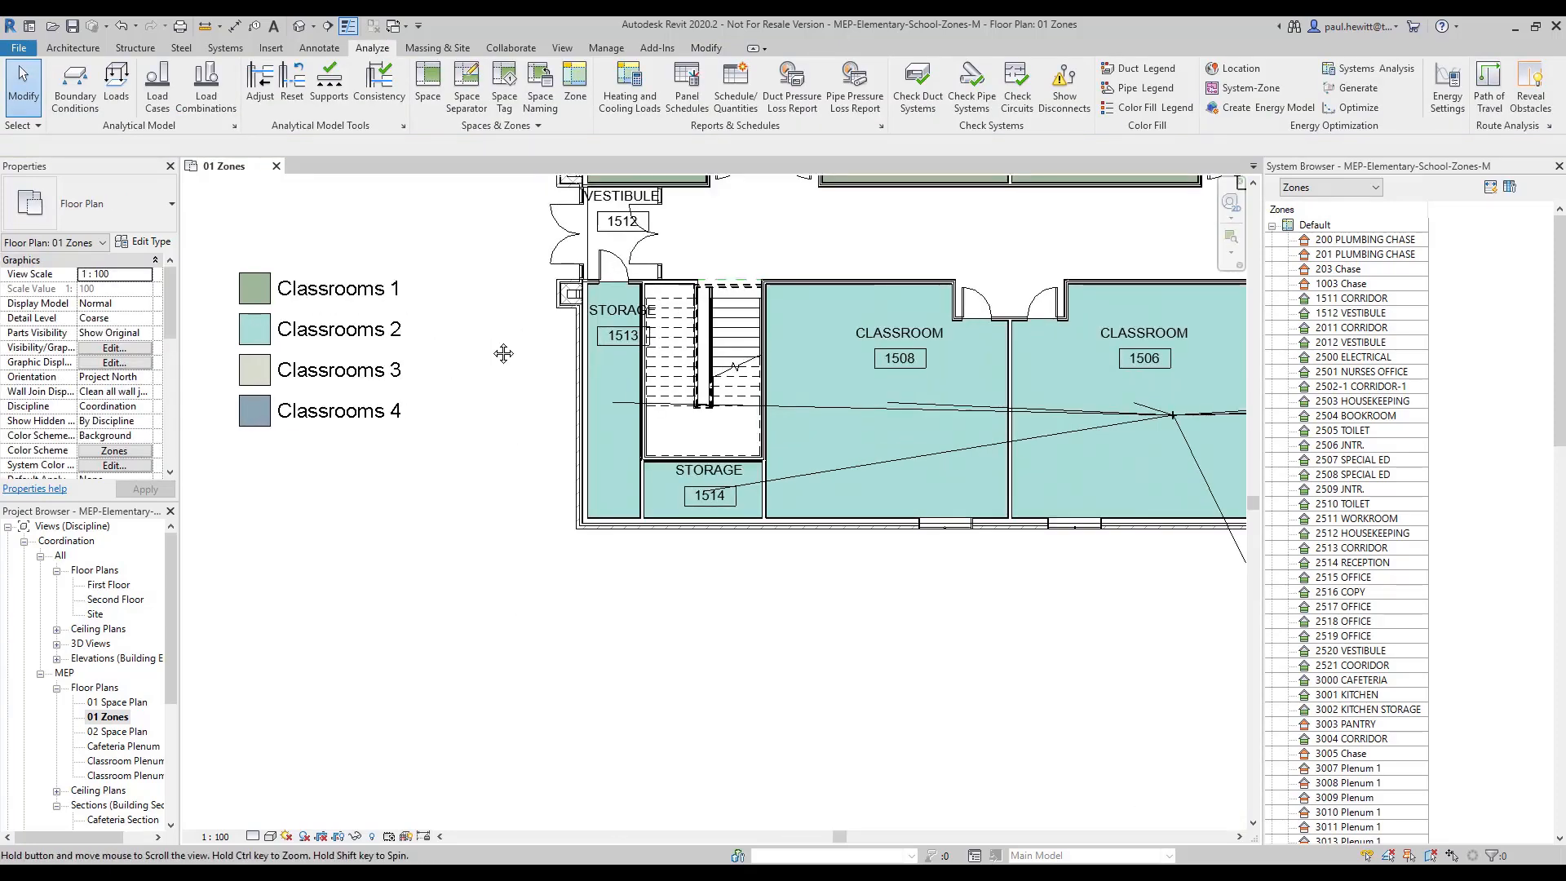
middle_click_drag(503, 349, 552, 584)
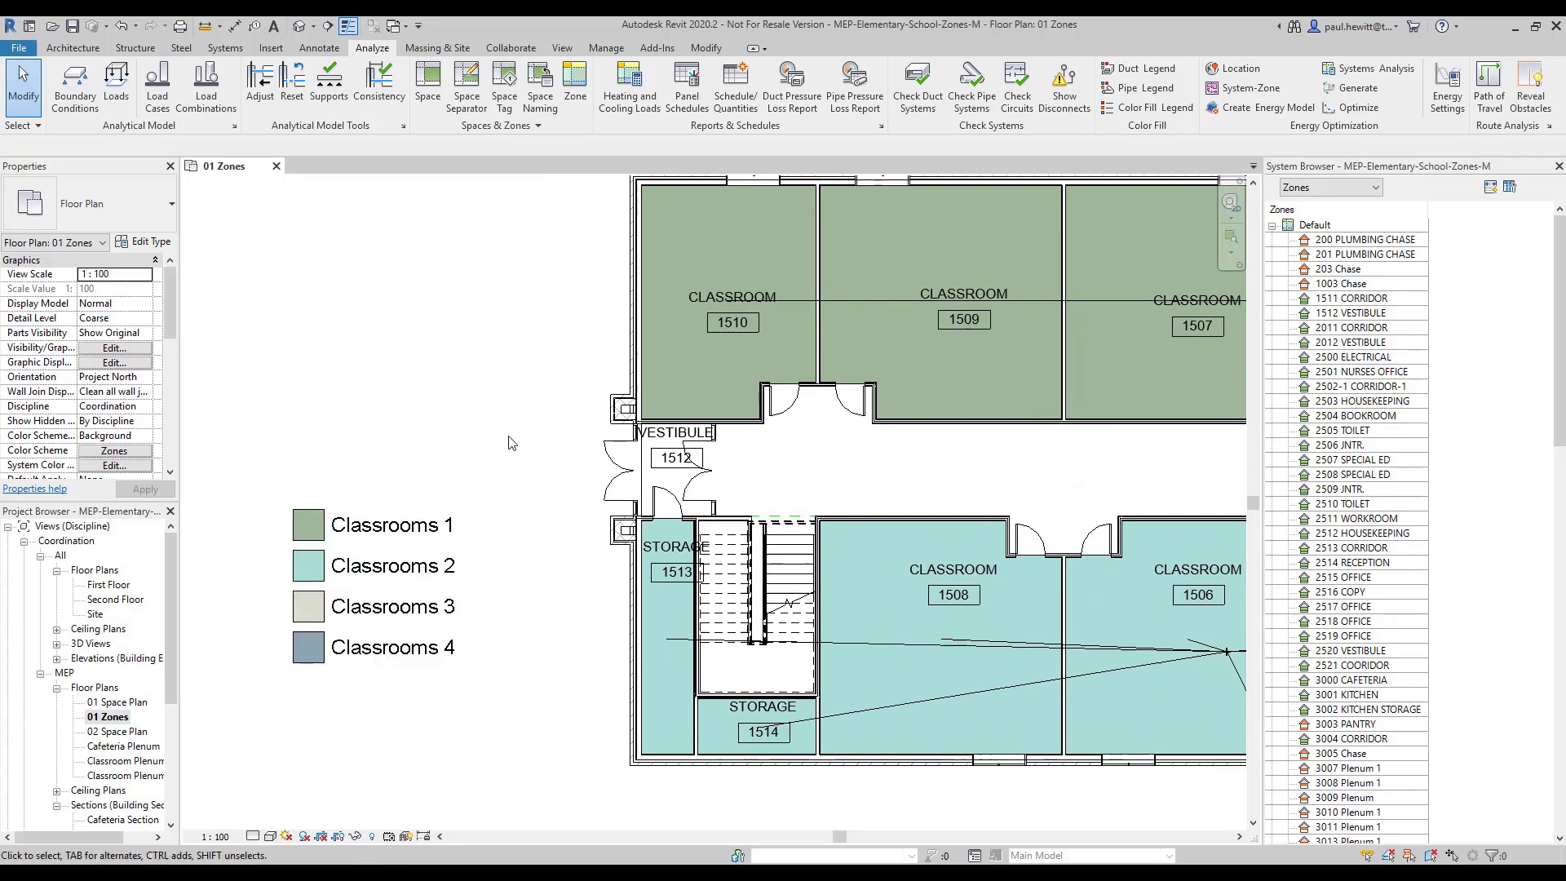
key("v")
key("g")
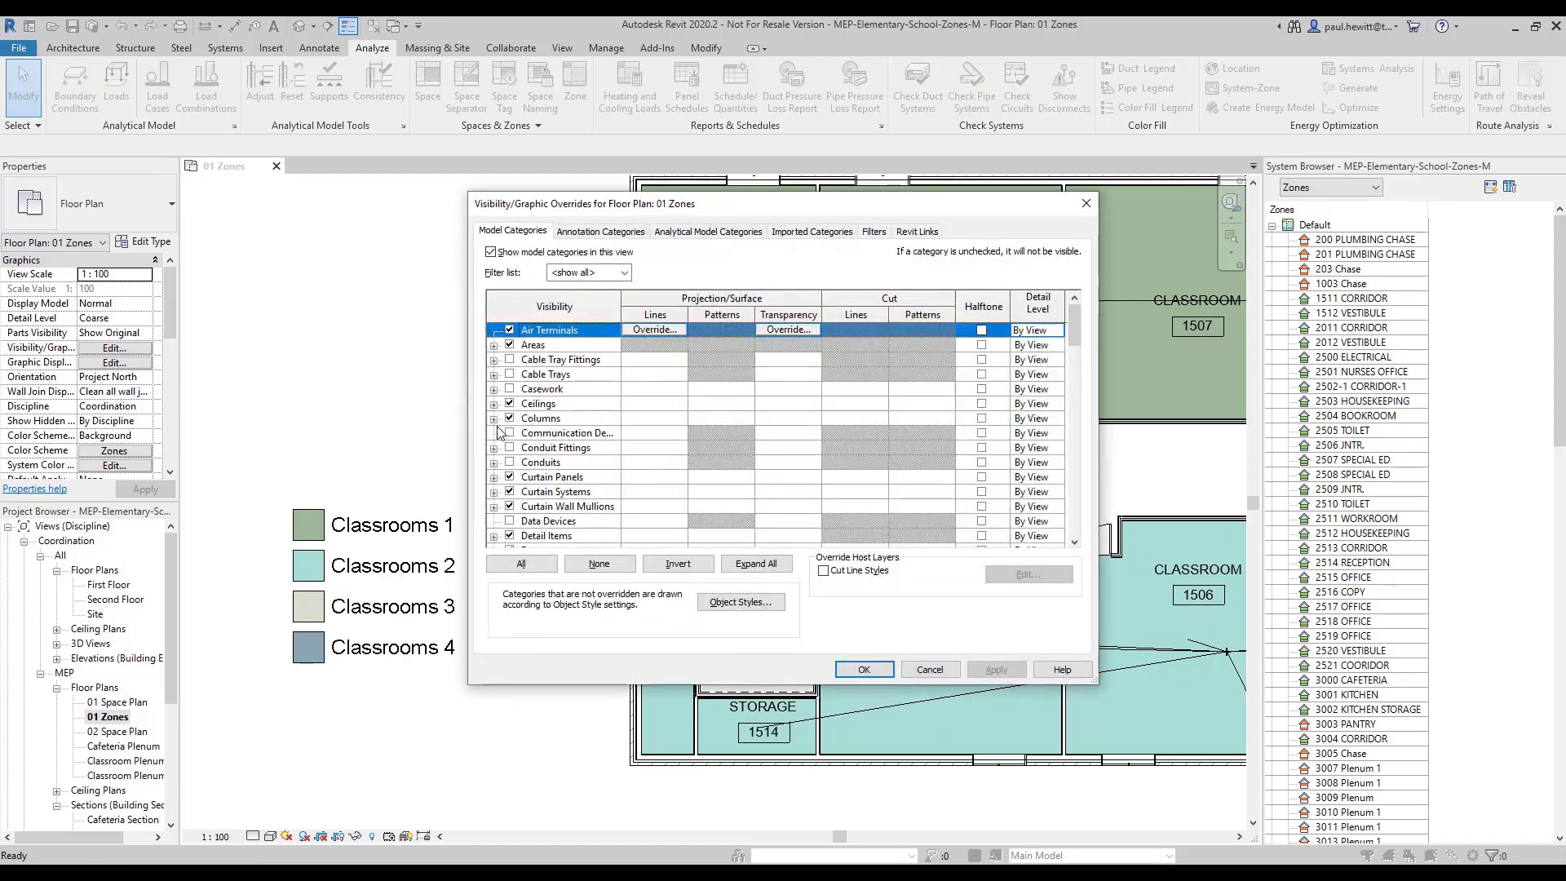
scroll(538, 408, "down", 6)
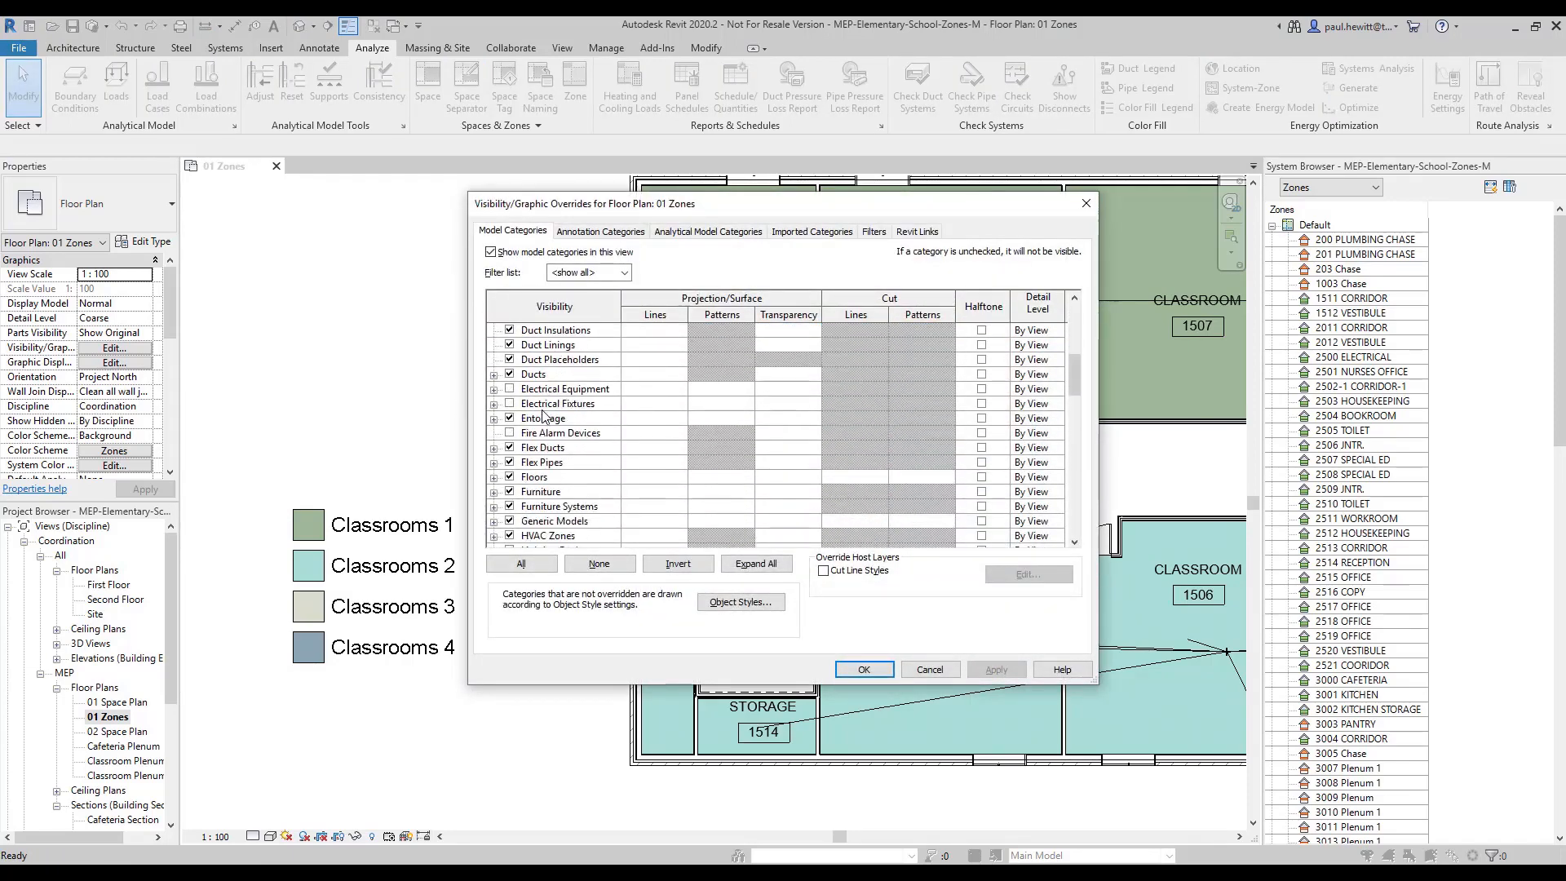
scroll(544, 416, "down", 2)
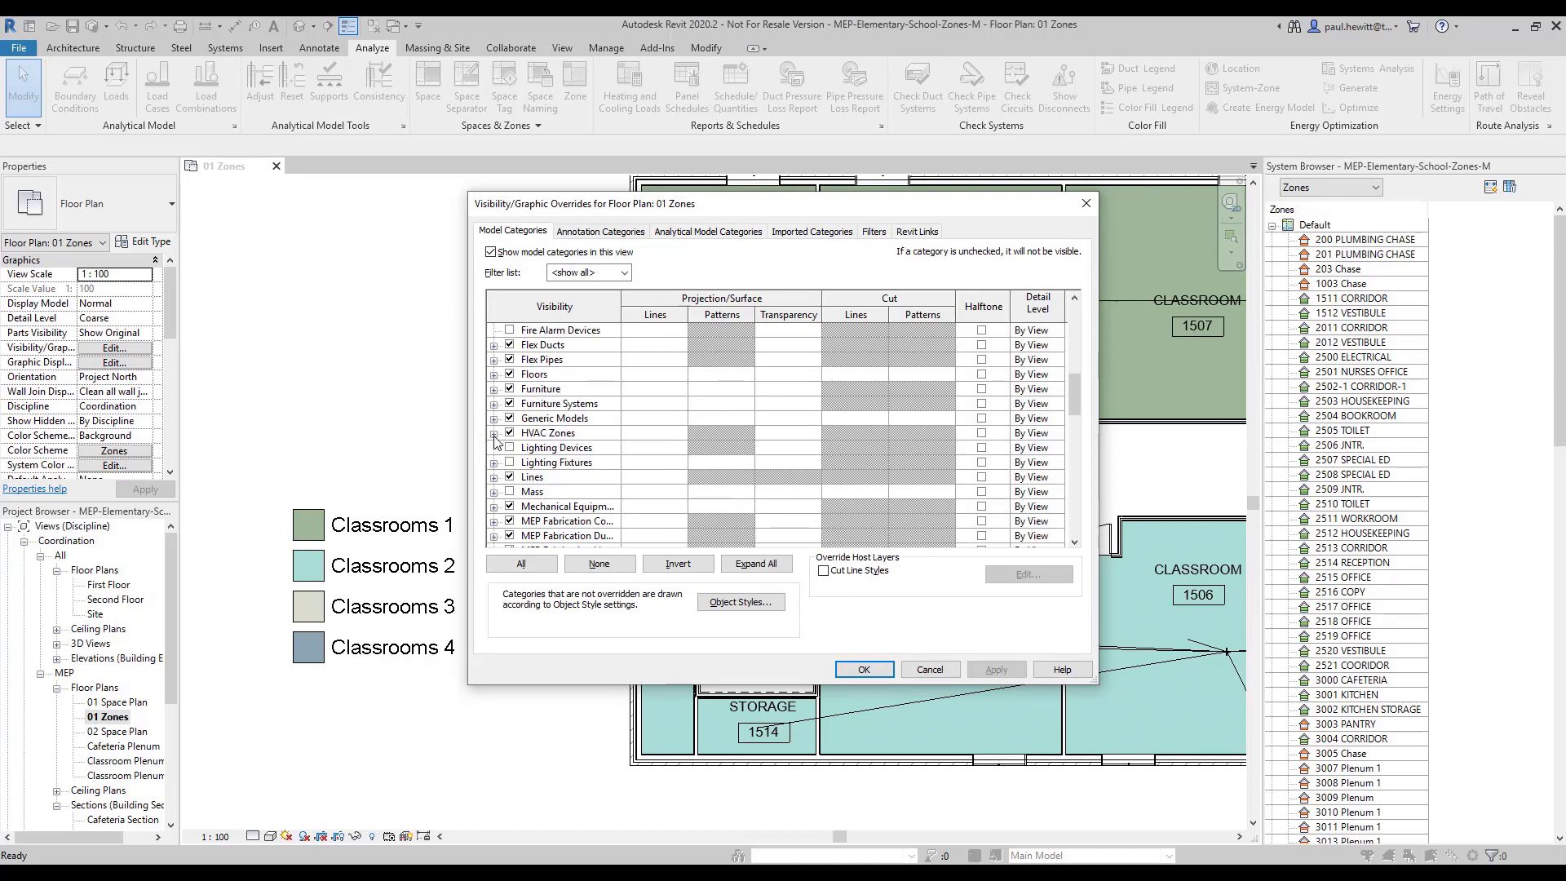
left_click(493, 433)
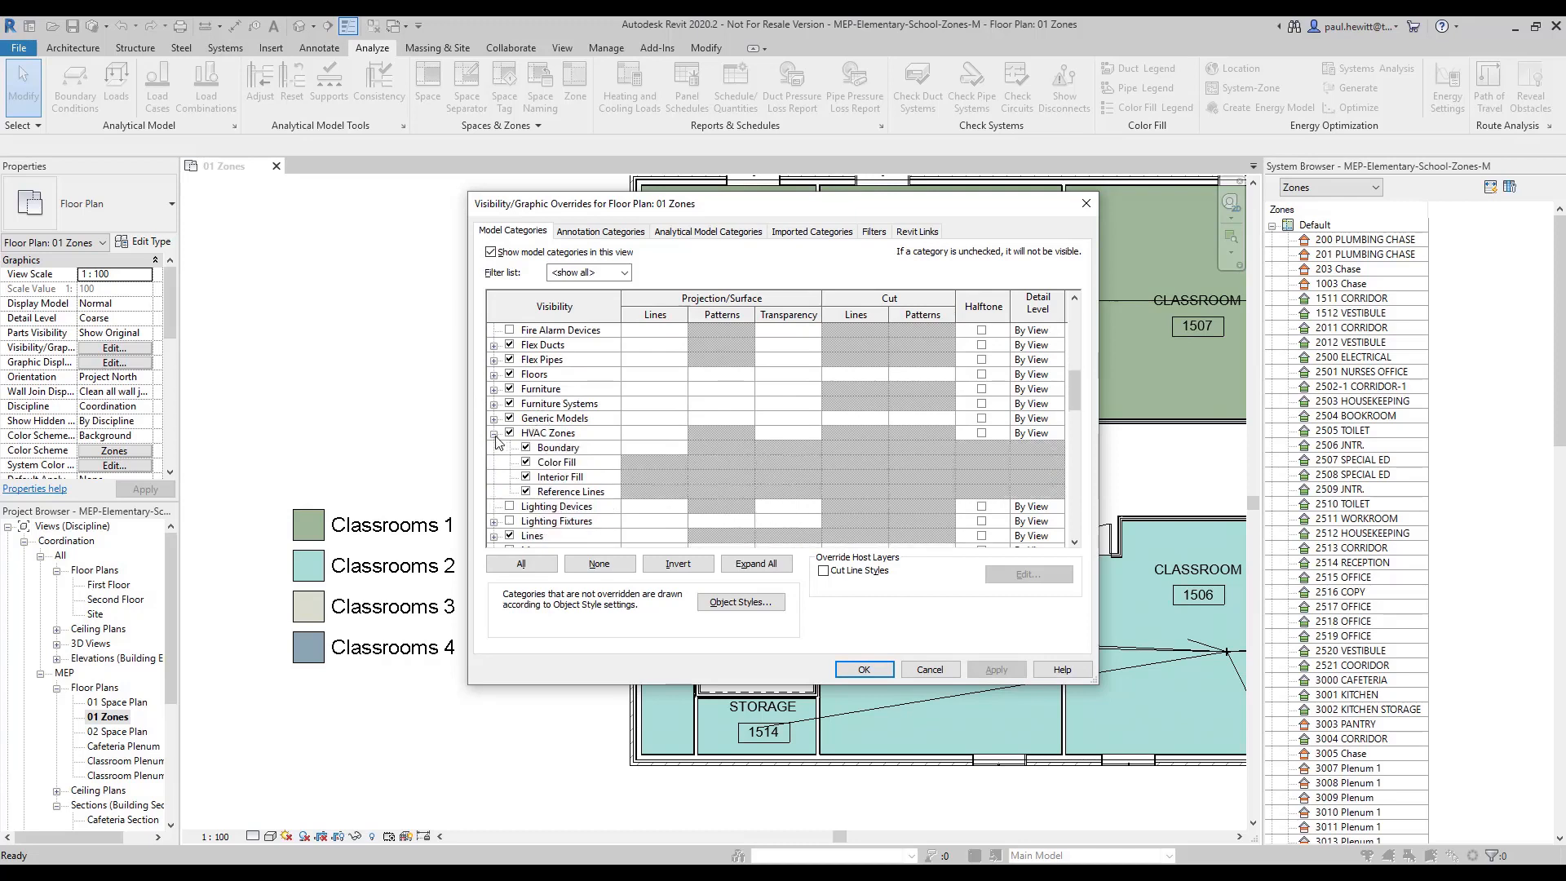
left_click(526, 492)
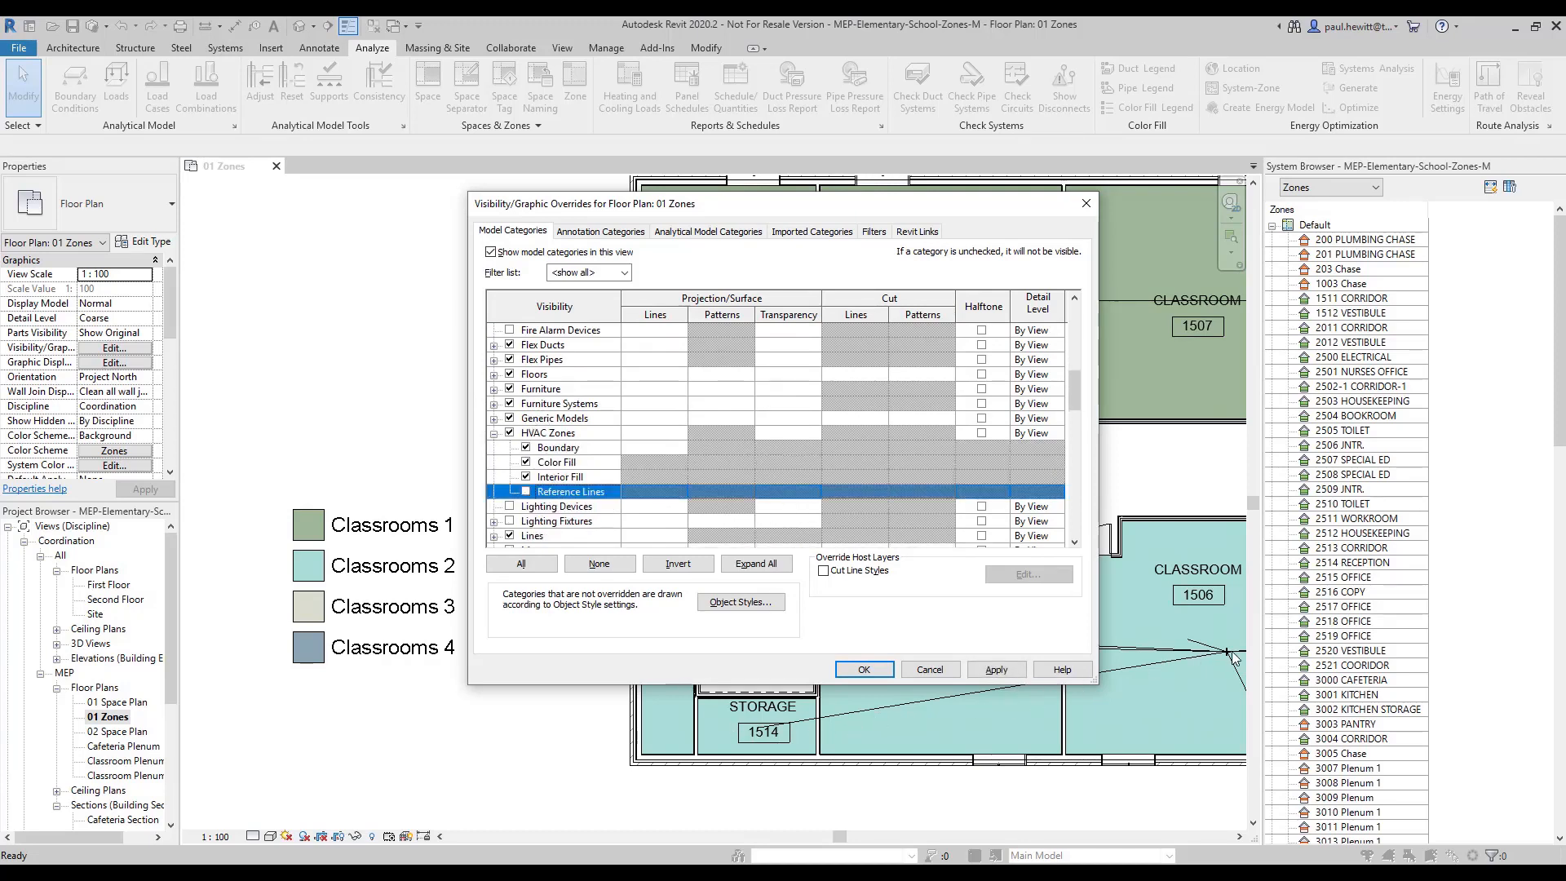
left_click(862, 670)
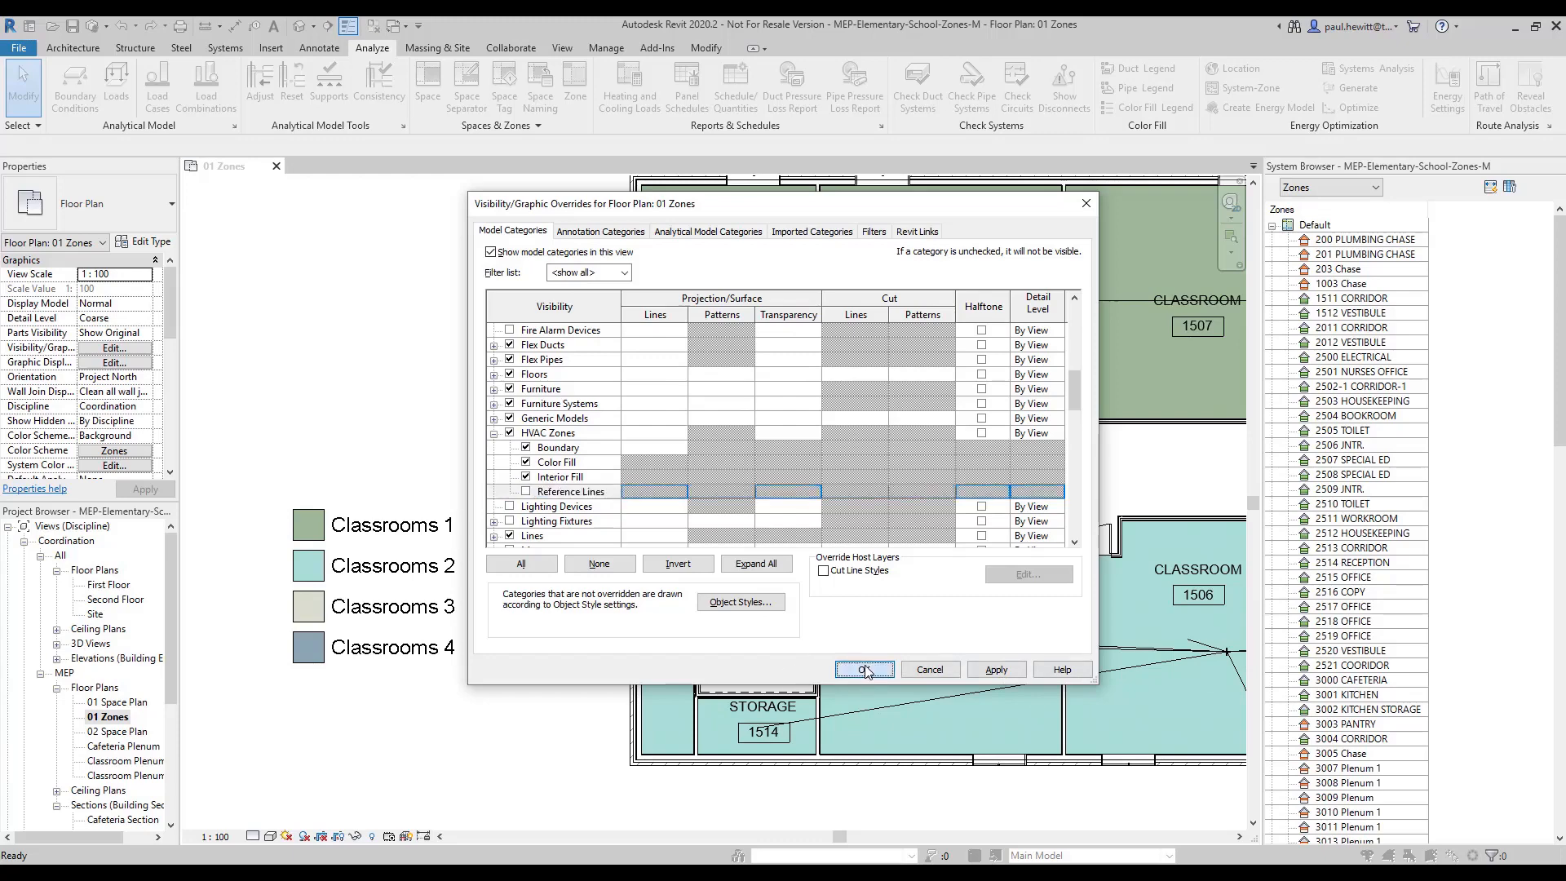
scroll(557, 484, "down", 5)
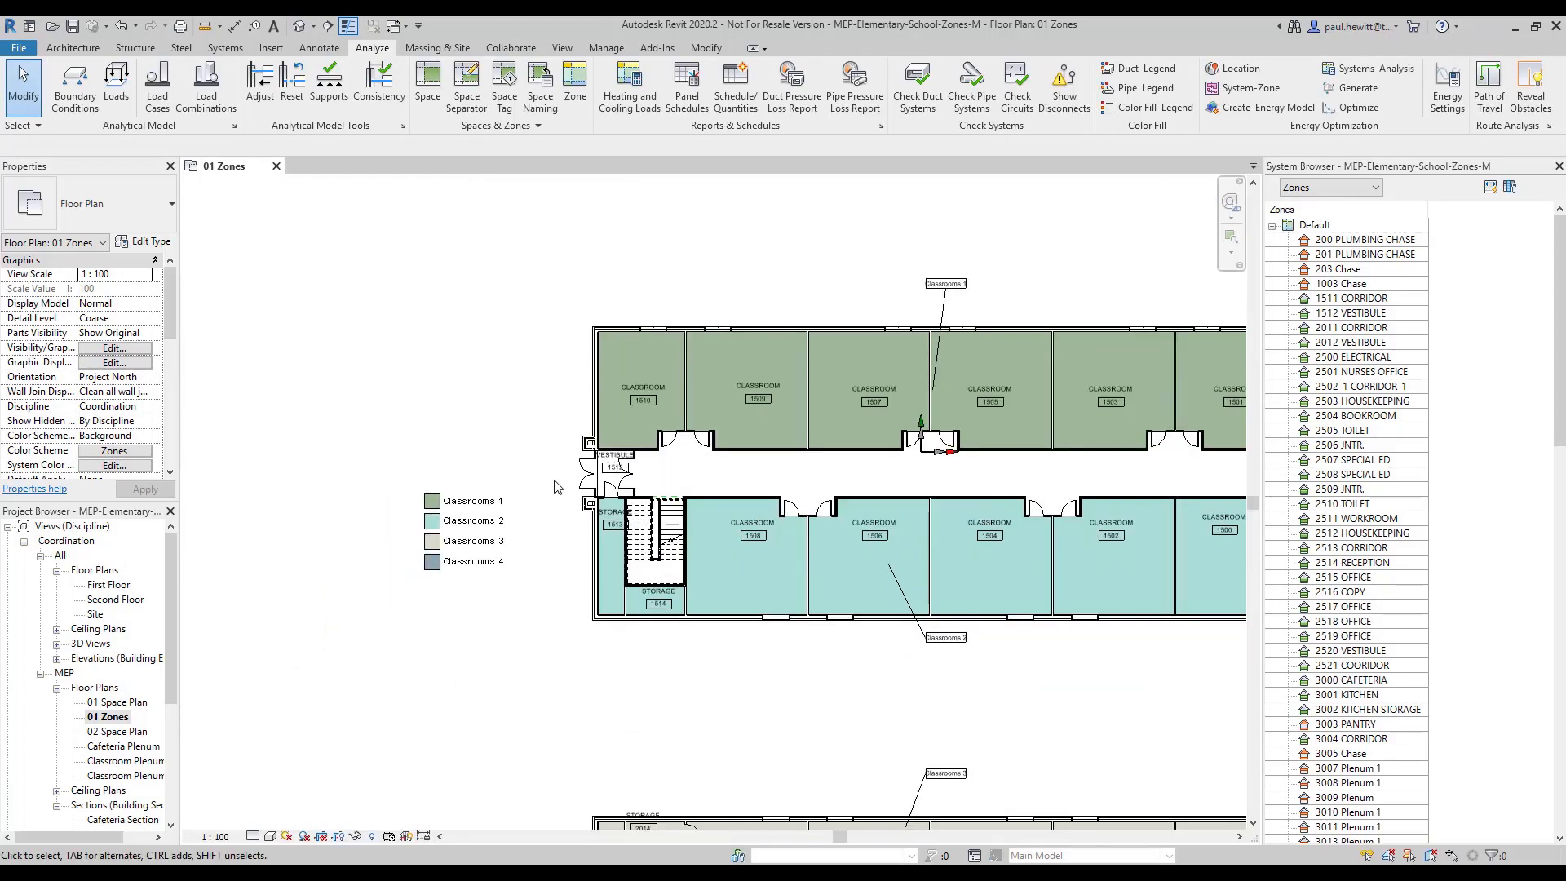
middle_click_drag(560, 490, 515, 426)
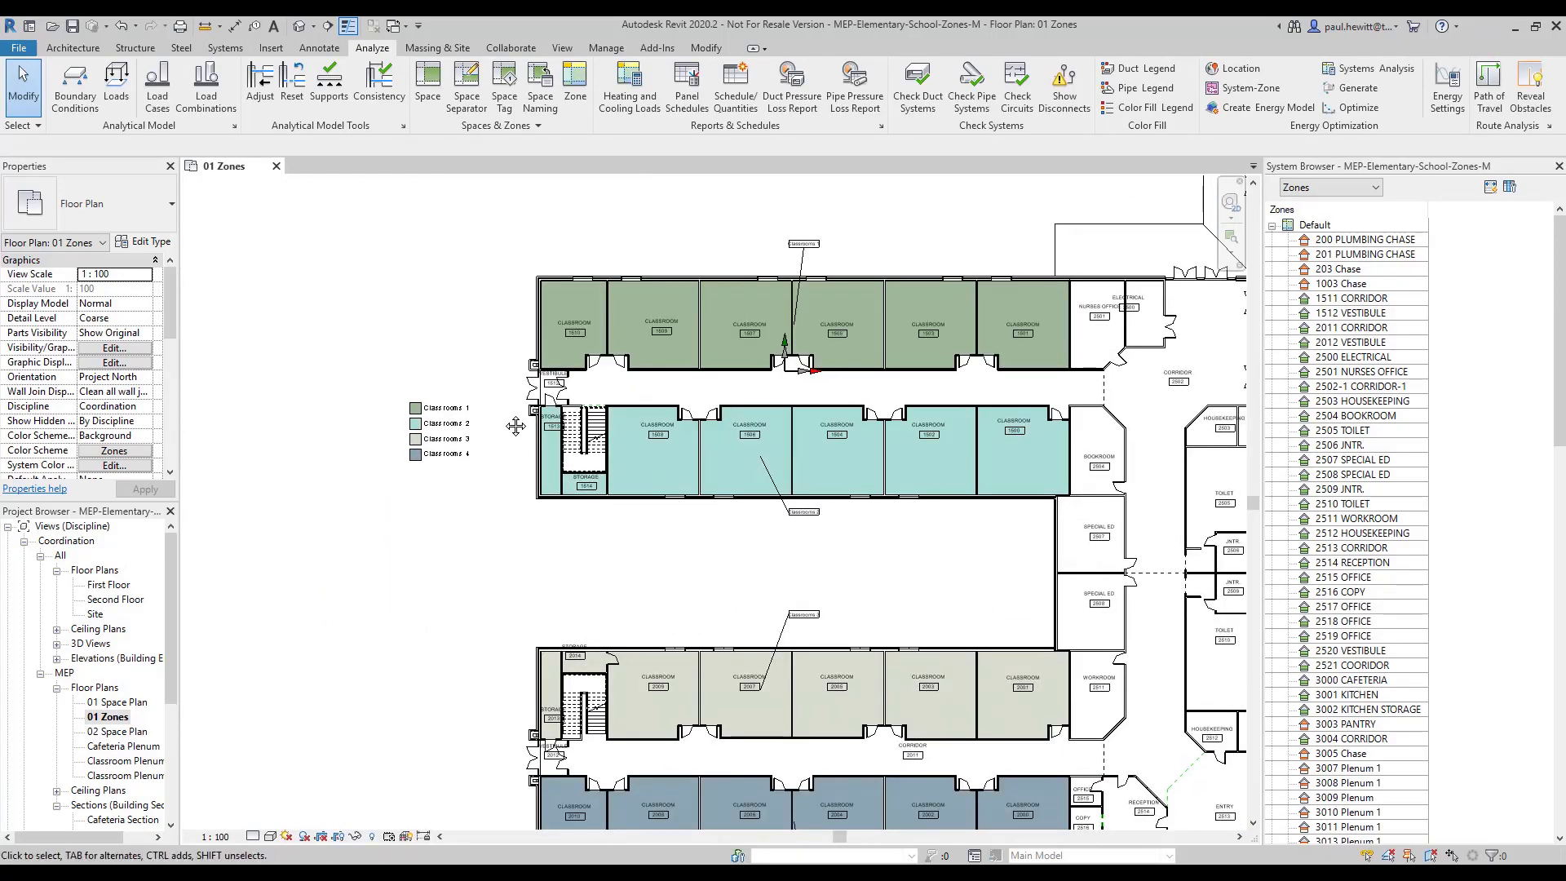